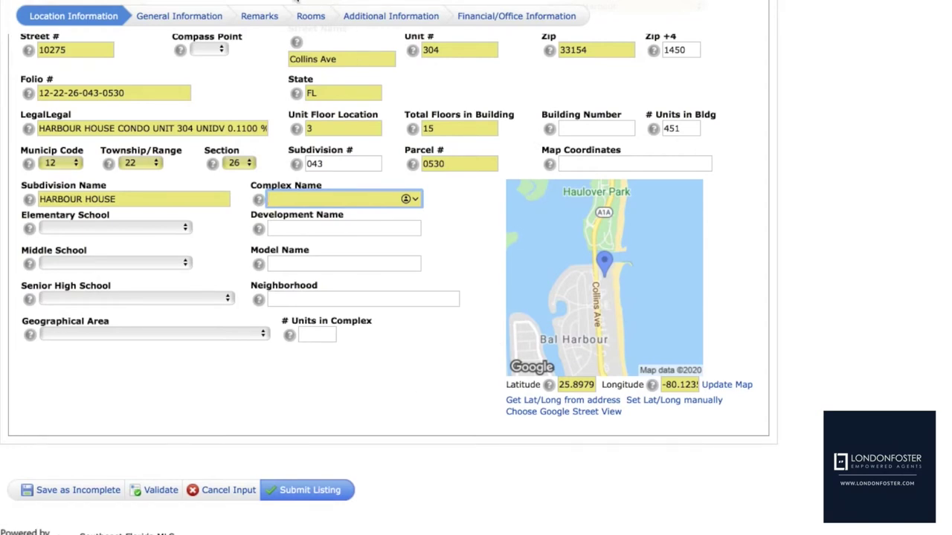
Check the unit's records on the property appraiser site and the MLS tax report
{"action": "left_click", "coordinate": [295, 2]}
{"action": "scroll", "coordinate": [208, 473], "scroll_direction": "down", "scroll_amount": 15}
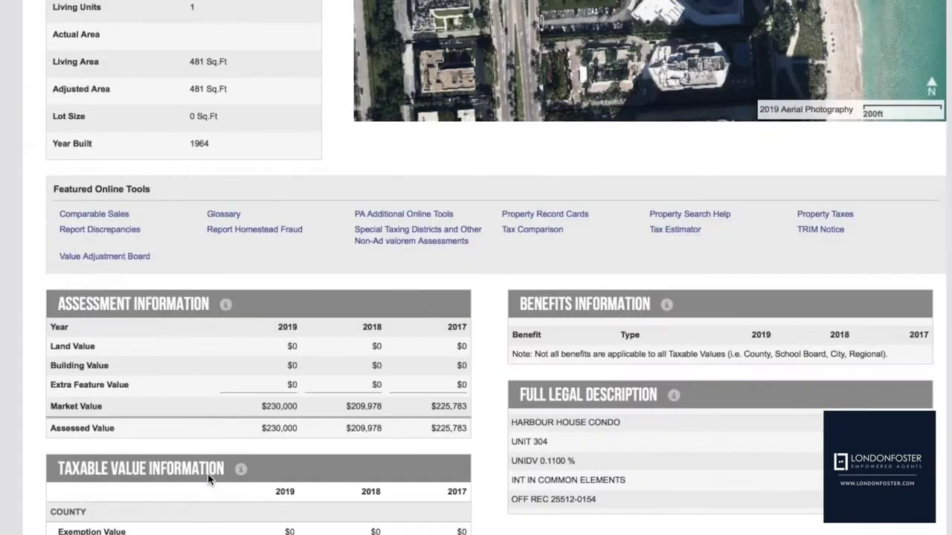
{"action": "scroll", "coordinate": [208, 473], "scroll_direction": "up", "scroll_amount": 10}
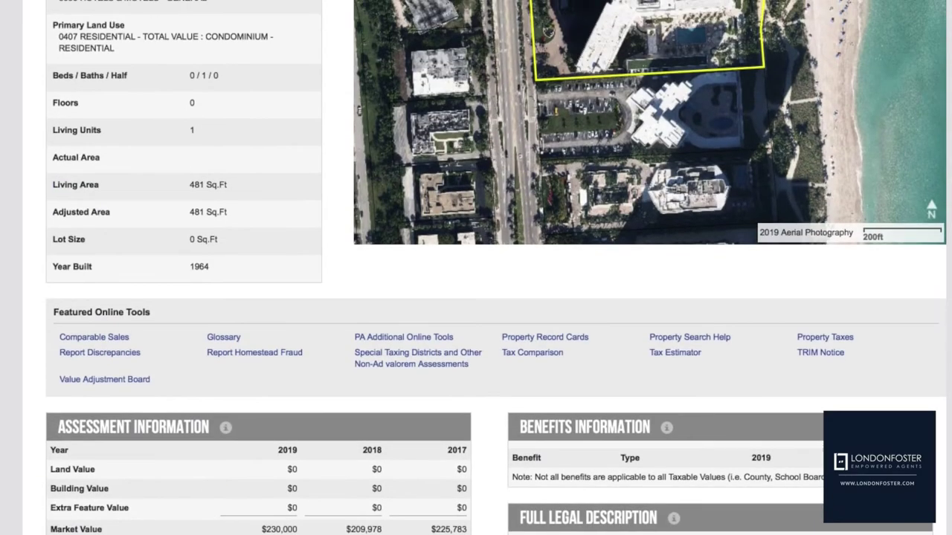
{"action": "left_click", "coordinate": [200, 3]}
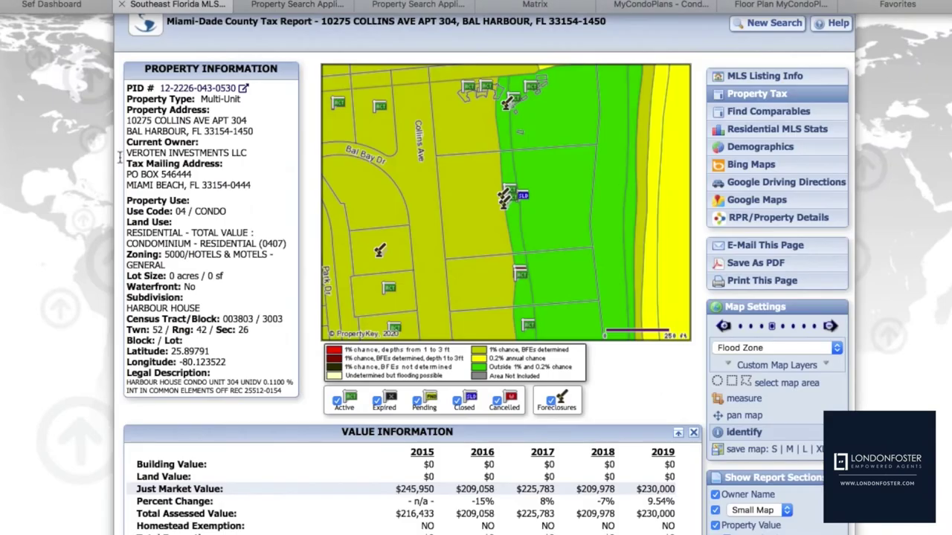
{"action": "scroll", "coordinate": [89, 225], "scroll_direction": "down", "scroll_amount": 10}
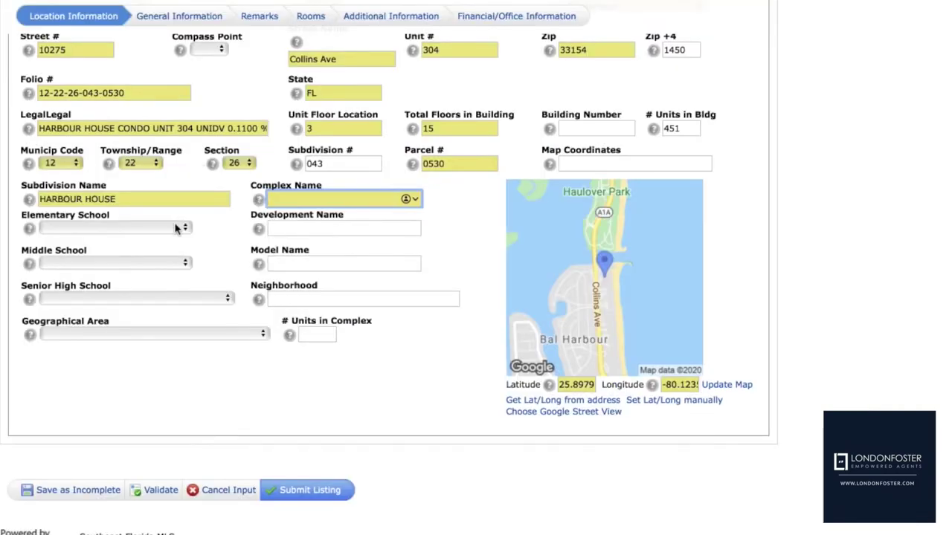
Browse the elementary school list and close it without choosing a school
{"action": "left_click", "coordinate": [177, 227]}
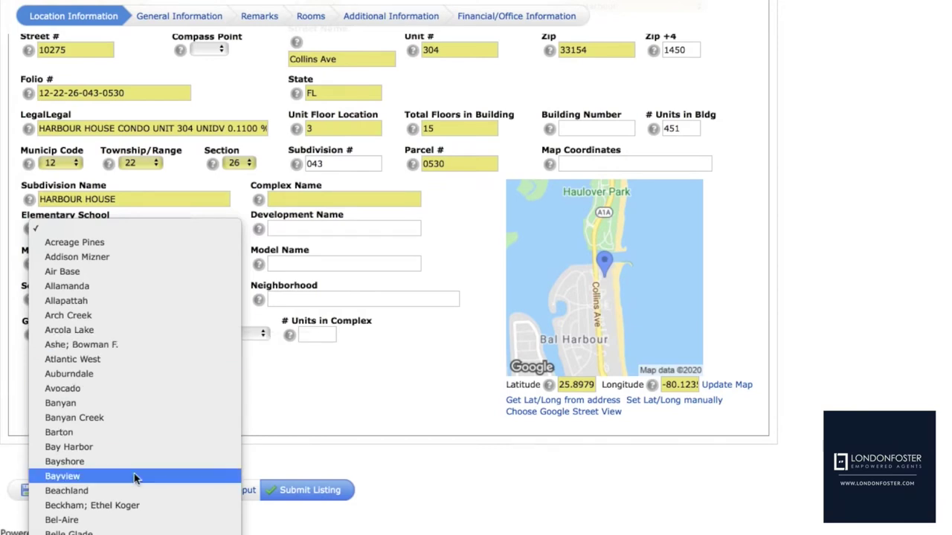
{"action": "scroll", "coordinate": [134, 484], "scroll_direction": "down", "scroll_amount": 10}
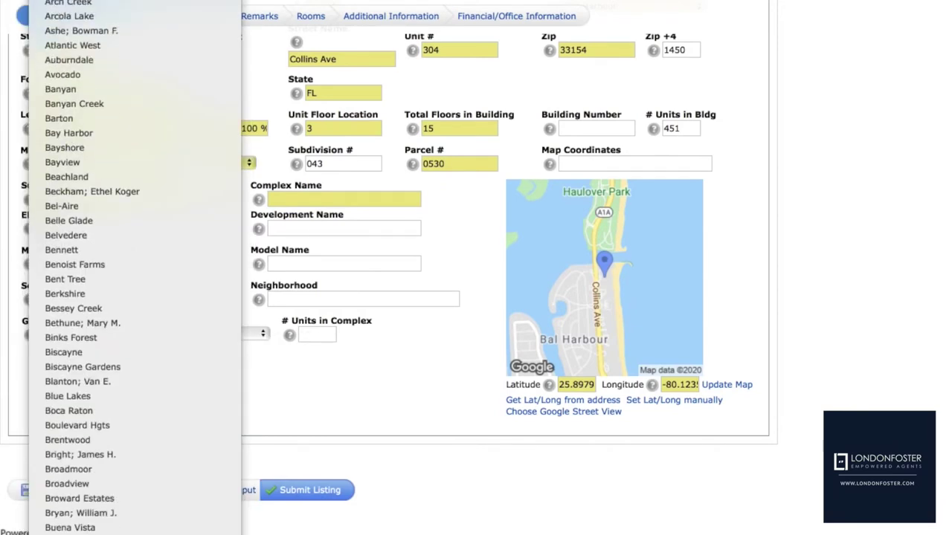
{"action": "scroll", "coordinate": [134, 267], "scroll_direction": "down", "scroll_amount": 20}
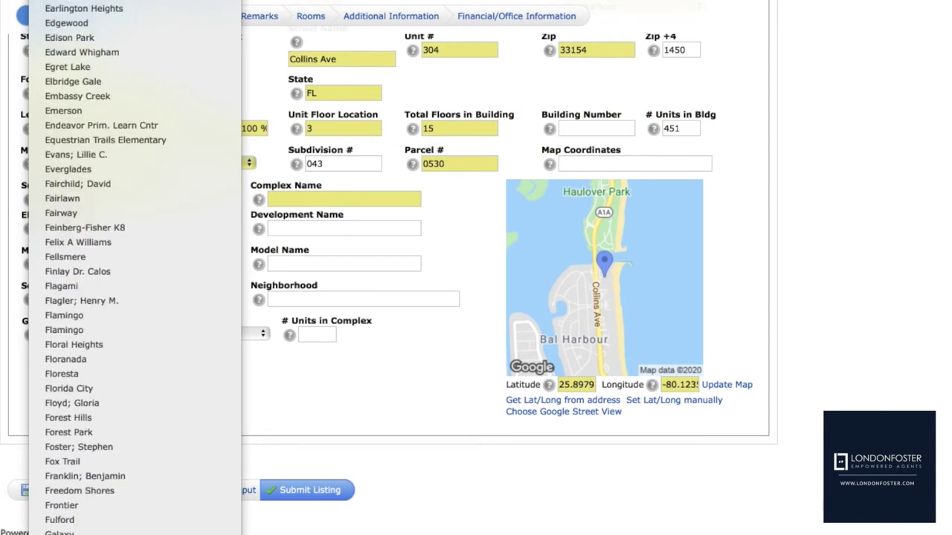
{"action": "scroll", "coordinate": [157, 203], "scroll_direction": "down", "scroll_amount": 20}
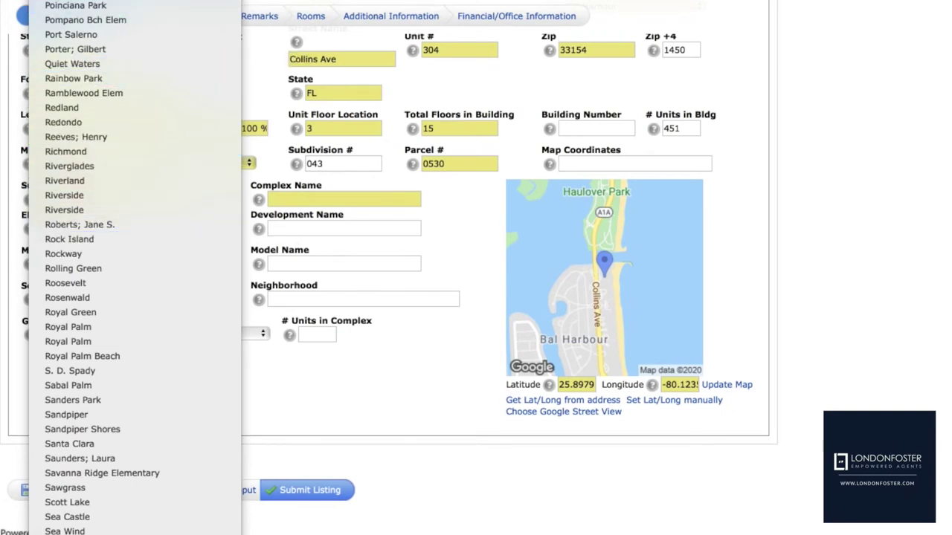
{"action": "scroll", "coordinate": [119, 15], "scroll_direction": "up", "scroll_amount": 15}
{"action": "scroll", "coordinate": [119, 15], "scroll_direction": "up", "scroll_amount": 20}
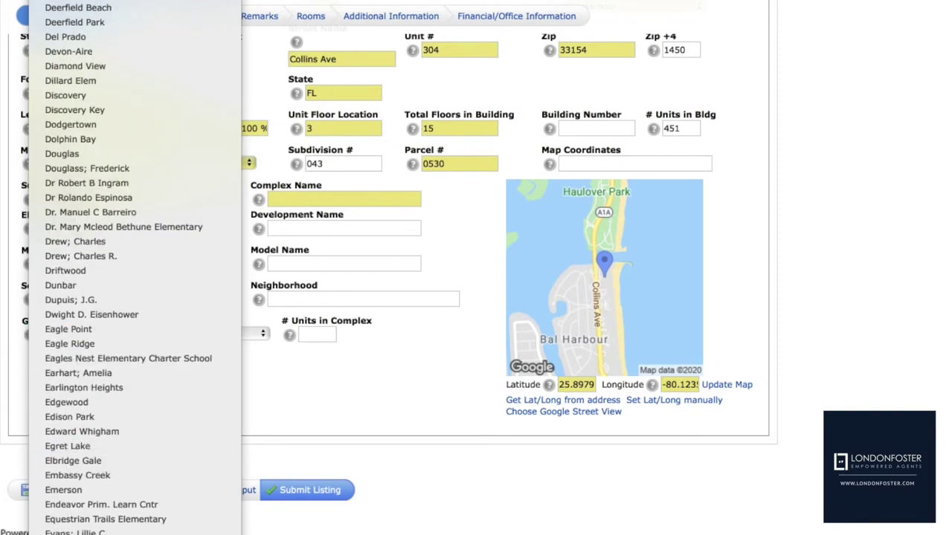
{"action": "scroll", "coordinate": [134, 521], "scroll_direction": "down", "scroll_amount": 12}
{"action": "scroll", "coordinate": [149, 508], "scroll_direction": "down", "scroll_amount": 20}
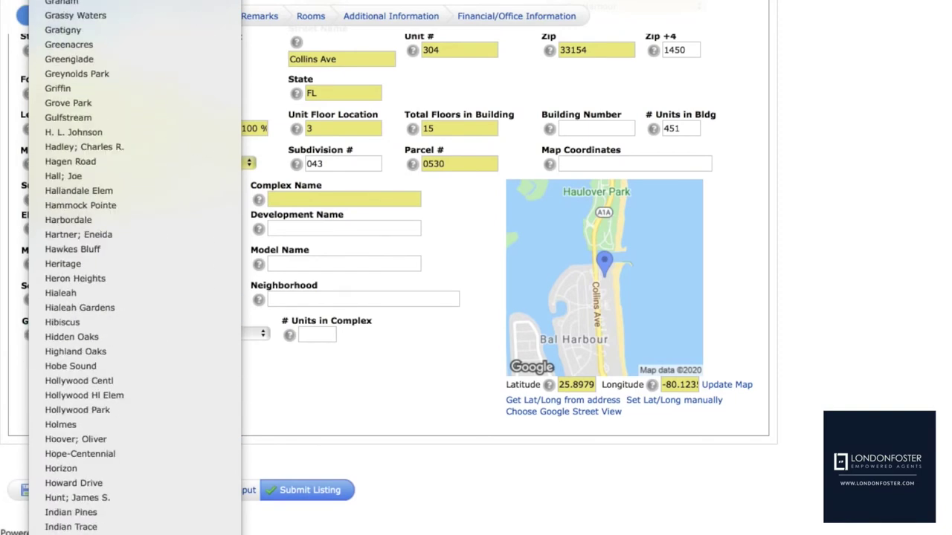
{"action": "scroll", "coordinate": [149, 509], "scroll_direction": "down", "scroll_amount": 16}
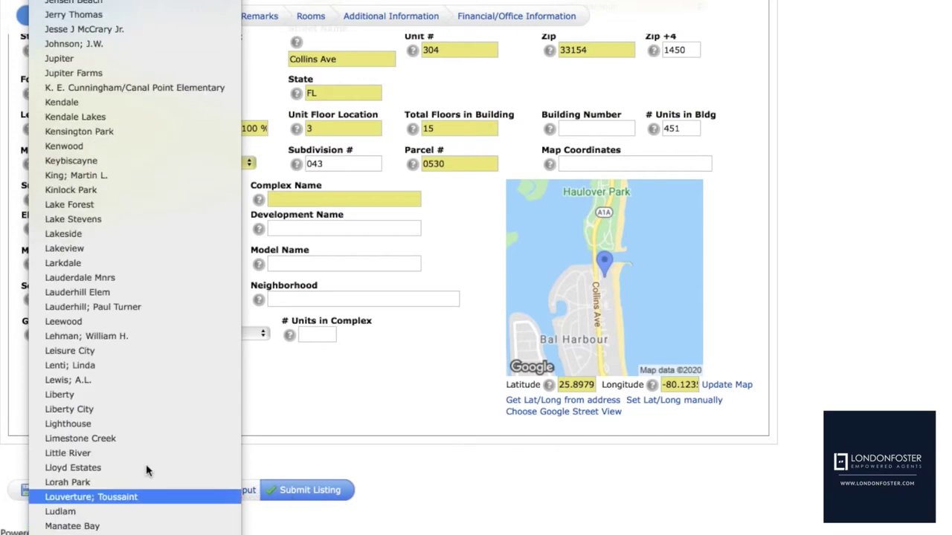
{"action": "scroll", "coordinate": [141, 312], "scroll_direction": "down", "scroll_amount": 20}
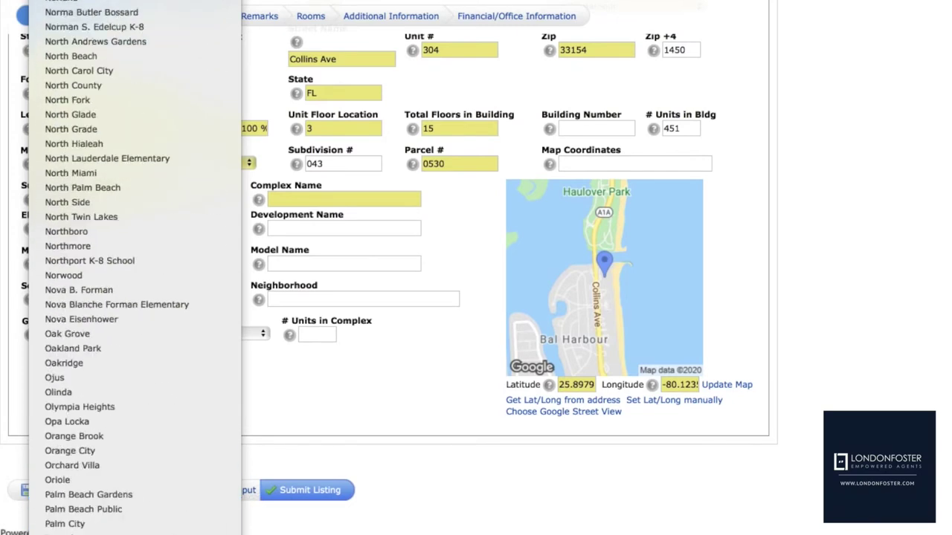
{"action": "scroll", "coordinate": [142, 313], "scroll_direction": "up", "scroll_amount": 20}
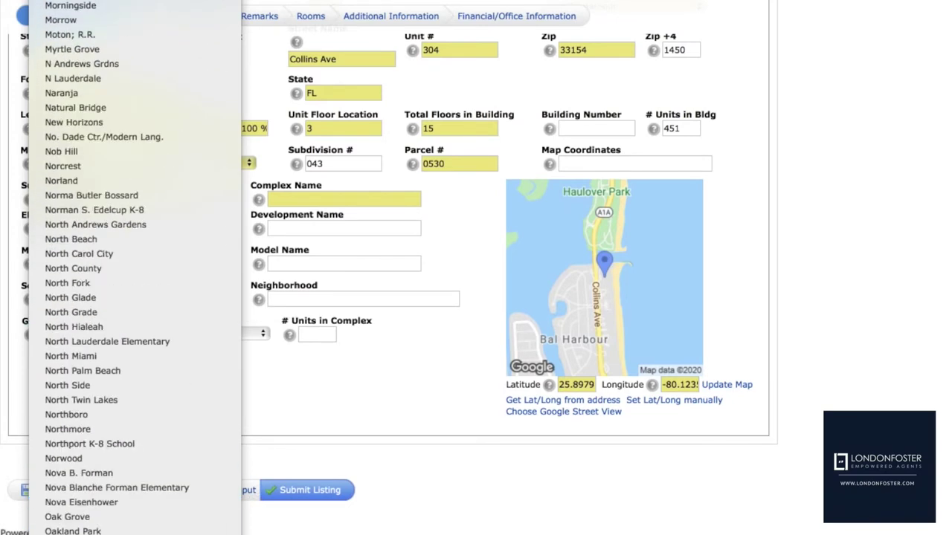
{"action": "scroll", "coordinate": [166, 521], "scroll_direction": "down", "scroll_amount": 12}
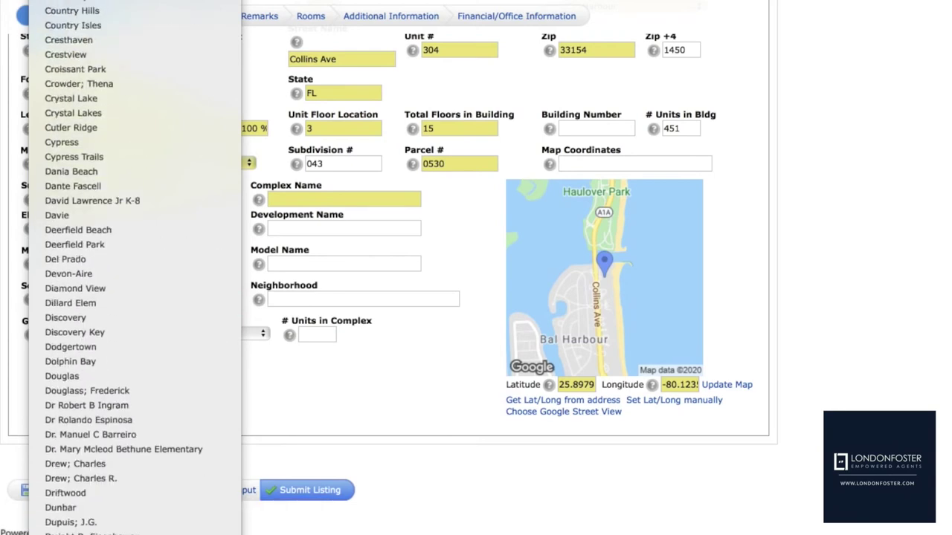
{"action": "left_click", "coordinate": [316, 408]}
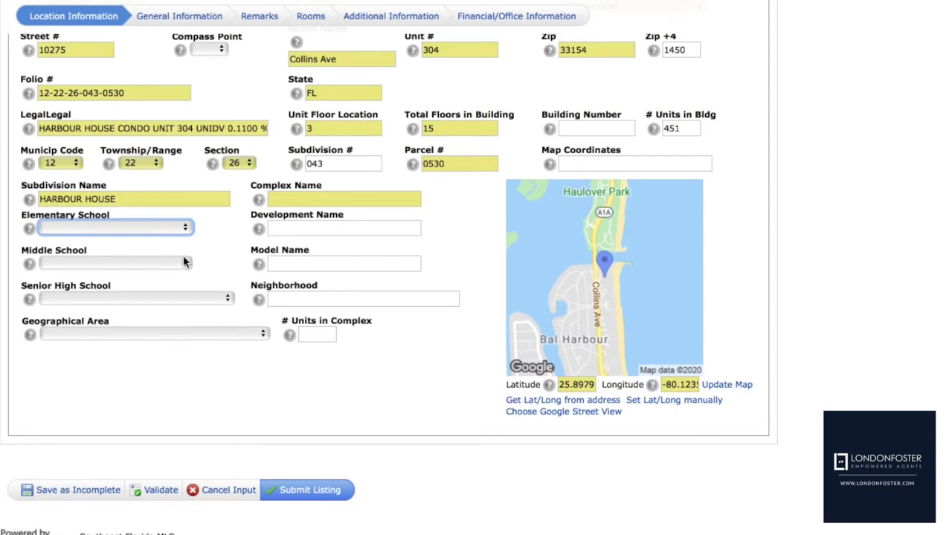
Set the Middle School to Nautilus, replacing an initial Murray pick
{"action": "left_click", "coordinate": [185, 262]}
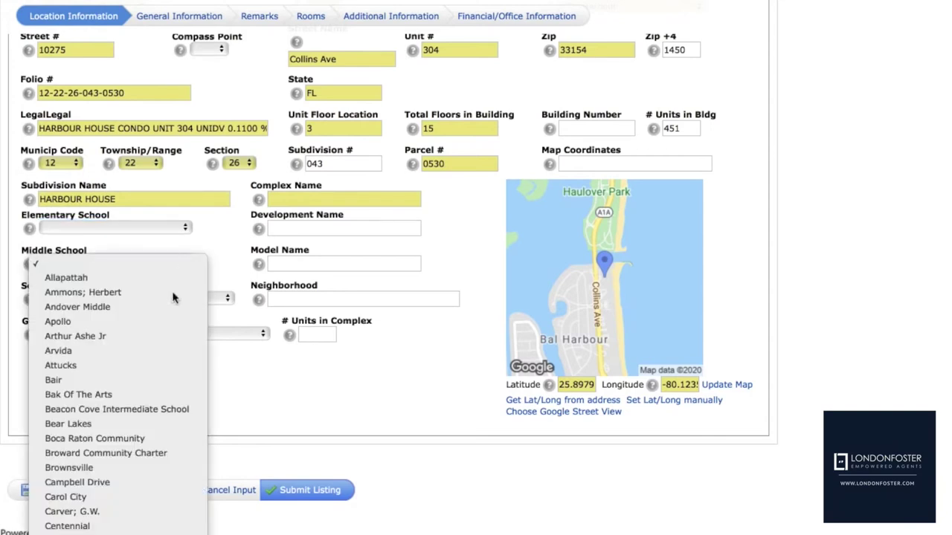
{"action": "scroll", "coordinate": [119, 513], "scroll_direction": "down", "scroll_amount": 8}
{"action": "scroll", "coordinate": [119, 297], "scroll_direction": "down", "scroll_amount": 15}
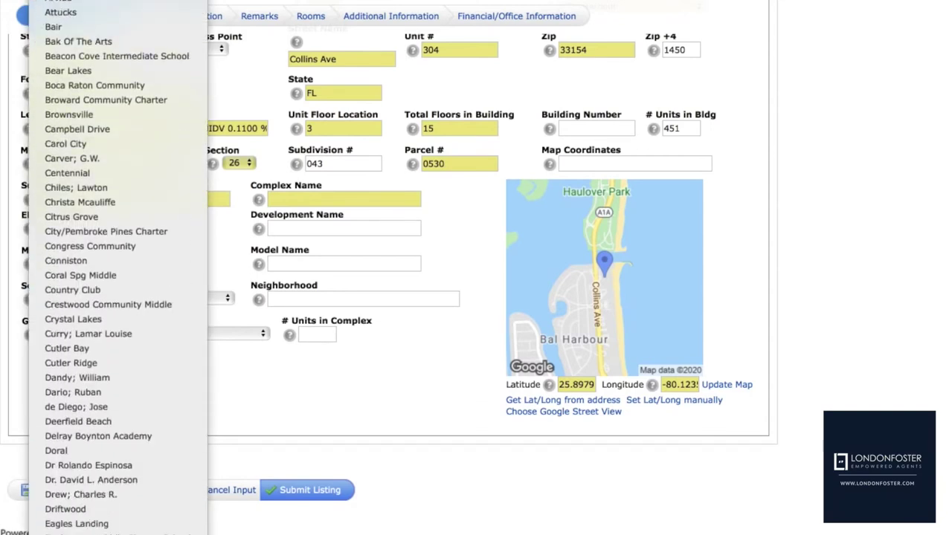
{"action": "scroll", "coordinate": [119, 298], "scroll_direction": "down", "scroll_amount": 14}
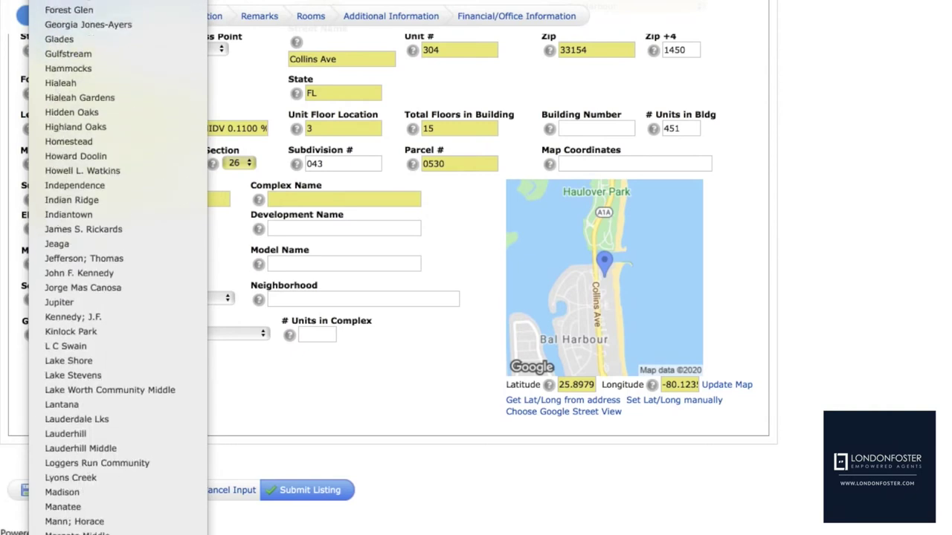
{"action": "scroll", "coordinate": [131, 476], "scroll_direction": "down", "scroll_amount": 2}
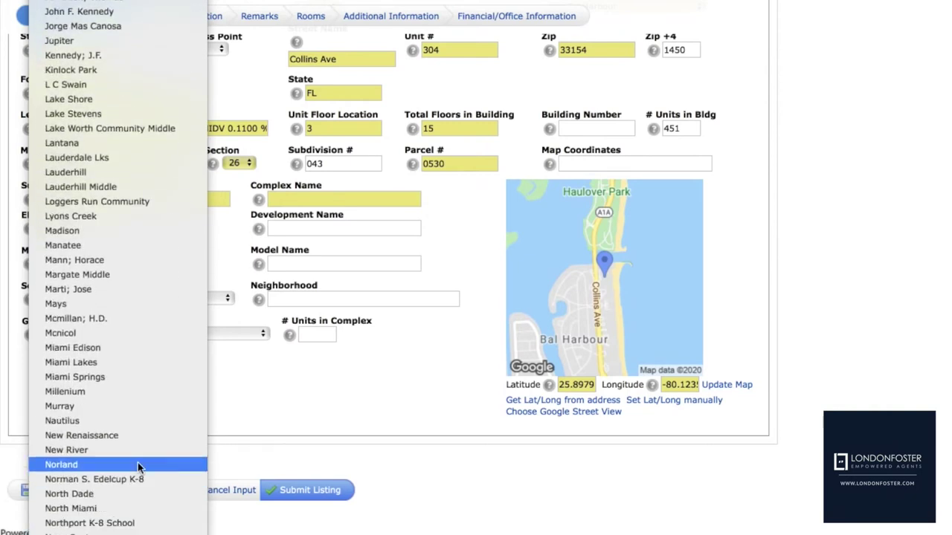
{"action": "left_click", "coordinate": [130, 406]}
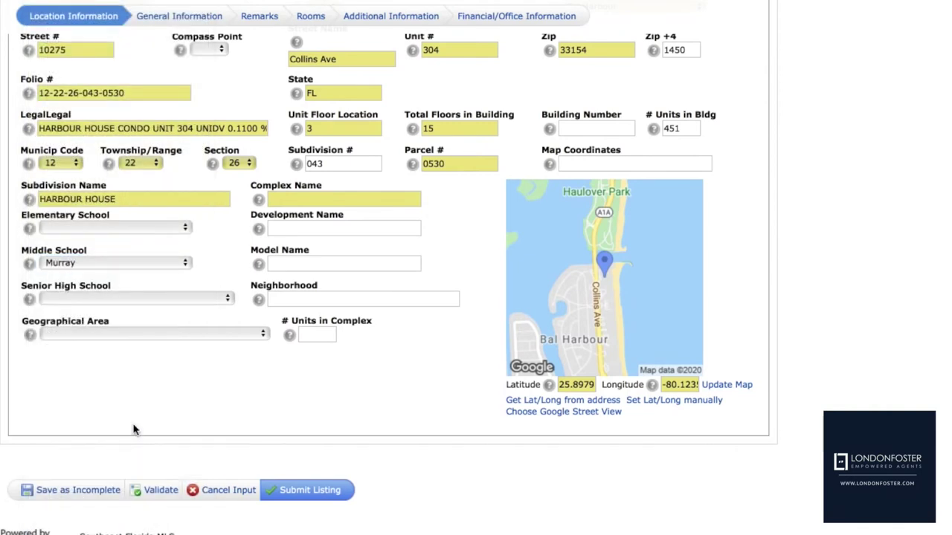
{"action": "left_click", "coordinate": [185, 269]}
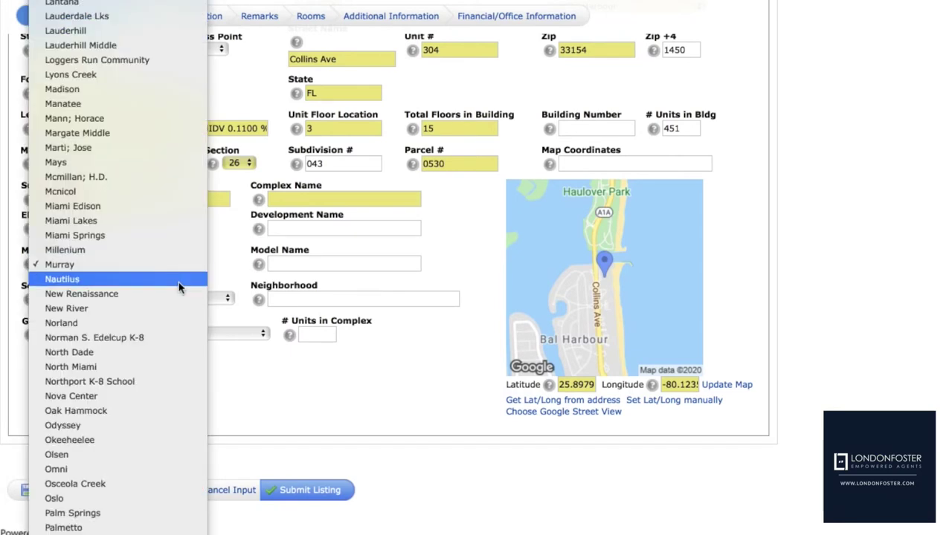
{"action": "left_click", "coordinate": [182, 280]}
Set the Senior High School to Miami Beach
{"action": "left_click", "coordinate": [186, 298]}
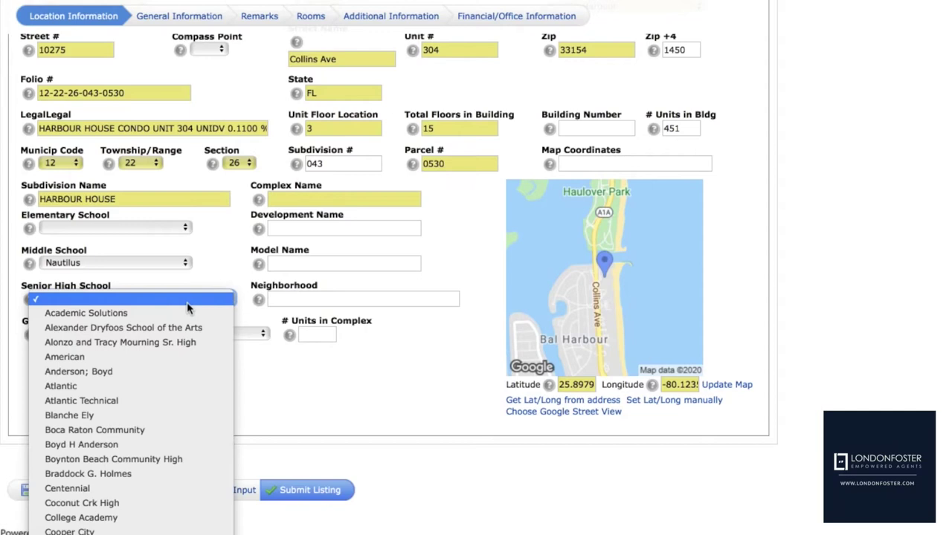
{"action": "scroll", "coordinate": [131, 335], "scroll_direction": "down", "scroll_amount": 10}
{"action": "scroll", "coordinate": [208, 385], "scroll_direction": "down", "scroll_amount": 15}
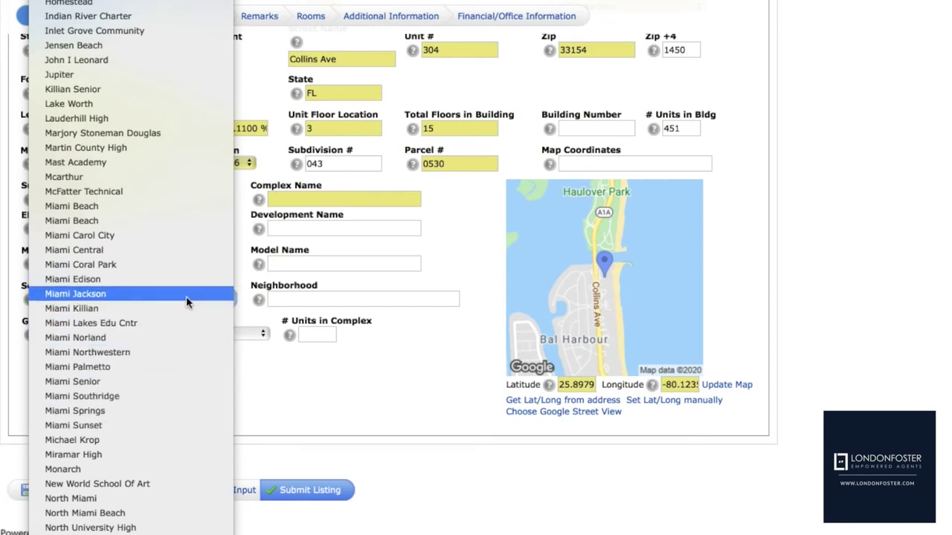
{"action": "left_click", "coordinate": [182, 228]}
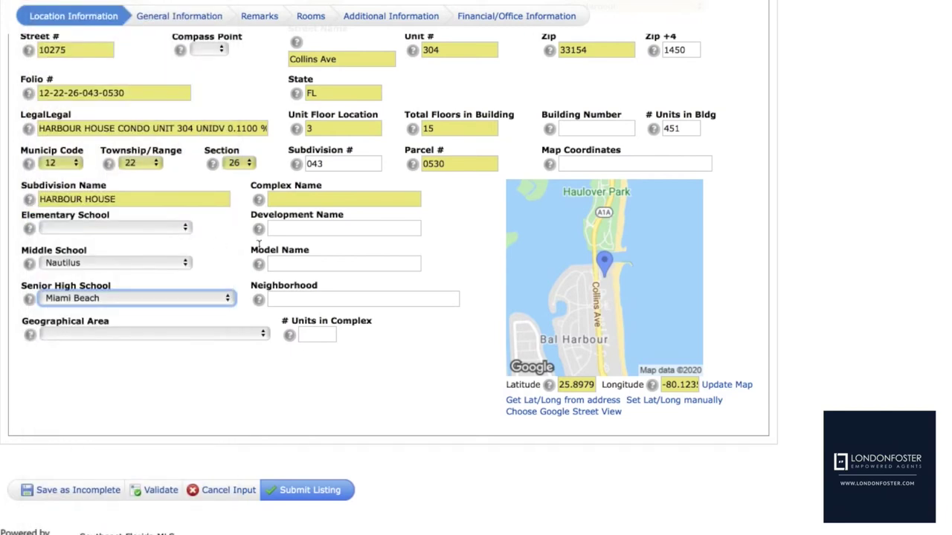
{"action": "left_click", "coordinate": [298, 231]}
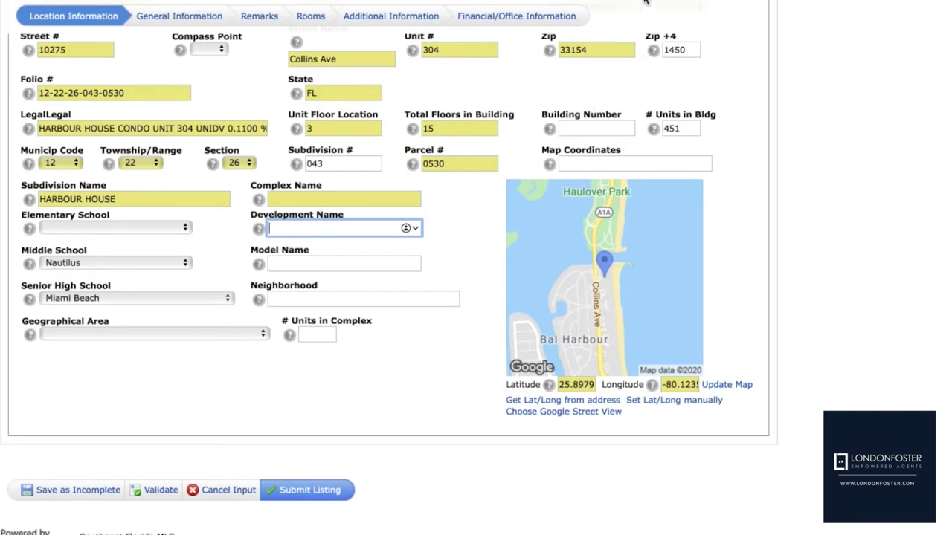
{"action": "left_click", "coordinate": [644, 2]}
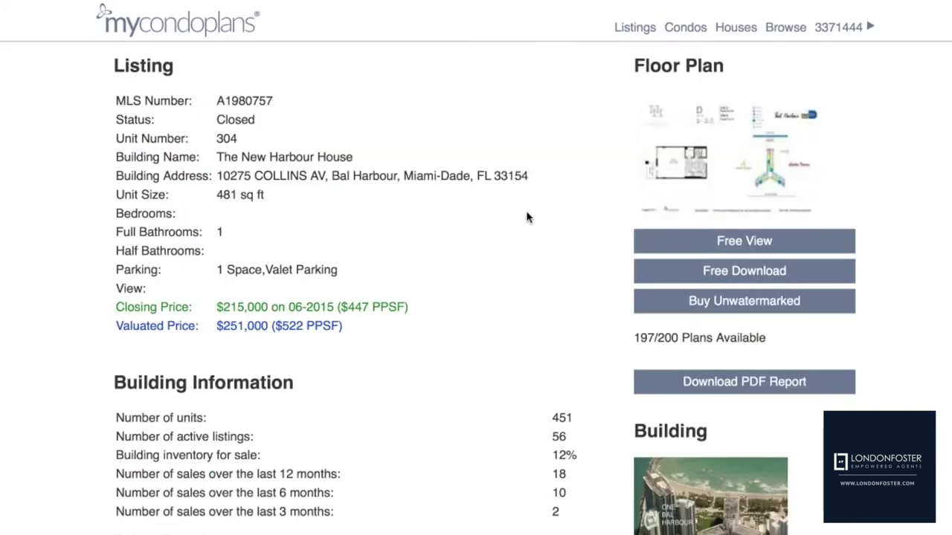
{"action": "left_click", "coordinate": [674, 196]}
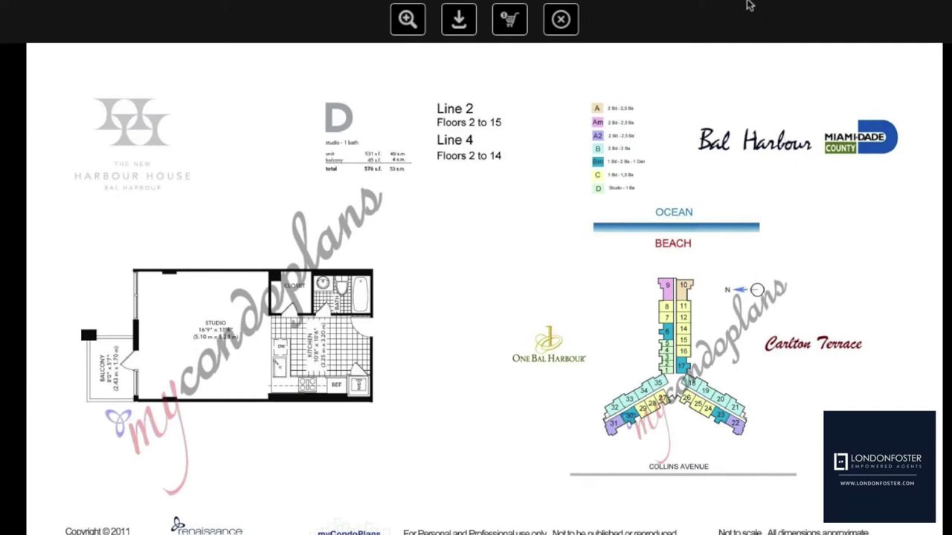
{"action": "left_click", "coordinate": [468, 2]}
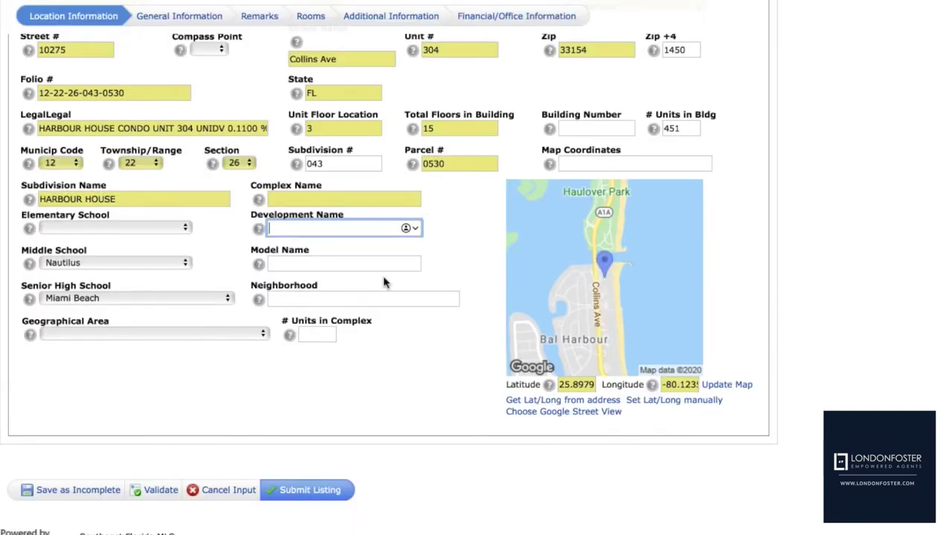
Enter Bal Harbor as the neighborhood and 451 as the number of units in complex
{"action": "left_click", "coordinate": [361, 298]}
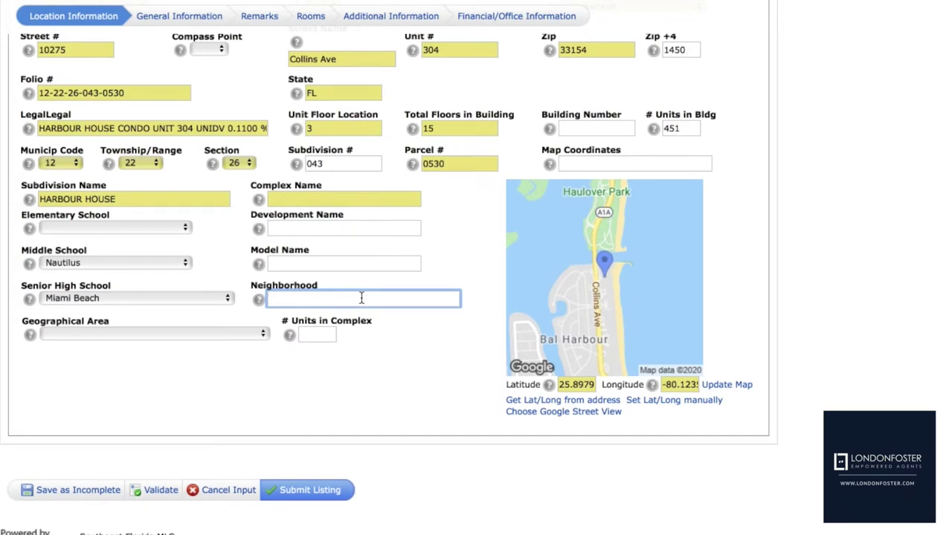
{"action": "type", "text": "Bal Harbot"}
{"action": "key", "text": "BackSpace"}
{"action": "left_click", "coordinate": [314, 331]}
{"action": "type", "text": "451"}
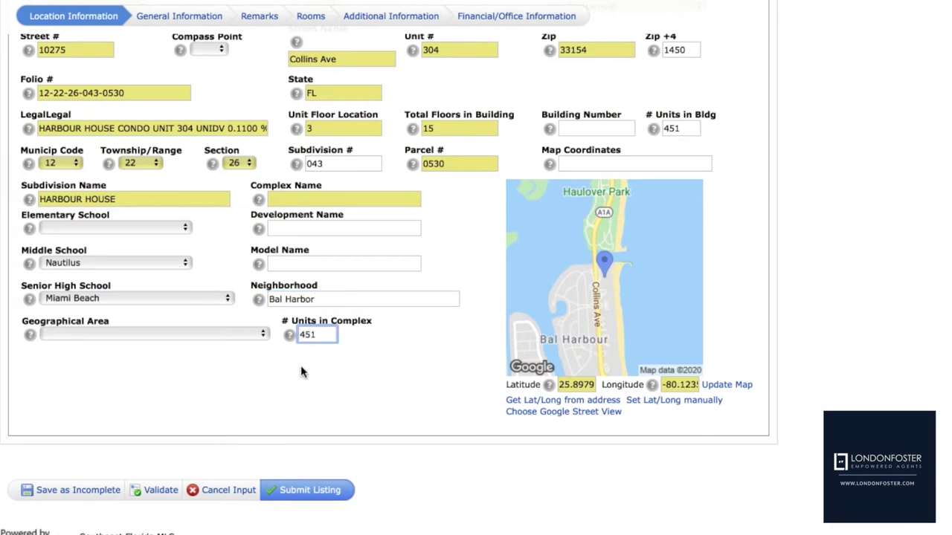
Leave Geographical Area blank, validate the listing, and return to the top of Location Information
{"action": "left_click", "coordinate": [263, 335]}
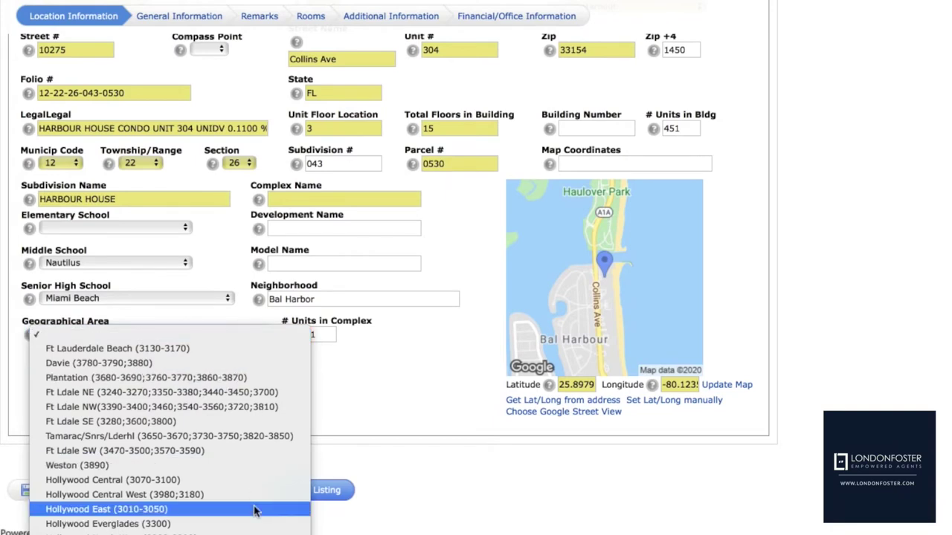
{"action": "mouse_move", "coordinate": [255, 531]}
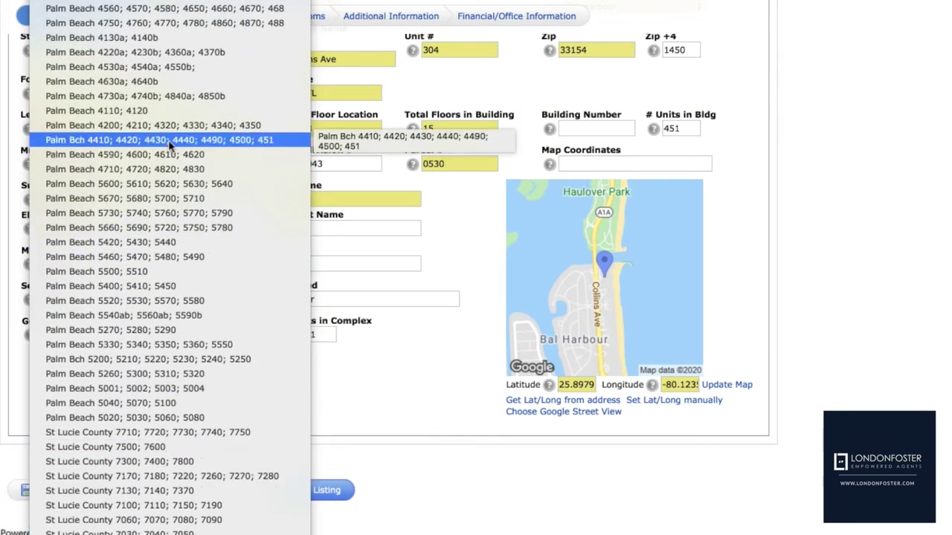
{"action": "scroll", "coordinate": [163, 22], "scroll_direction": "up", "scroll_amount": 10}
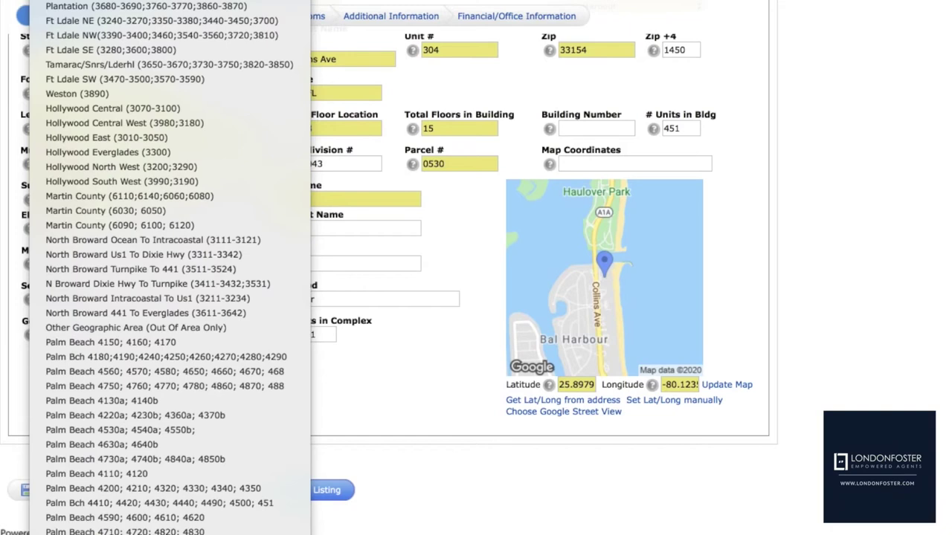
{"action": "key", "text": "Escape"}
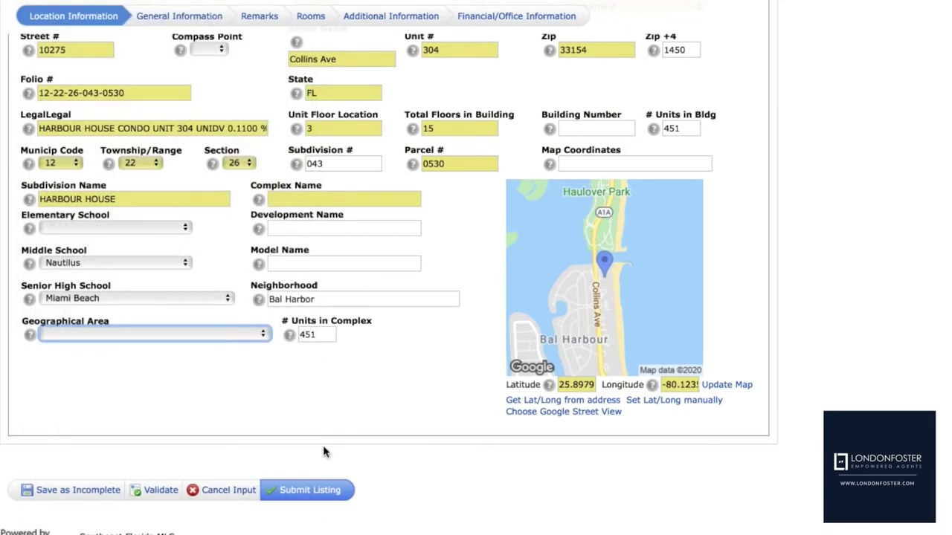
{"action": "left_click", "coordinate": [165, 493]}
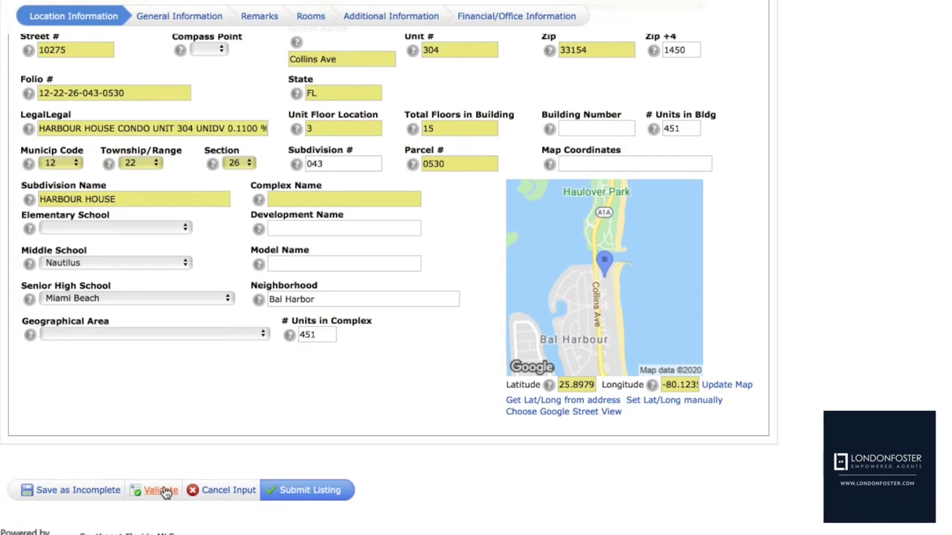
{"action": "scroll", "coordinate": [387, 364], "scroll_direction": "up", "scroll_amount": 2}
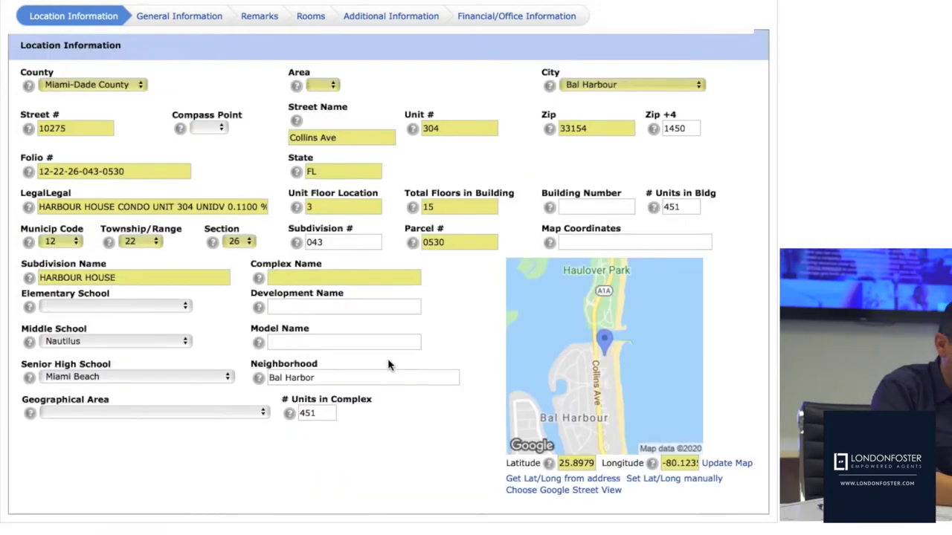
{"action": "scroll", "coordinate": [387, 365], "scroll_direction": "up", "scroll_amount": 4}
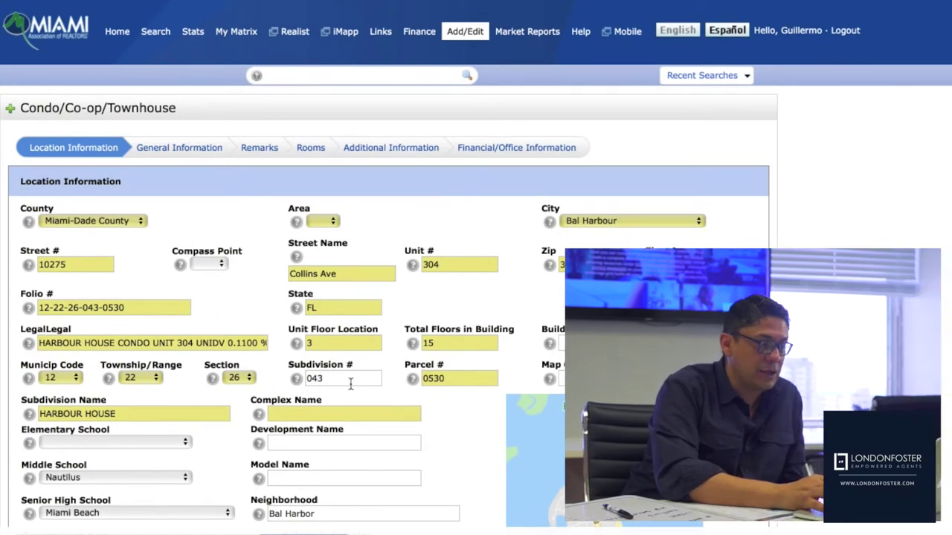
Switch to the General Information section showing SQFT 481 and Year Built 1964
{"action": "left_click", "coordinate": [185, 149]}
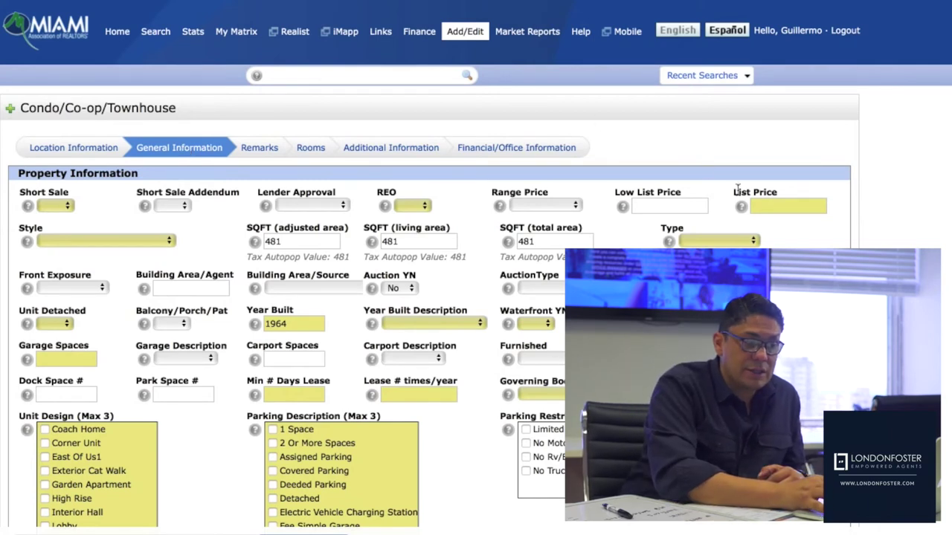
Enter a list price of 330000 and set Style to C42-Condo 5+ Stories
{"action": "left_click", "coordinate": [761, 206]}
{"action": "type", "text": "33"}
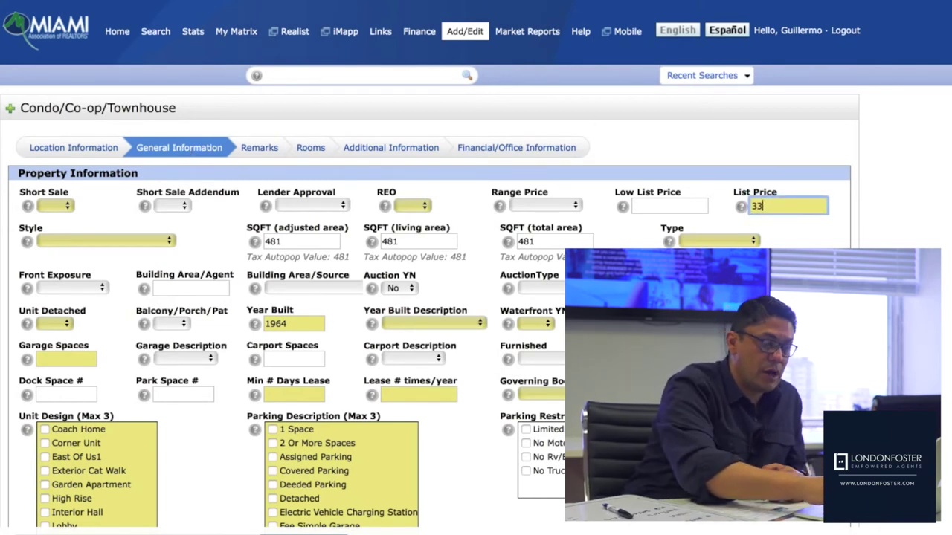
{"action": "type", "text": "0000"}
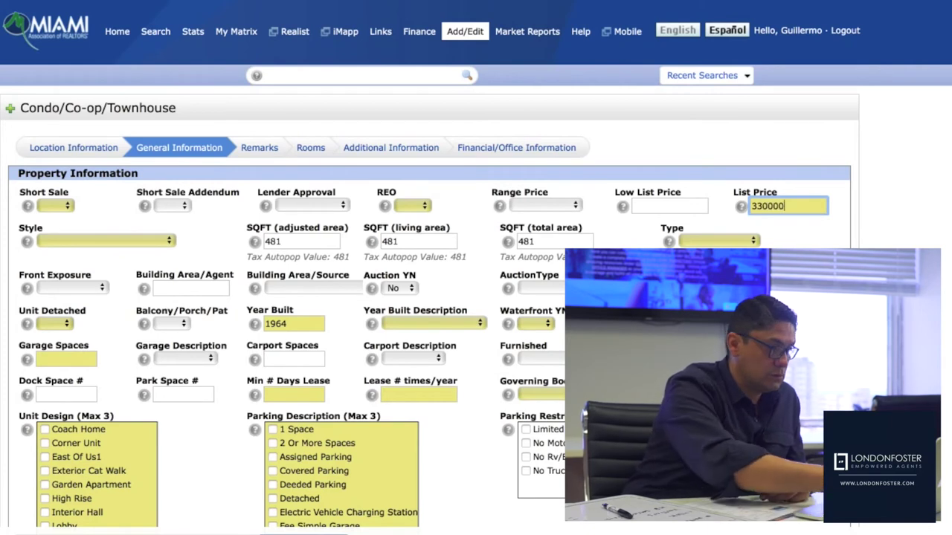
{"action": "key", "text": "Tab"}
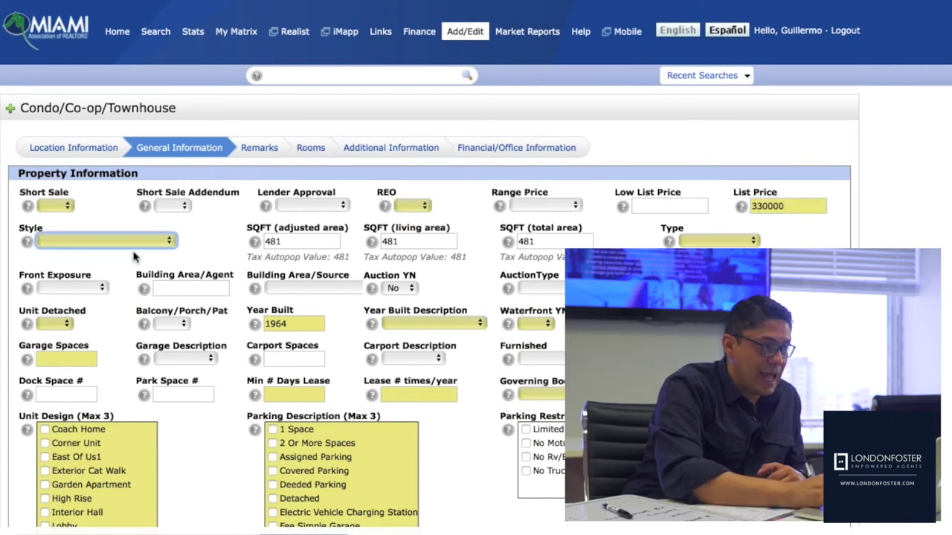
{"action": "left_click", "coordinate": [147, 234]}
{"action": "left_click", "coordinate": [147, 239]}
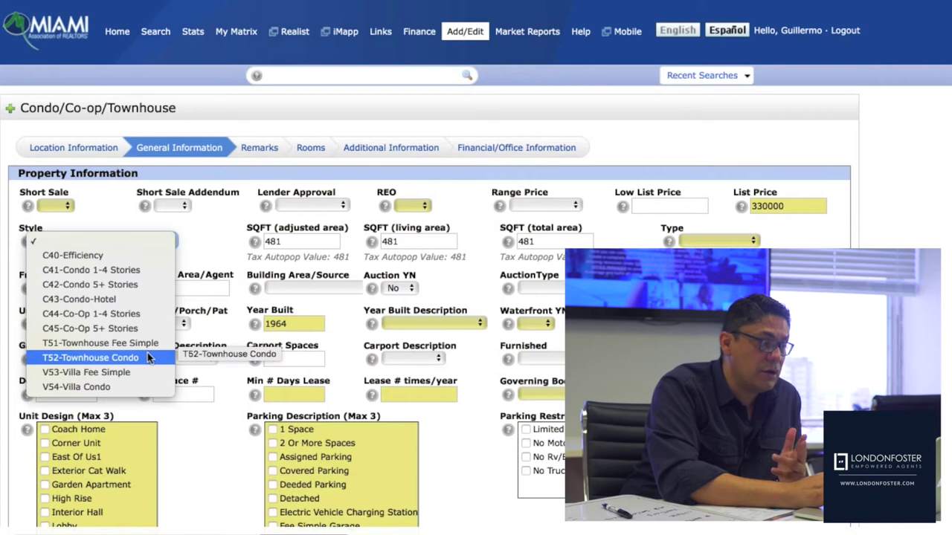
{"action": "left_click", "coordinate": [147, 286]}
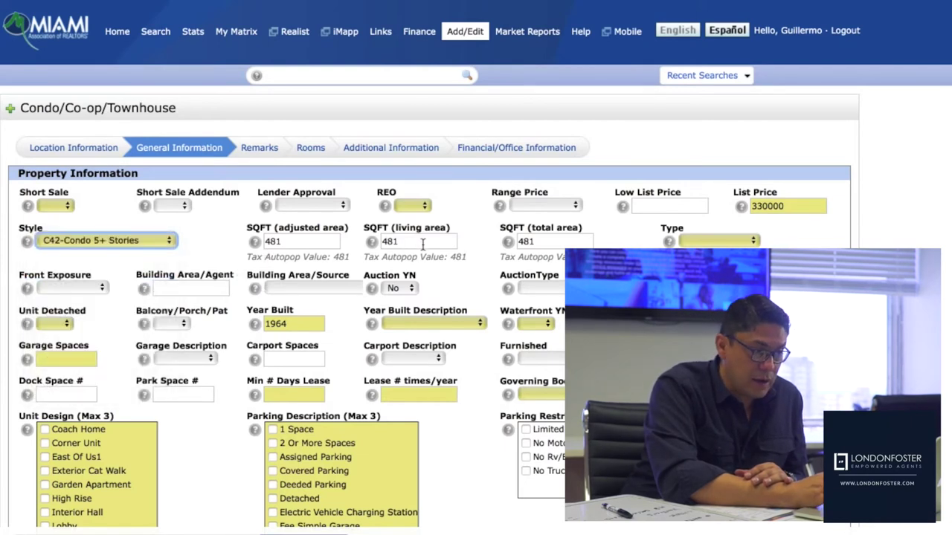
Set Type to Condo, leaving Front Exposure, Building Area and its Source blank
{"action": "left_click", "coordinate": [719, 243]}
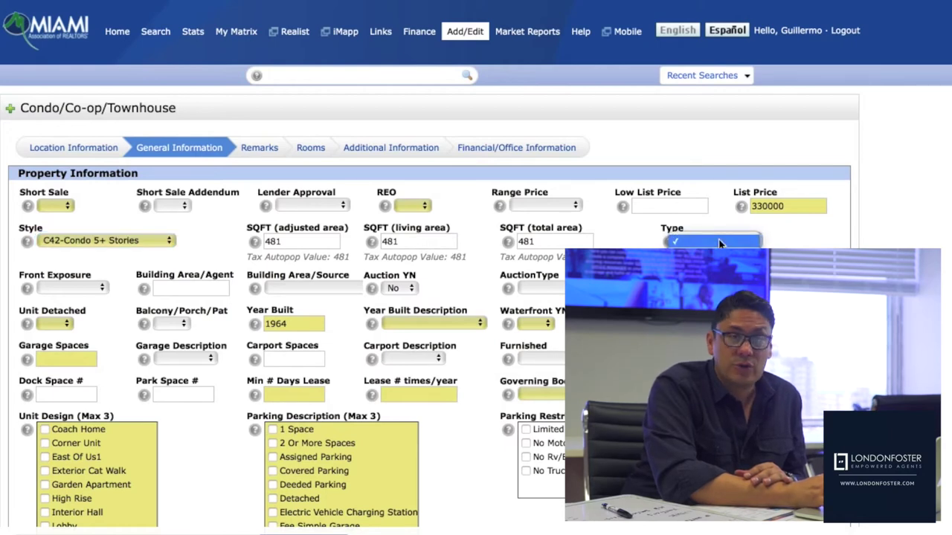
{"action": "left_click", "coordinate": [719, 243]}
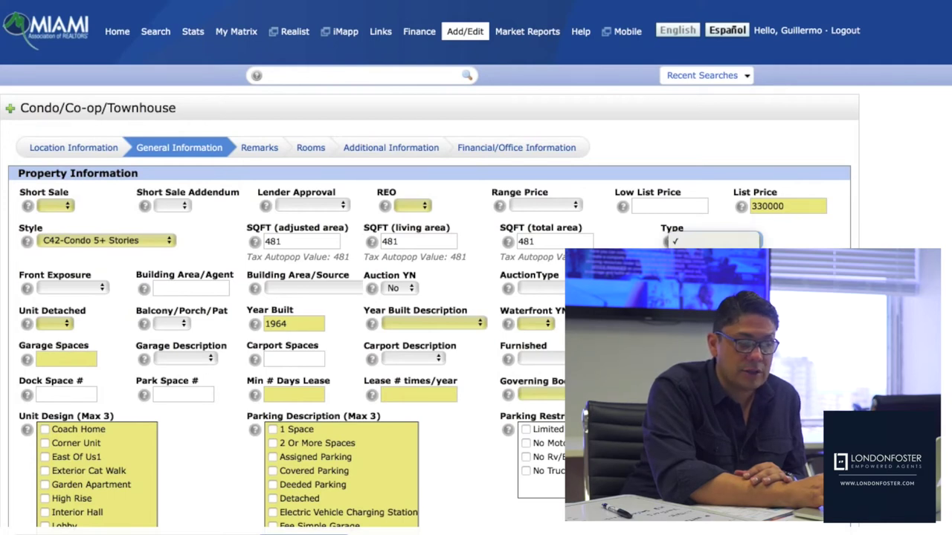
{"action": "key", "text": "c"}
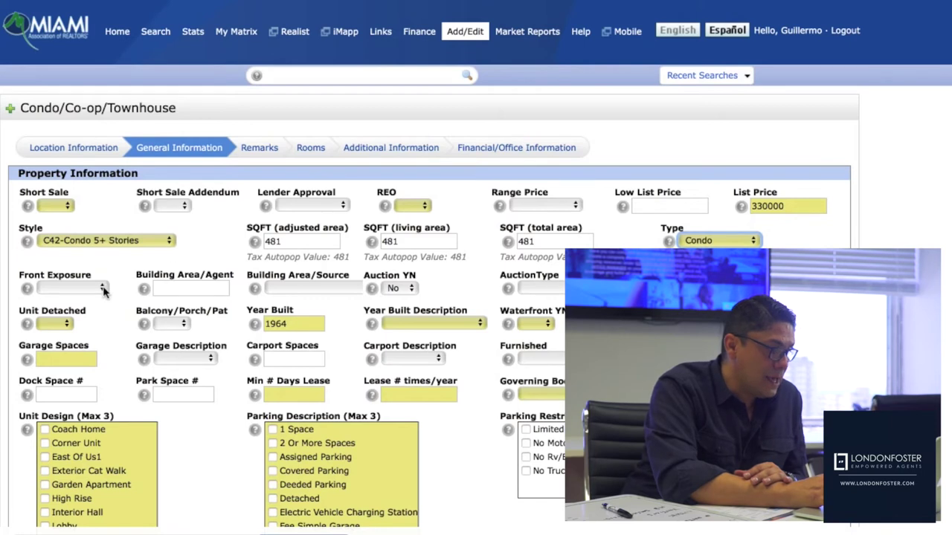
{"action": "left_click", "coordinate": [103, 289]}
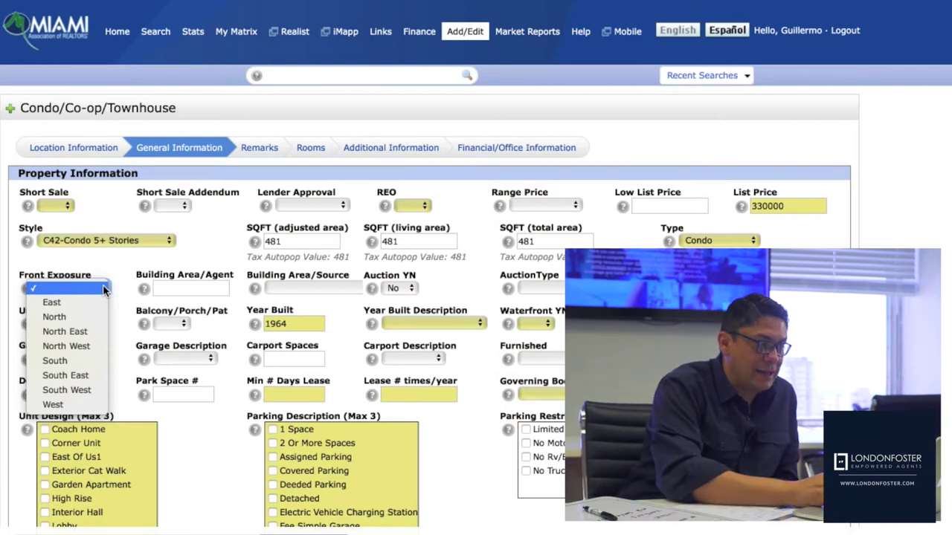
{"action": "left_click", "coordinate": [173, 294]}
{"action": "left_click", "coordinate": [175, 292]}
{"action": "left_click", "coordinate": [300, 290]}
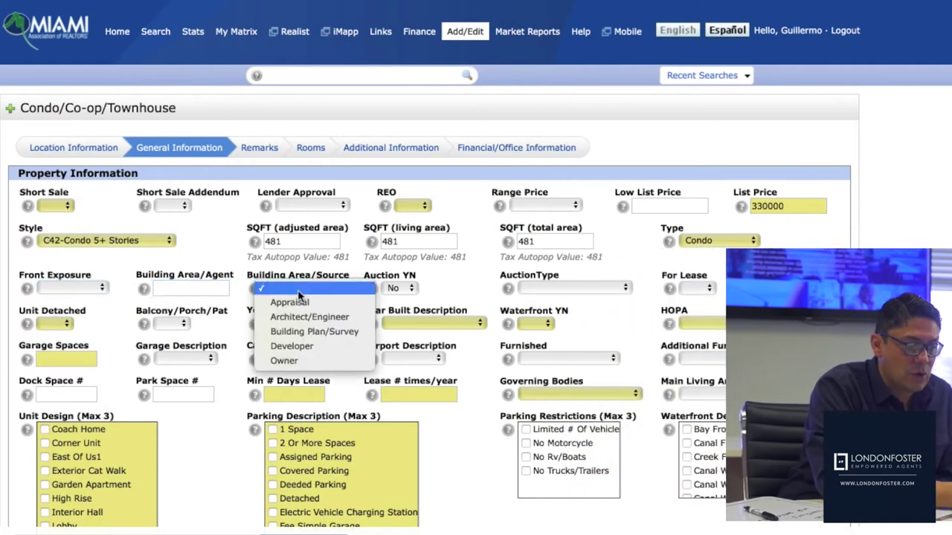
{"action": "left_click", "coordinate": [381, 284]}
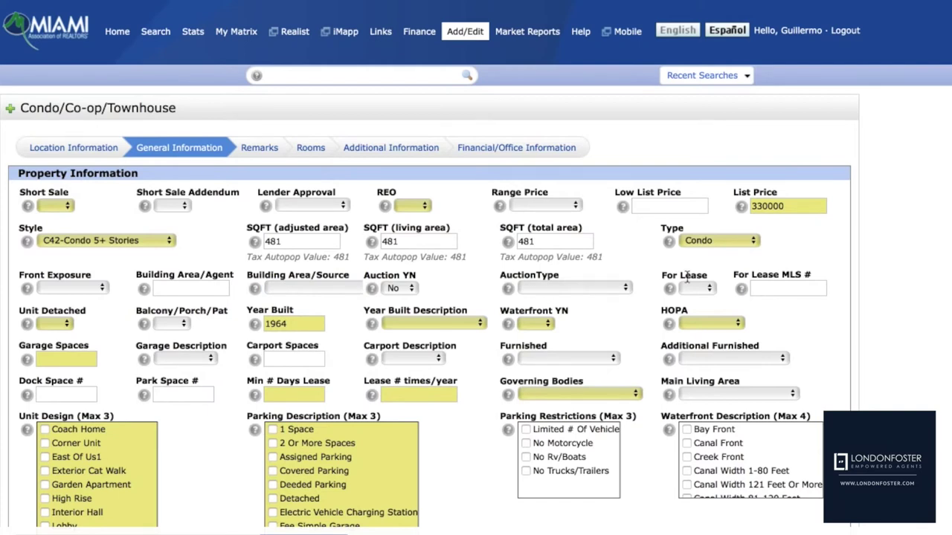
Set Unit Detached to No and Balcony/Porch/Pat to Yes
{"action": "left_click", "coordinate": [792, 285]}
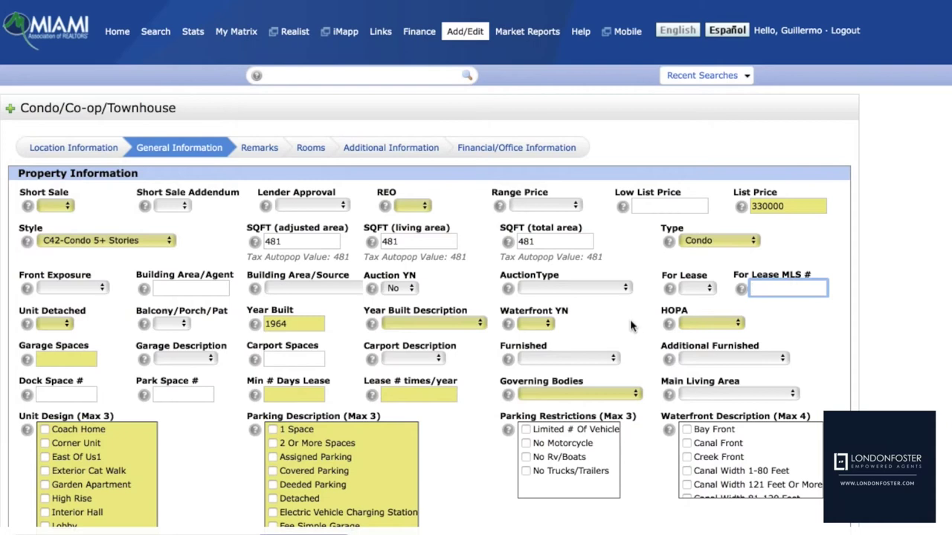
{"action": "left_click", "coordinate": [67, 326]}
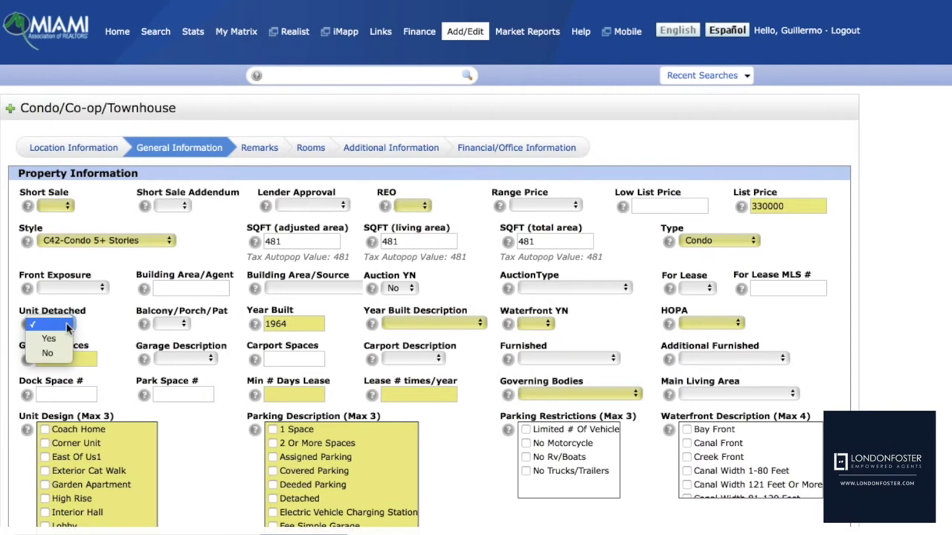
{"action": "left_click", "coordinate": [61, 356]}
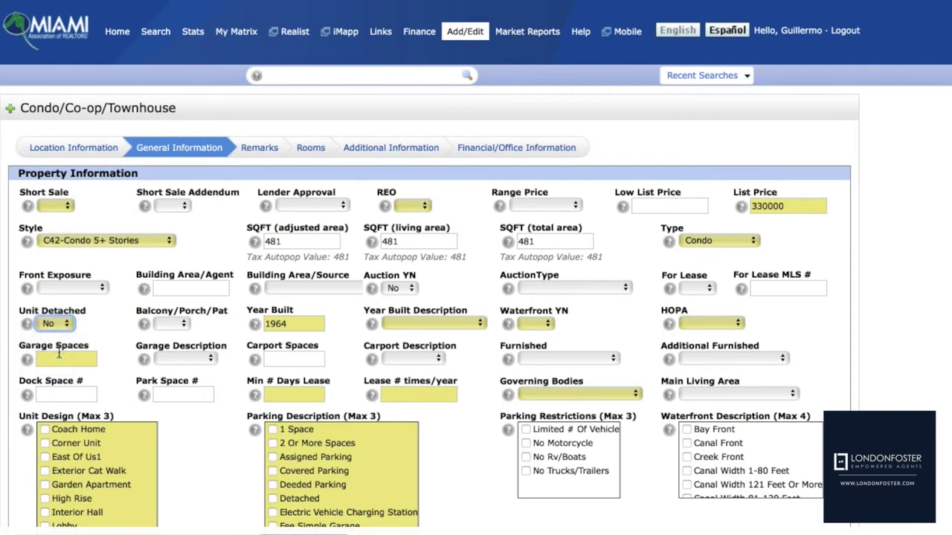
{"action": "left_click", "coordinate": [164, 325]}
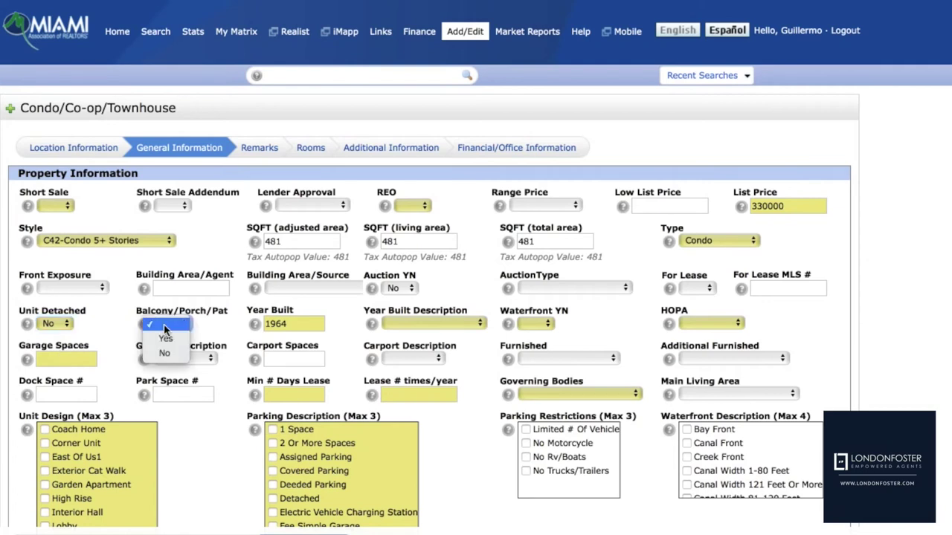
{"action": "left_click", "coordinate": [165, 340]}
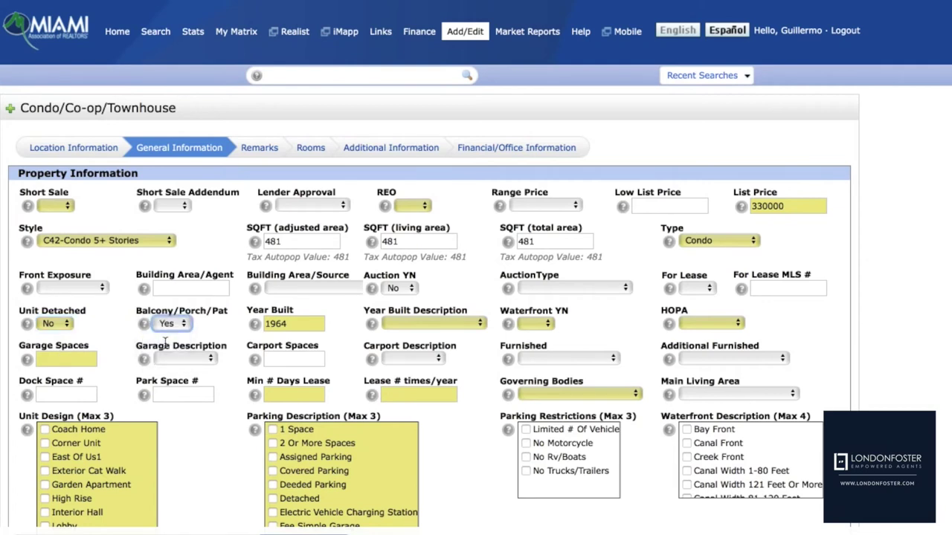
Set Year Built Description to Condo-Conversion and Waterfront to Yes
{"action": "left_click", "coordinate": [414, 327]}
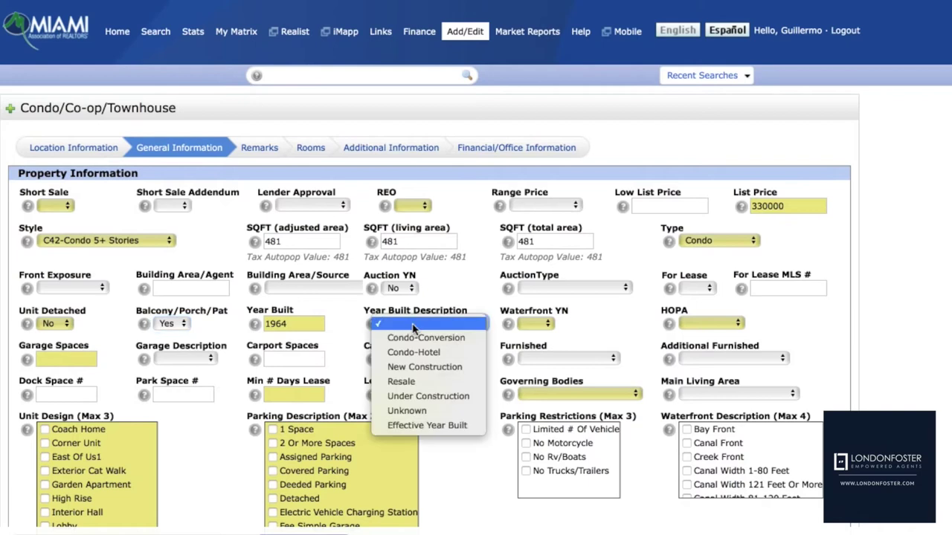
{"action": "left_click", "coordinate": [309, 328]}
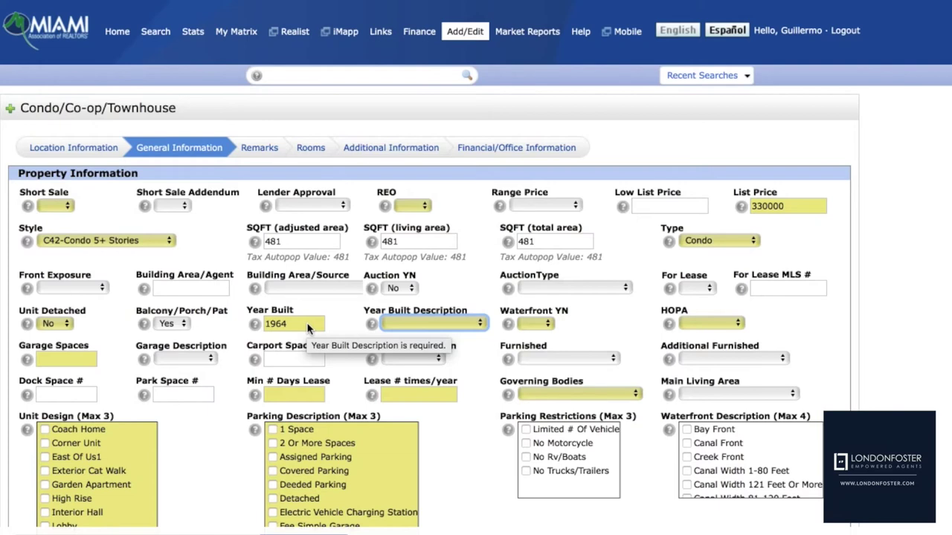
{"action": "left_click", "coordinate": [394, 323]}
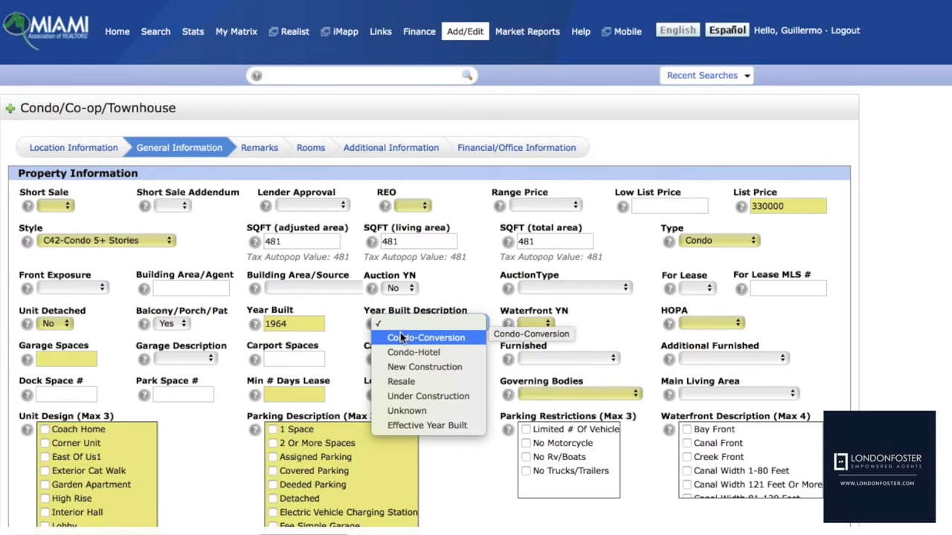
{"action": "left_click", "coordinate": [400, 338]}
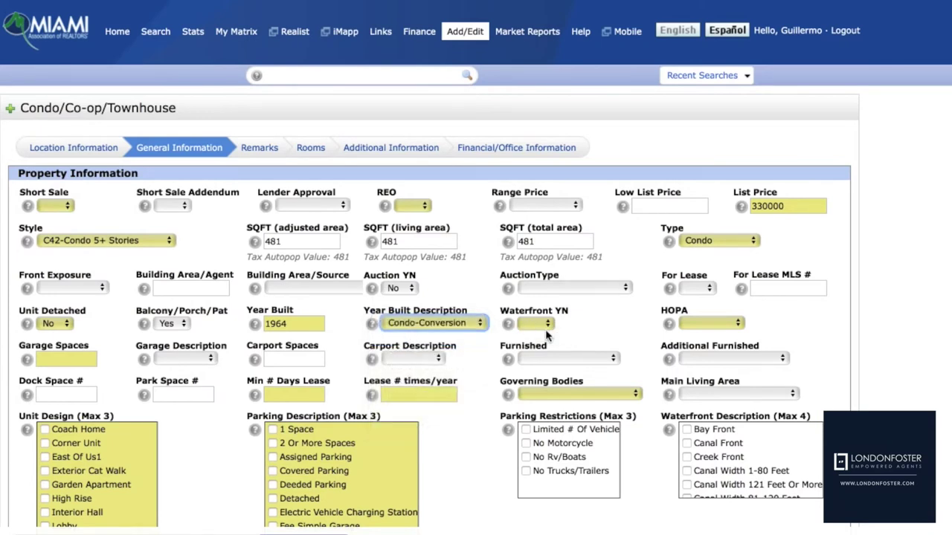
{"action": "left_click", "coordinate": [538, 324]}
{"action": "left_click", "coordinate": [529, 339]}
Bring up the HOPA choices with Waterfront already set to Yes
{"action": "left_click", "coordinate": [717, 324]}
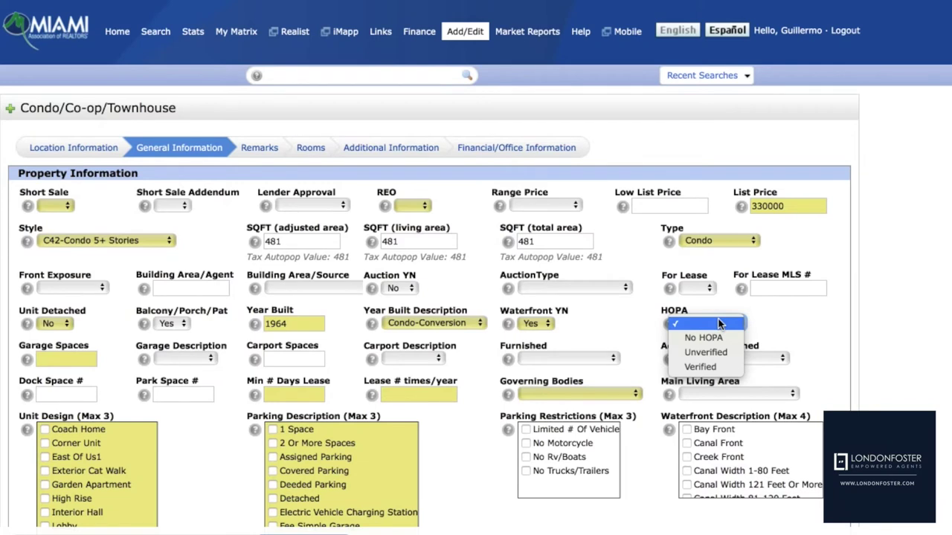
Set HOPA to No HOPA and enter 2 garage spaces
{"action": "left_click", "coordinate": [716, 340]}
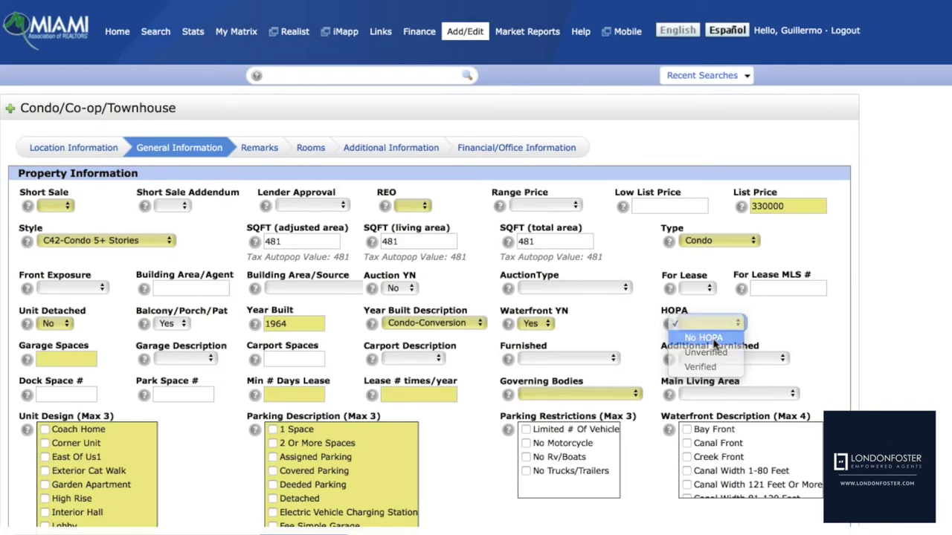
{"action": "left_click", "coordinate": [66, 356]}
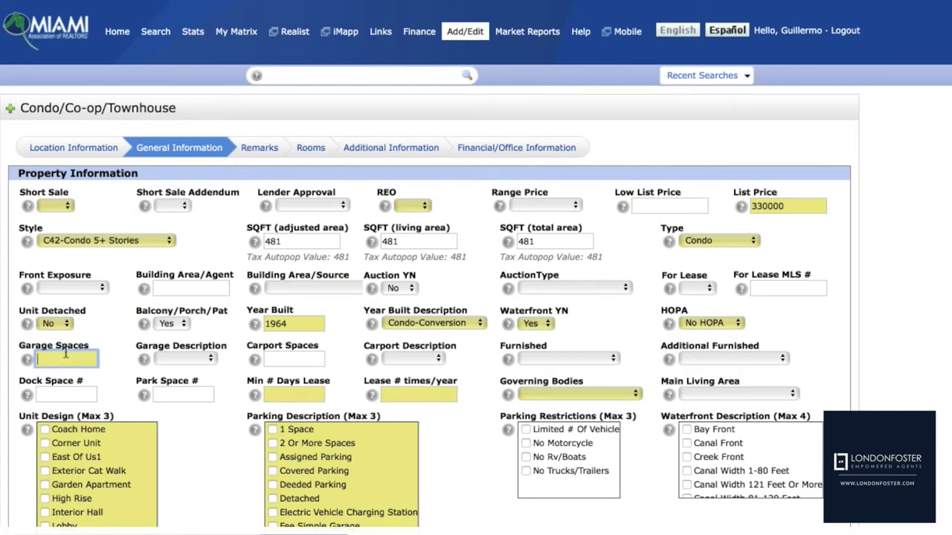
{"action": "type", "text": "2"}
{"action": "left_click", "coordinate": [186, 359]}
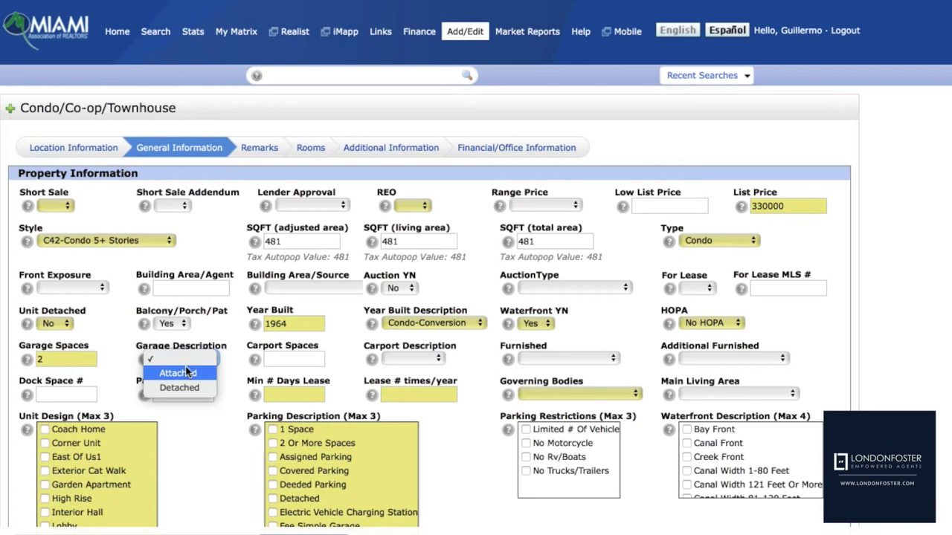
Choose Attached for Garage Description and Unfurnished for Furnished
{"action": "left_click", "coordinate": [186, 372]}
{"action": "left_click", "coordinate": [282, 359]}
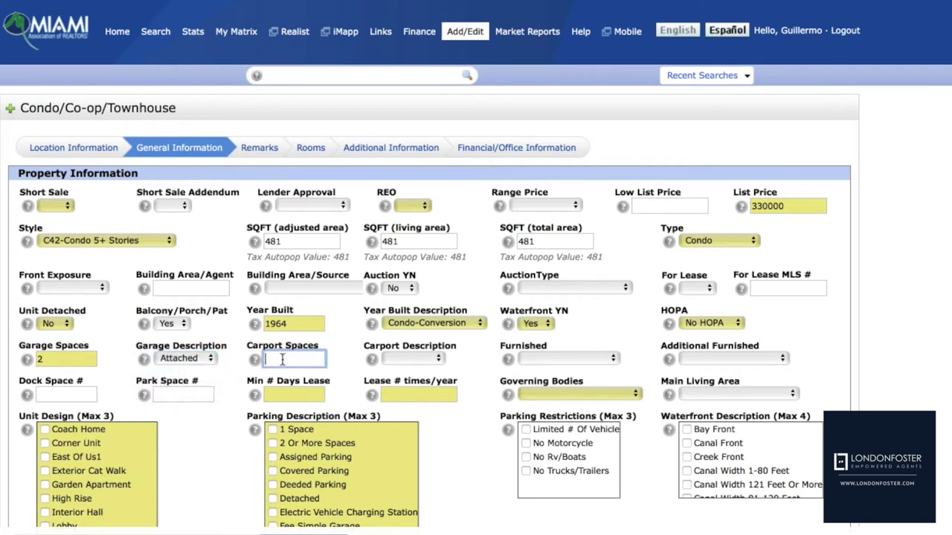
{"action": "left_click", "coordinate": [540, 360]}
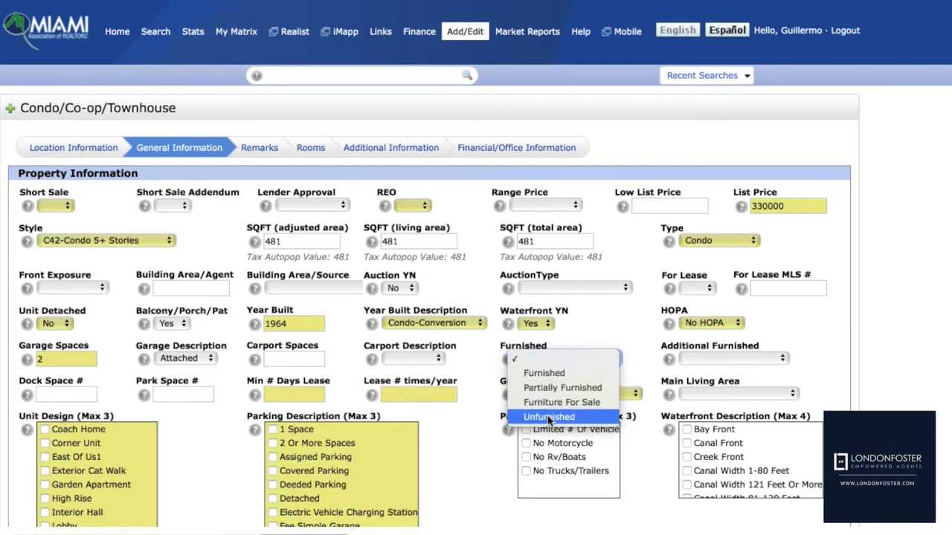
{"action": "left_click", "coordinate": [549, 418]}
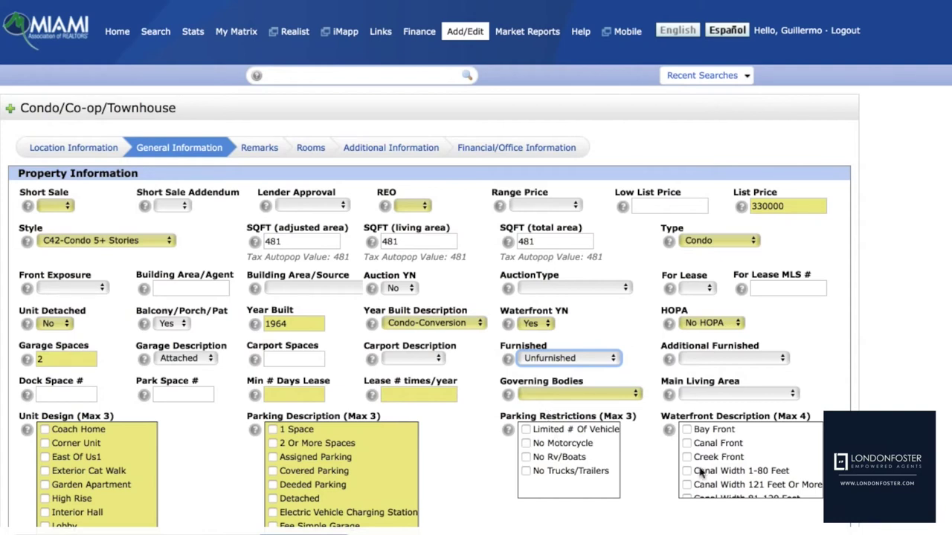
Leave Additional Furnished blank, then enter Min # Days Lease 180 and Lease # times/year 2
{"action": "left_click", "coordinate": [773, 362]}
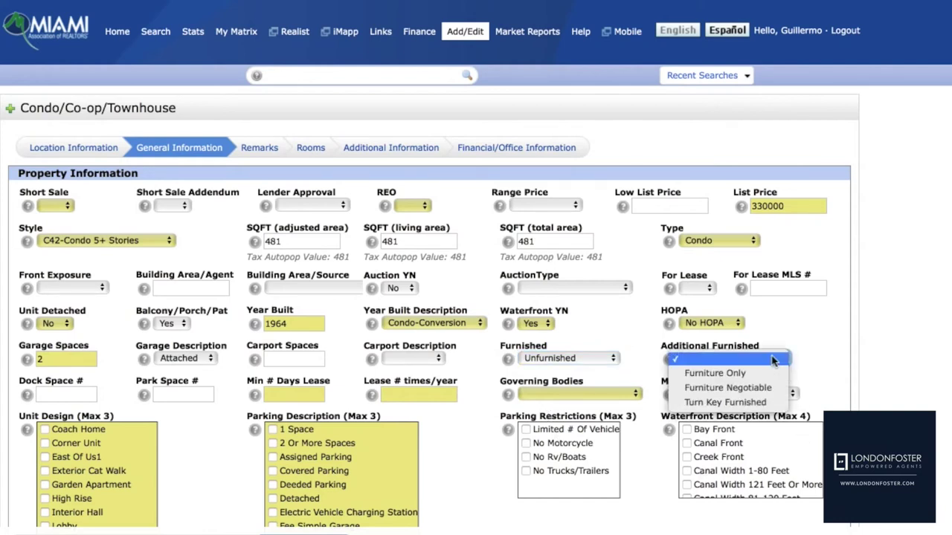
{"action": "left_click", "coordinate": [773, 359]}
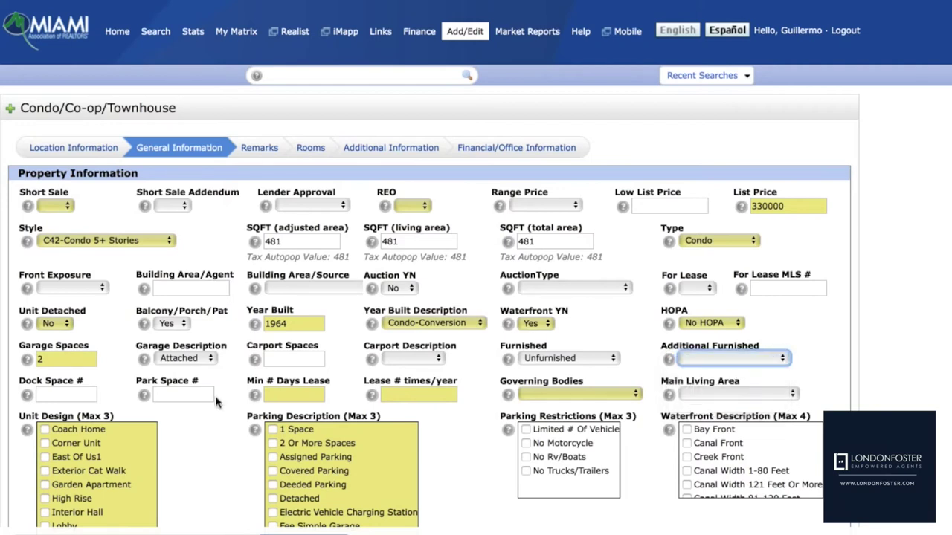
{"action": "left_click", "coordinate": [66, 395]}
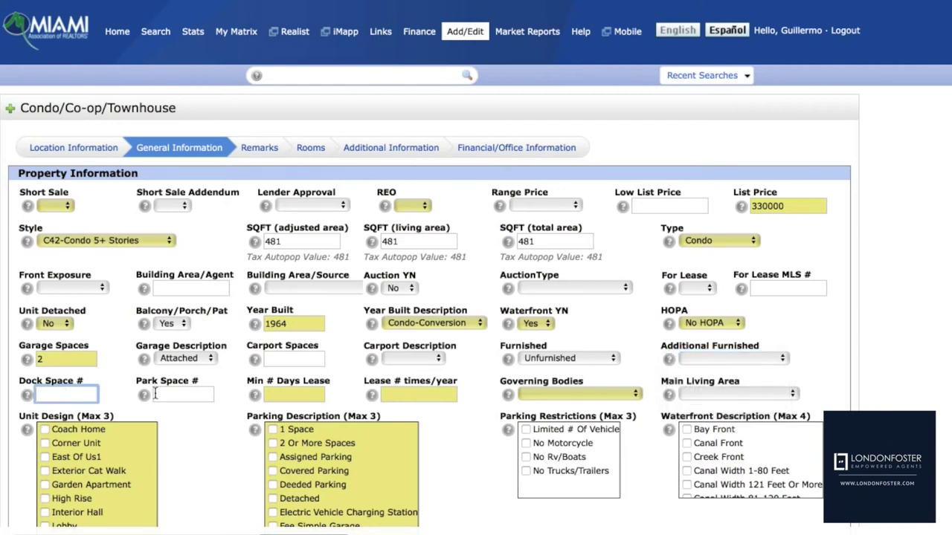
{"action": "left_click", "coordinate": [182, 395]}
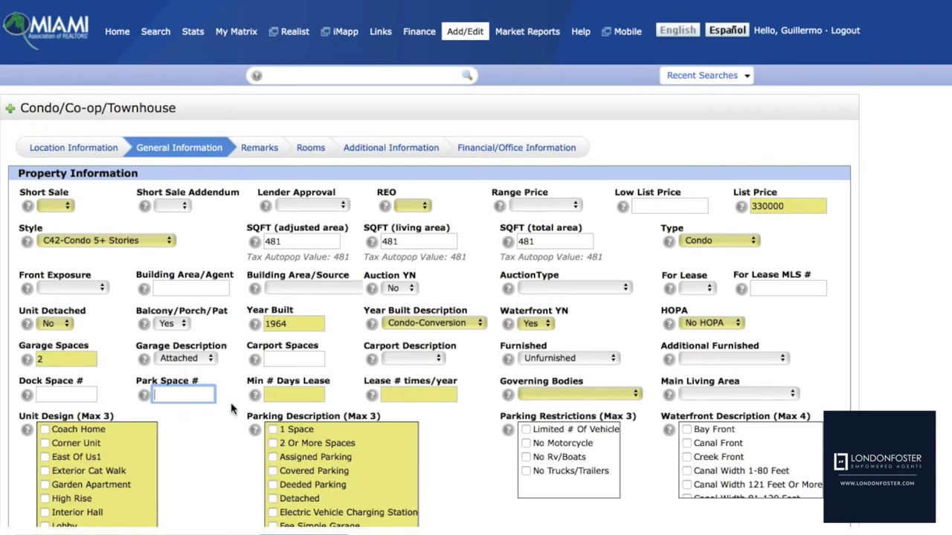
{"action": "left_click", "coordinate": [276, 395]}
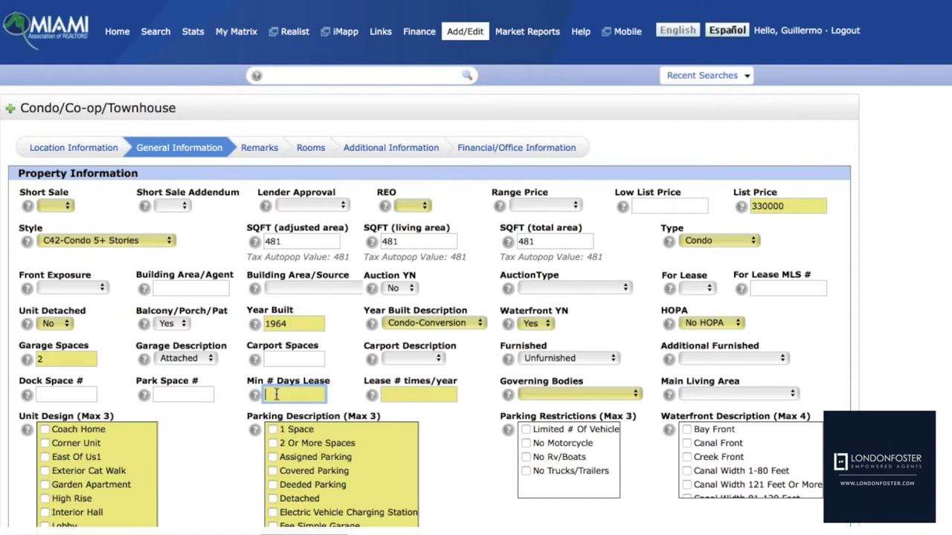
{"action": "type", "text": "180"}
{"action": "left_click", "coordinate": [418, 394]}
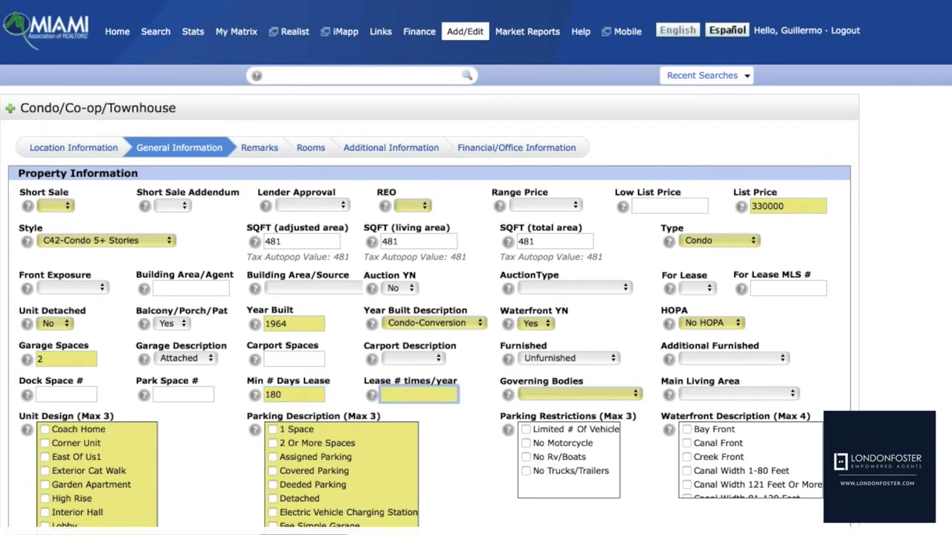
{"action": "type", "text": "2"}
{"action": "key", "text": "Tab"}
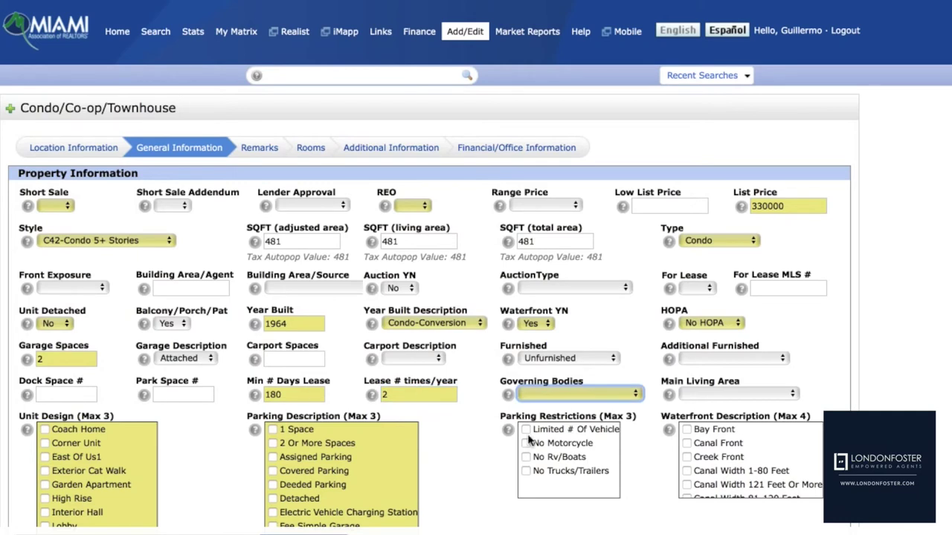
{"action": "left_click", "coordinate": [563, 393]}
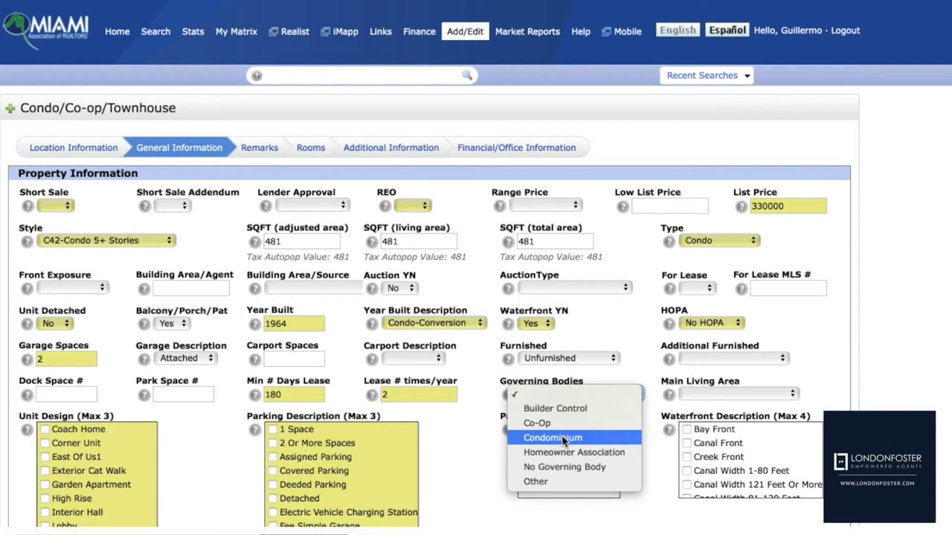
Choose Condominium for Governing Bodies and Entry Level for Main Living Area
{"action": "left_click", "coordinate": [561, 438]}
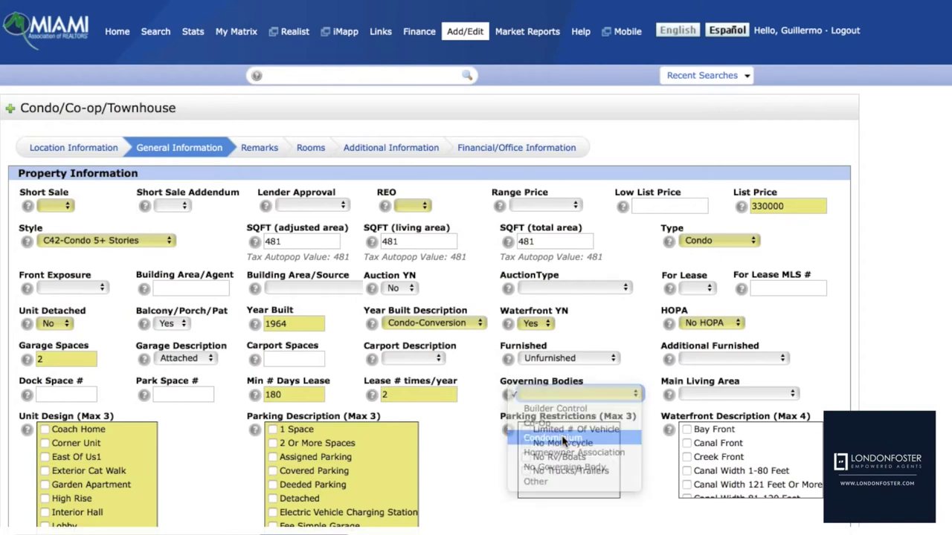
{"action": "left_click", "coordinate": [715, 394]}
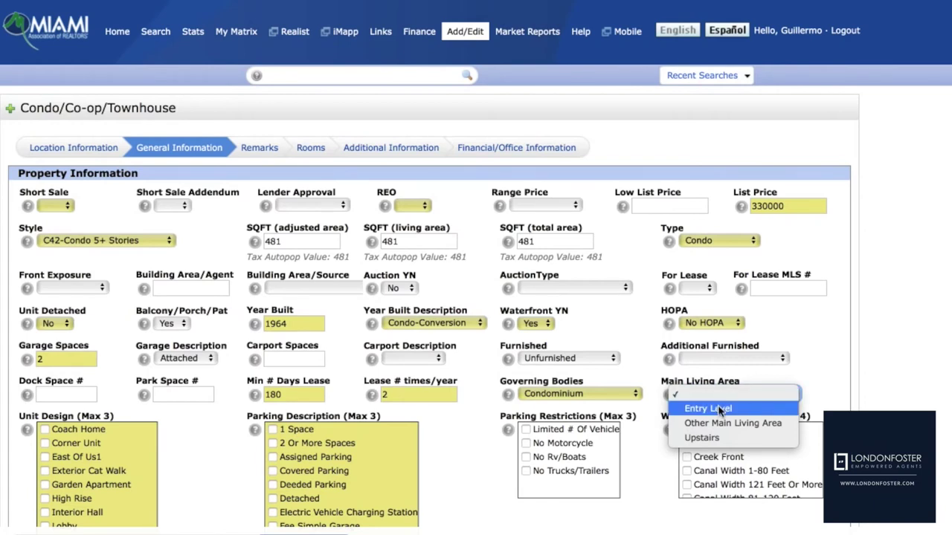
{"action": "left_click", "coordinate": [720, 410]}
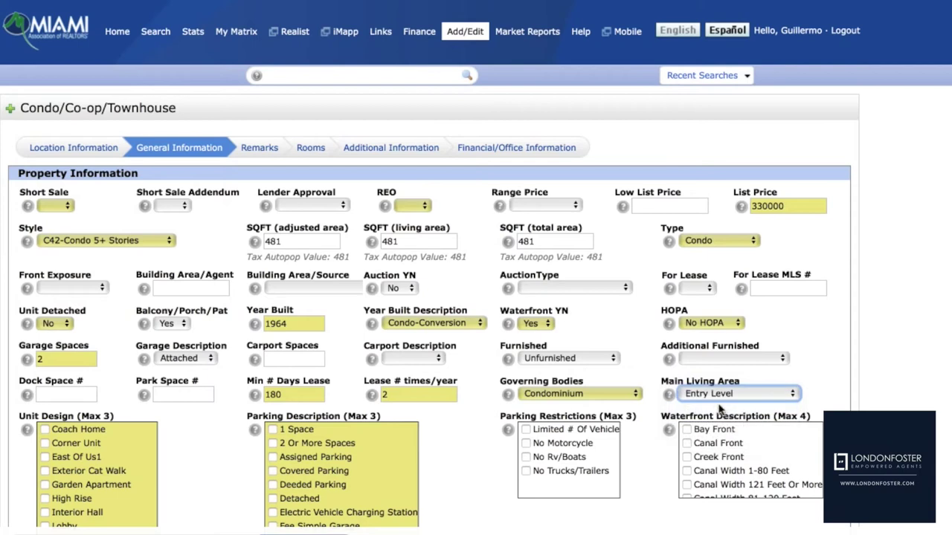
{"action": "left_click", "coordinate": [722, 397]}
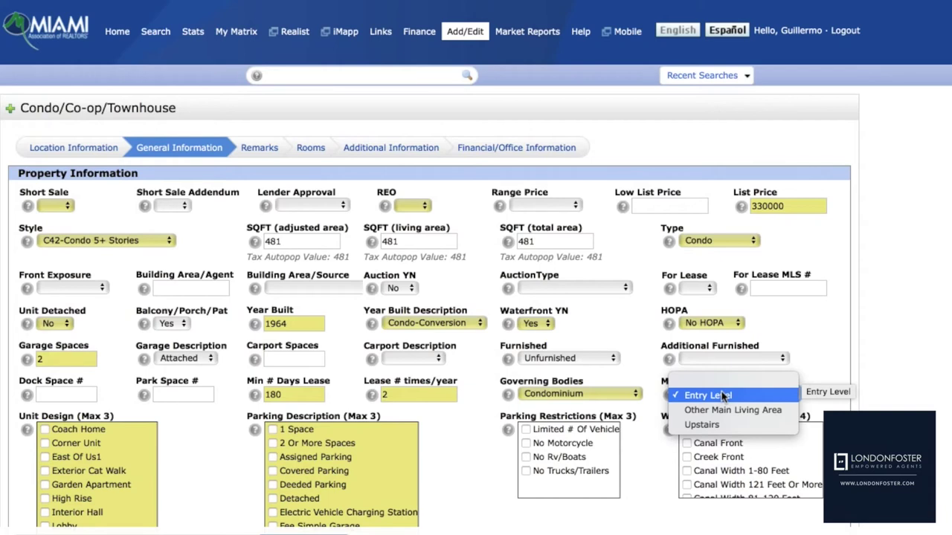
{"action": "left_click", "coordinate": [195, 449]}
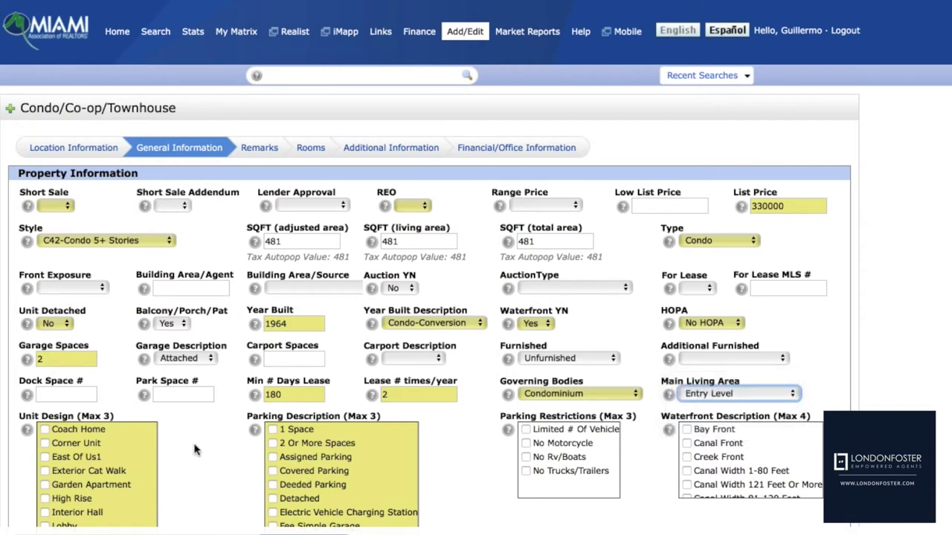
Tick East Of Us1, High Rise and Lobby under Unit Design
{"action": "scroll", "coordinate": [195, 450], "scroll_direction": "down", "scroll_amount": 2}
{"action": "scroll", "coordinate": [194, 450], "scroll_direction": "down", "scroll_amount": 5}
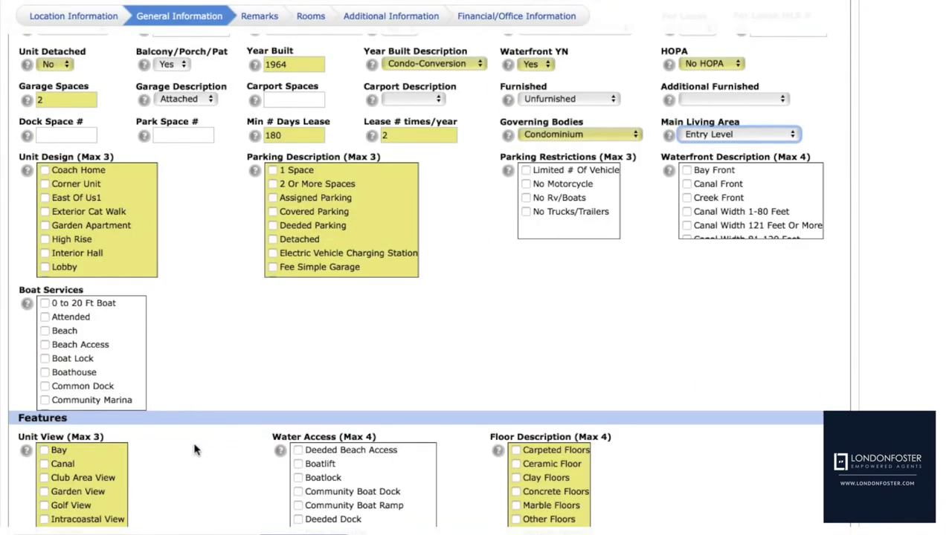
{"action": "left_click", "coordinate": [44, 198]}
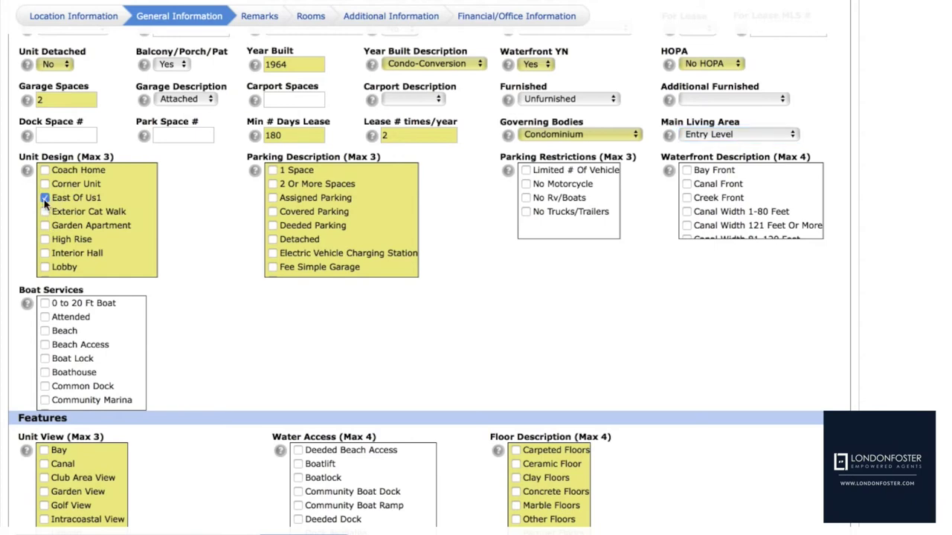
{"action": "left_click", "coordinate": [44, 239]}
{"action": "left_click", "coordinate": [45, 267]}
Check Valet Parking at the bottom of the Parking Description list
{"action": "scroll", "coordinate": [291, 239], "scroll_direction": "down", "scroll_amount": 3}
{"action": "scroll", "coordinate": [290, 239], "scroll_direction": "down", "scroll_amount": 1}
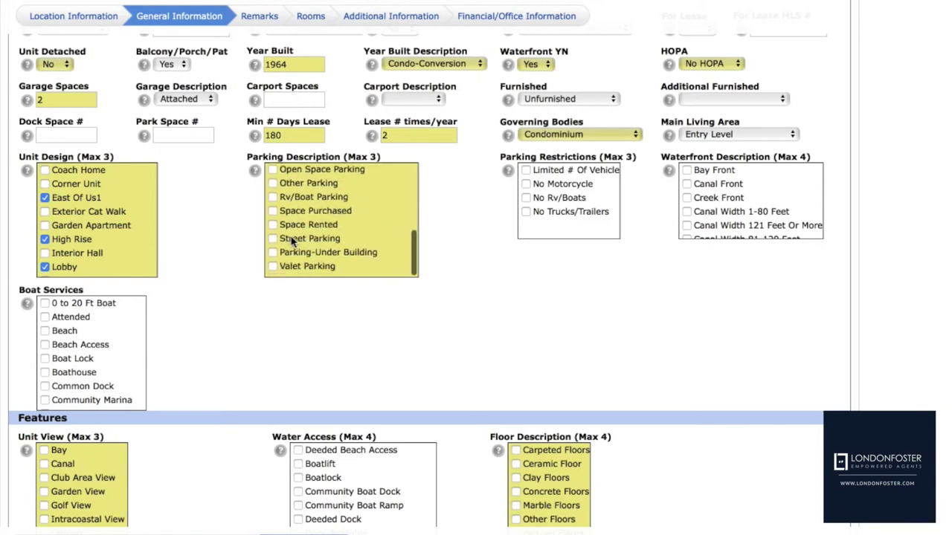
{"action": "left_click", "coordinate": [272, 270]}
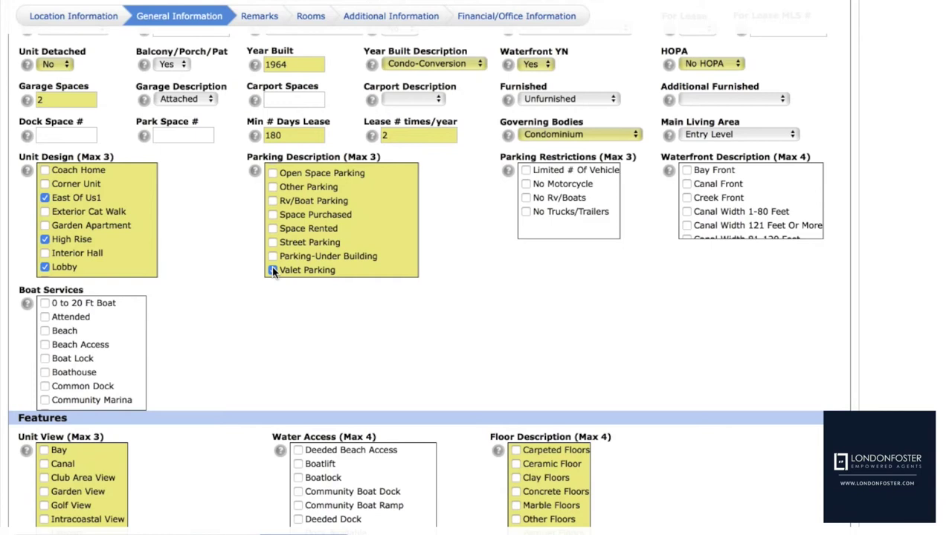
{"action": "left_click", "coordinate": [272, 270]}
Tick Ocean Front in the Waterfront Description list
{"action": "scroll", "coordinate": [729, 222], "scroll_direction": "down", "scroll_amount": 5}
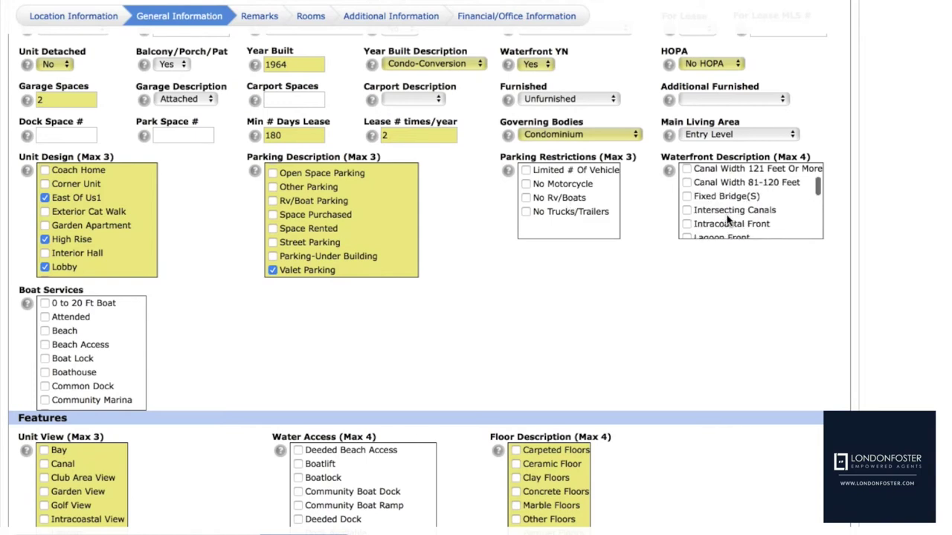
{"action": "left_click", "coordinate": [687, 223]}
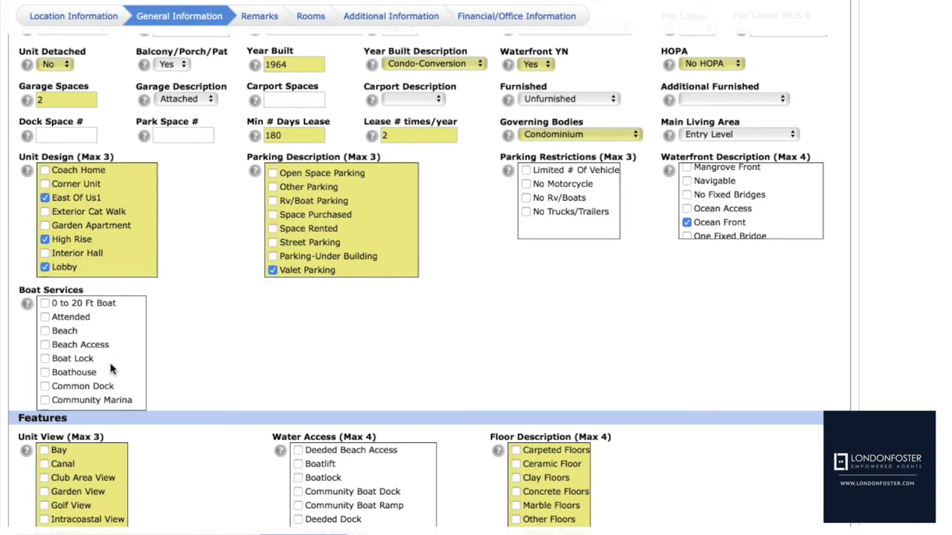
{"action": "scroll", "coordinate": [112, 368], "scroll_direction": "down", "scroll_amount": 5}
{"action": "scroll", "coordinate": [112, 368], "scroll_direction": "down", "scroll_amount": 8}
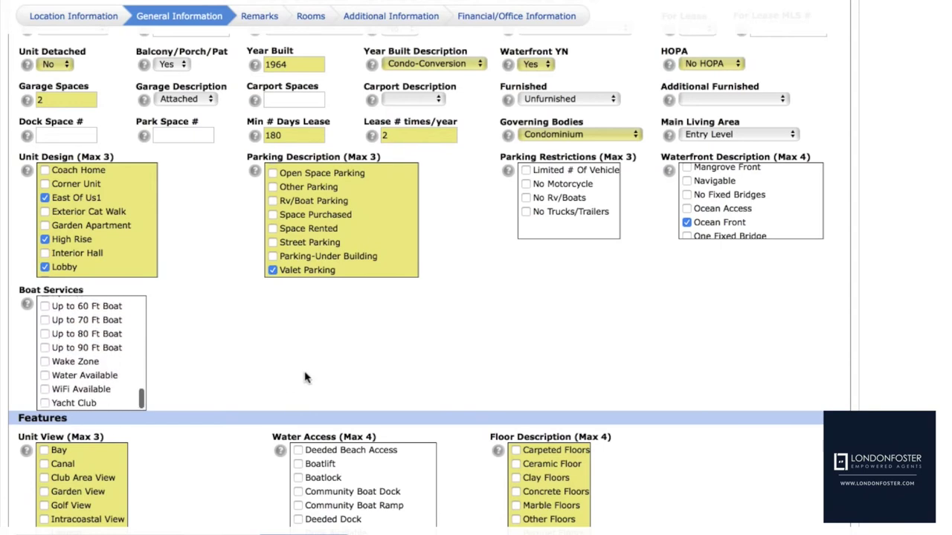
{"action": "scroll", "coordinate": [305, 378], "scroll_direction": "down", "scroll_amount": 3}
{"action": "scroll", "coordinate": [306, 377], "scroll_direction": "down", "scroll_amount": 1}
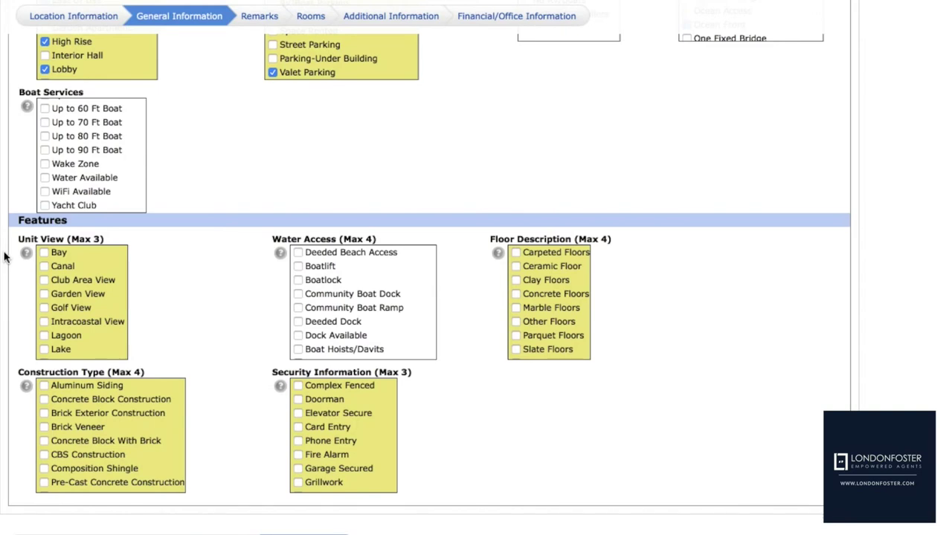
Check Direct Ocean under Unit View in the Features section
{"action": "scroll", "coordinate": [63, 309], "scroll_direction": "down", "scroll_amount": 5}
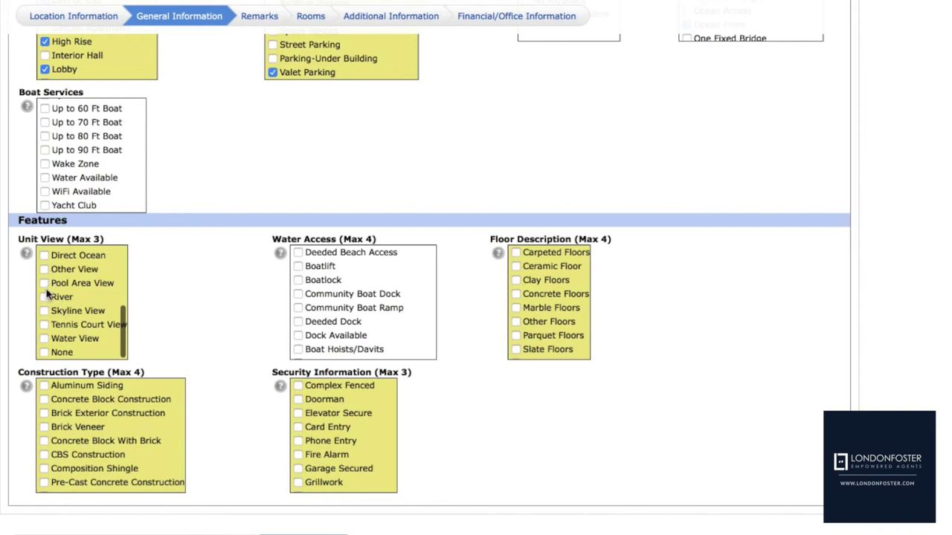
{"action": "scroll", "coordinate": [46, 291], "scroll_direction": "up", "scroll_amount": 5}
{"action": "scroll", "coordinate": [47, 294], "scroll_direction": "down", "scroll_amount": 1}
{"action": "scroll", "coordinate": [47, 294], "scroll_direction": "down", "scroll_amount": 3}
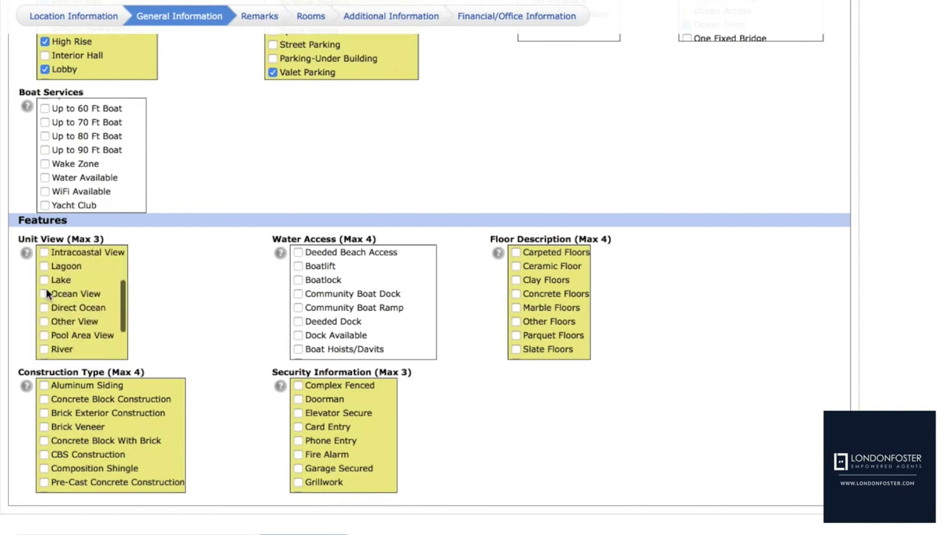
{"action": "left_click", "coordinate": [44, 298]}
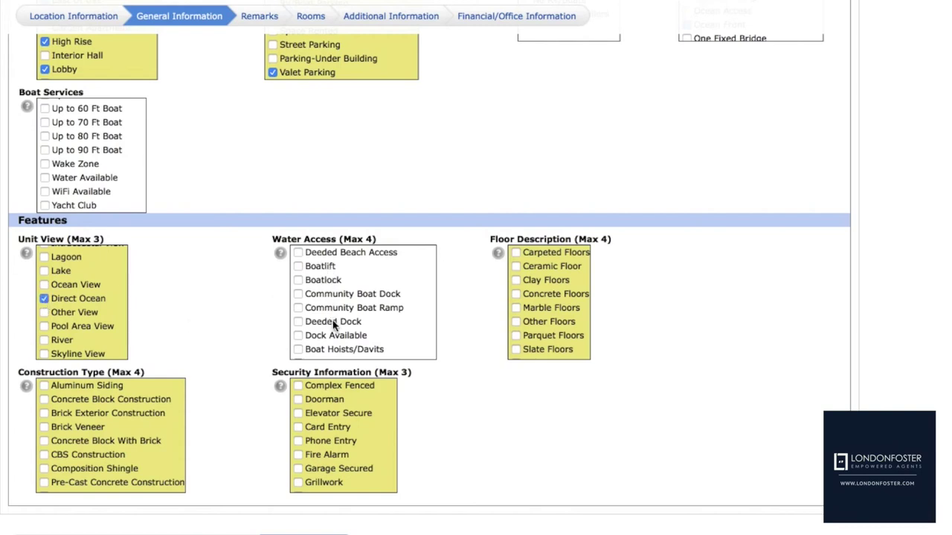
Check Tile Floors under Floor Description
{"action": "scroll", "coordinate": [333, 324], "scroll_direction": "down", "scroll_amount": 2}
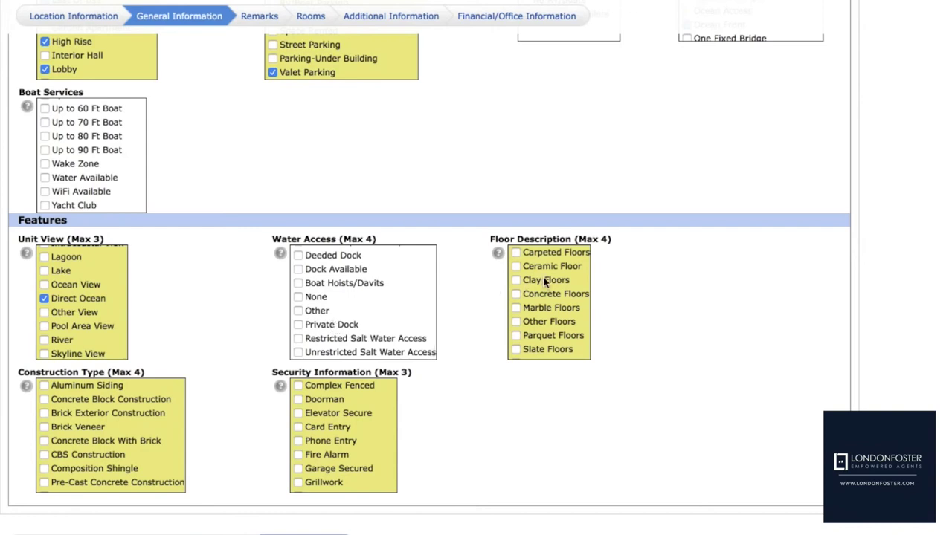
{"action": "scroll", "coordinate": [548, 337], "scroll_direction": "down", "scroll_amount": 2}
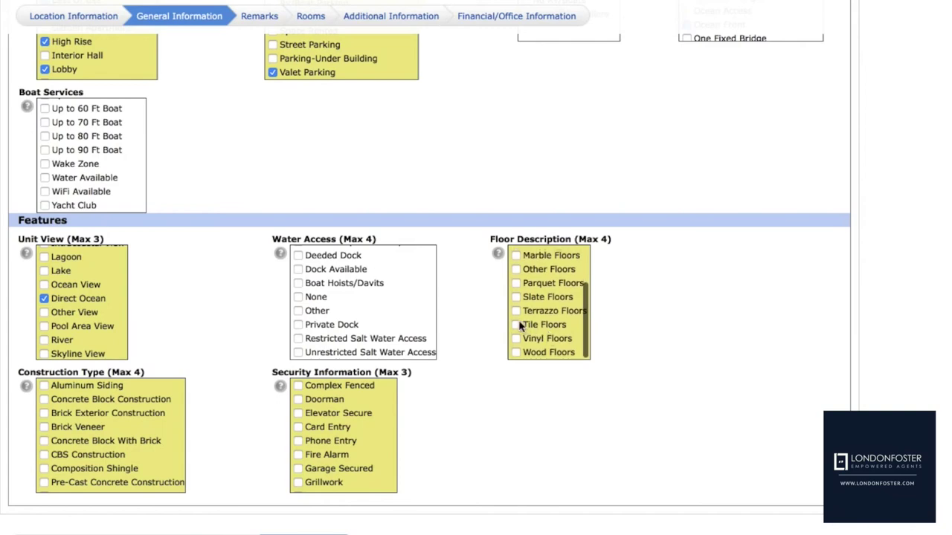
{"action": "left_click", "coordinate": [516, 325]}
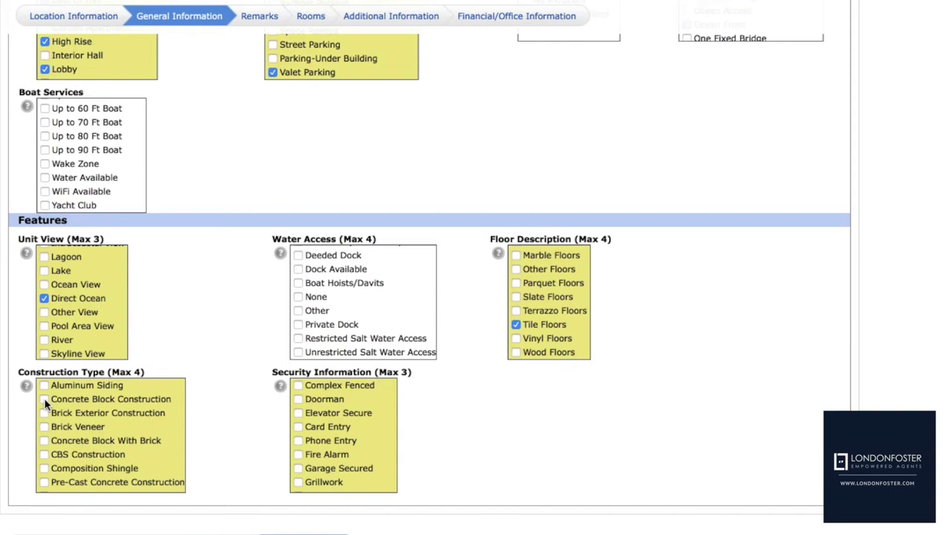
Mark Concrete Block Construction, and add Doorman and Garage Secured to Security Information
{"action": "left_click", "coordinate": [44, 400]}
{"action": "left_click", "coordinate": [298, 400]}
{"action": "left_click", "coordinate": [298, 469]}
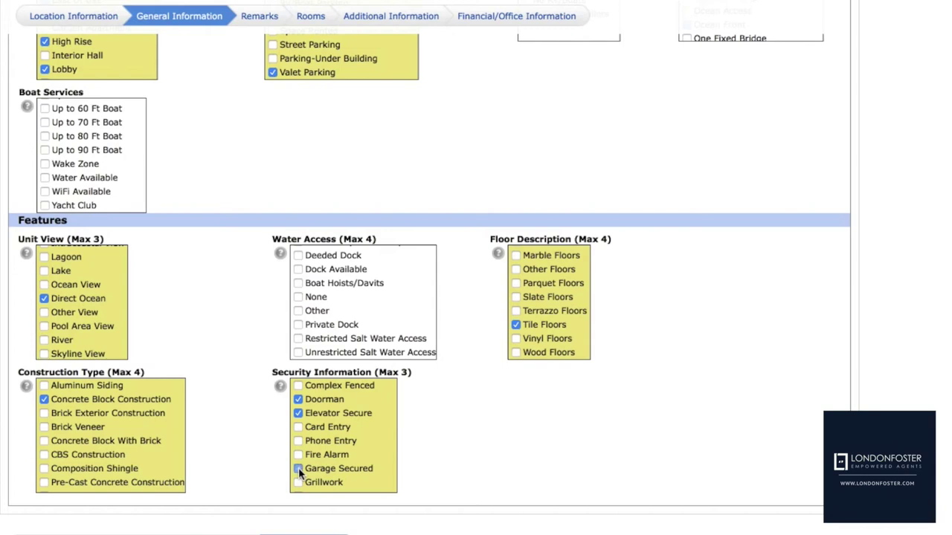
{"action": "scroll", "coordinate": [343, 456], "scroll_direction": "down", "scroll_amount": 3}
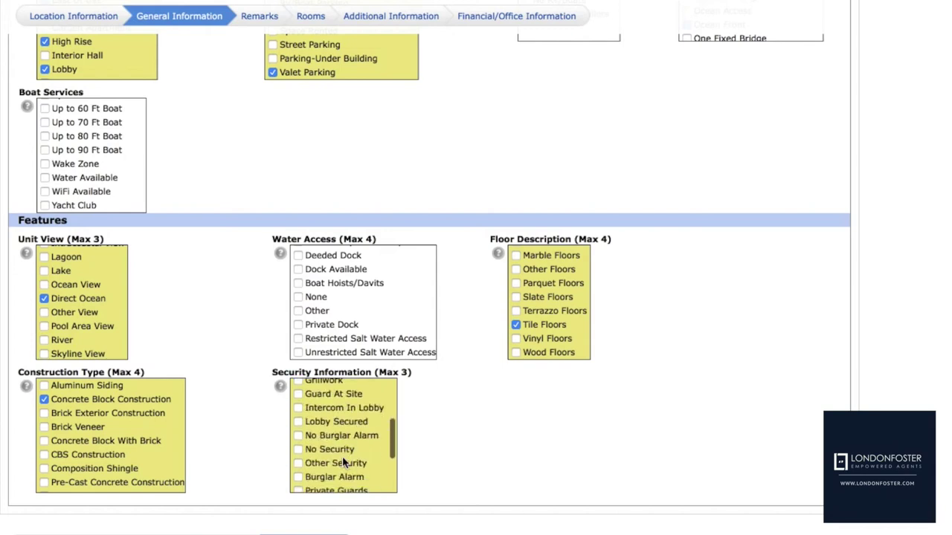
{"action": "scroll", "coordinate": [342, 455], "scroll_direction": "down", "scroll_amount": 4}
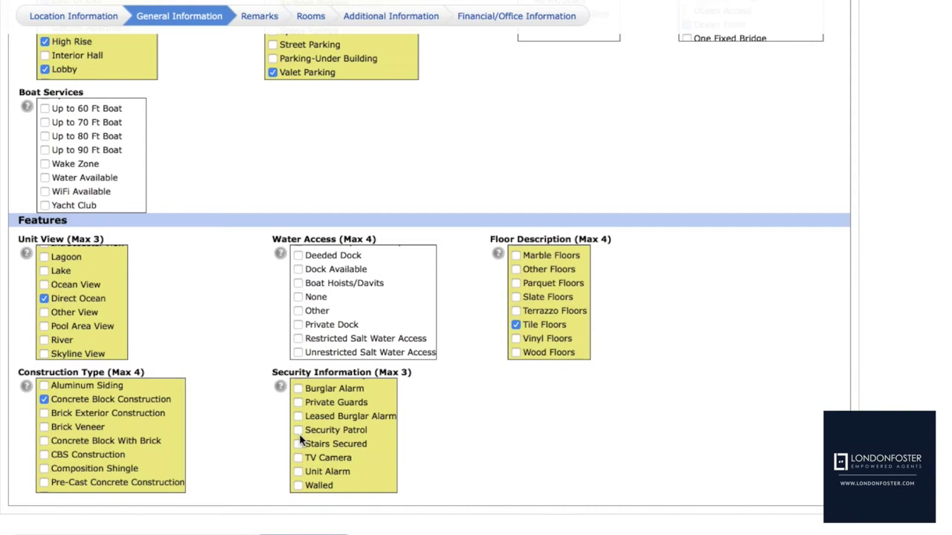
{"action": "scroll", "coordinate": [391, 339], "scroll_direction": "up", "scroll_amount": 5}
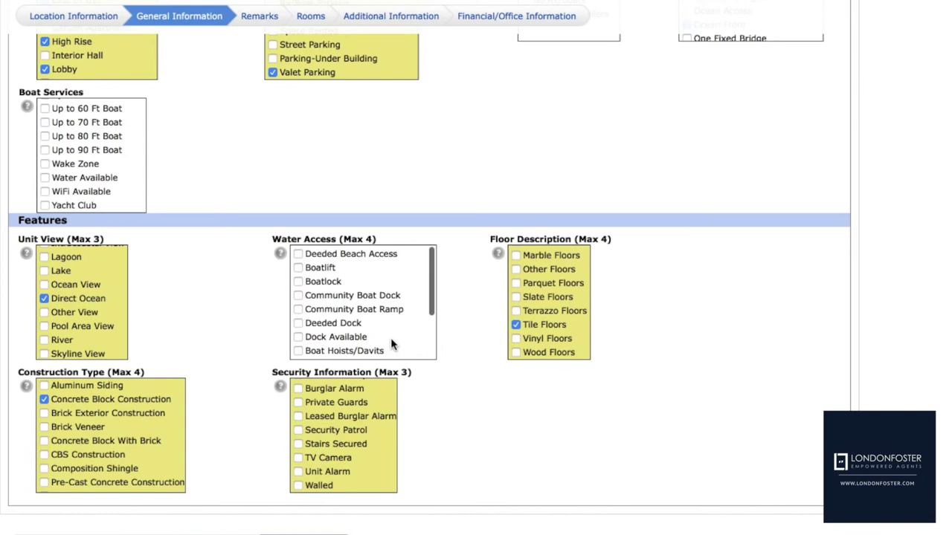
{"action": "scroll", "coordinate": [390, 340], "scroll_direction": "down", "scroll_amount": 3}
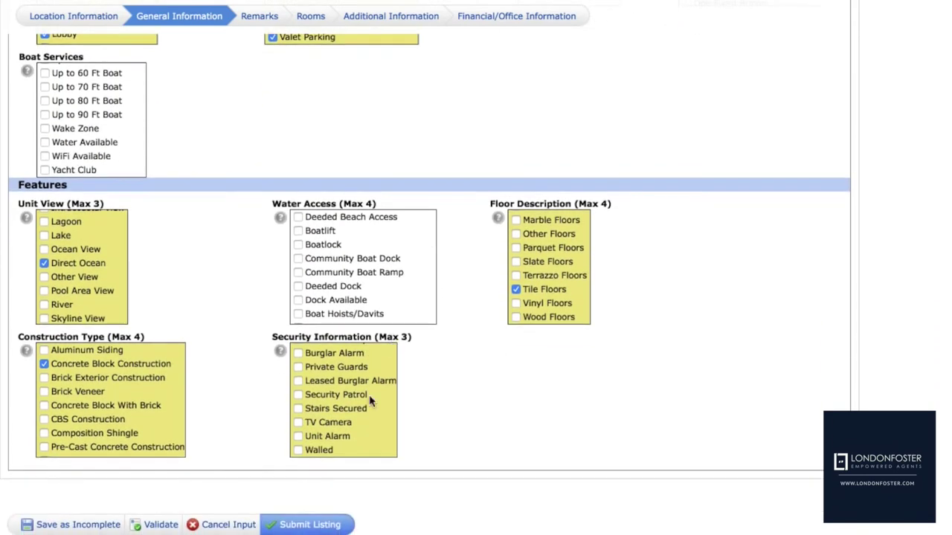
{"action": "scroll", "coordinate": [369, 400], "scroll_direction": "down", "scroll_amount": 1}
{"action": "scroll", "coordinate": [370, 402], "scroll_direction": "up", "scroll_amount": 8}
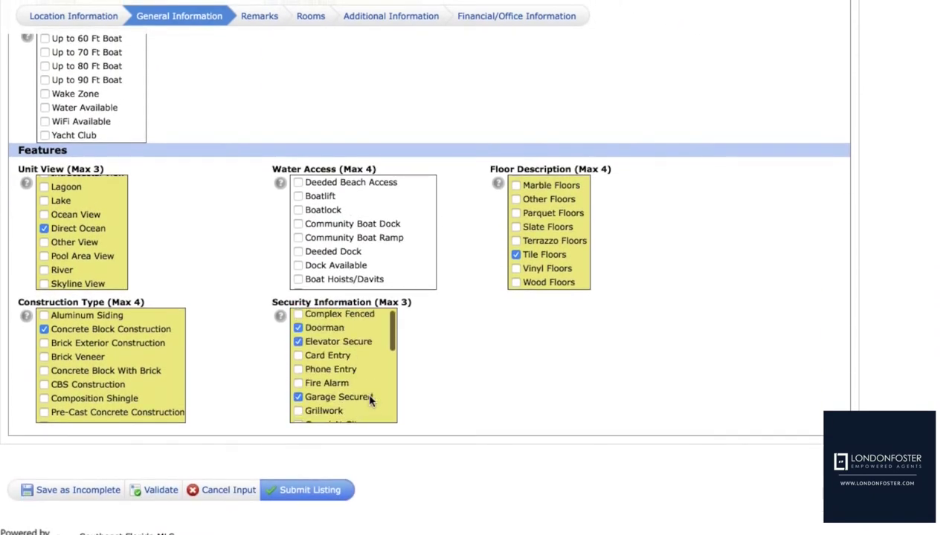
{"action": "scroll", "coordinate": [370, 402], "scroll_direction": "down", "scroll_amount": 3}
{"action": "scroll", "coordinate": [370, 401], "scroll_direction": "up", "scroll_amount": 3}
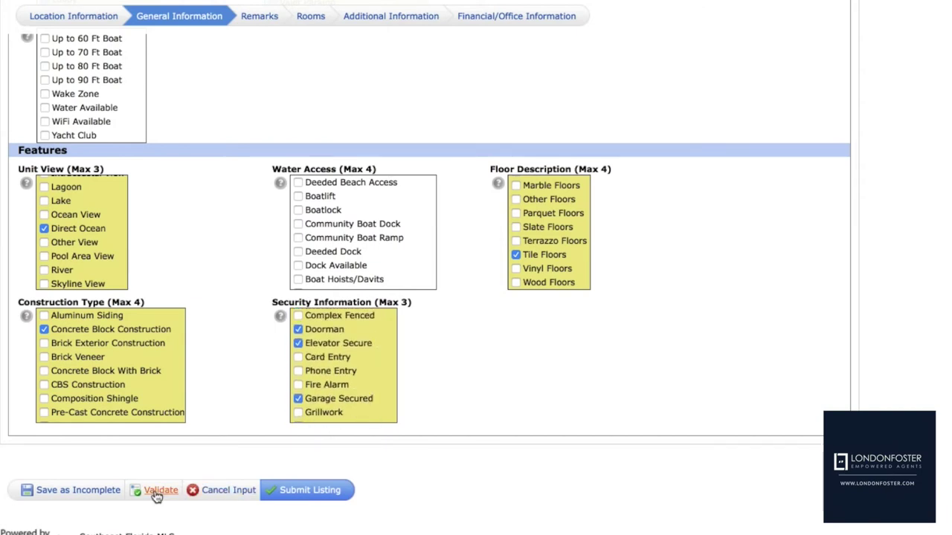
Validate the listing and set both Short Sale and REO to No
{"action": "left_click", "coordinate": [158, 491]}
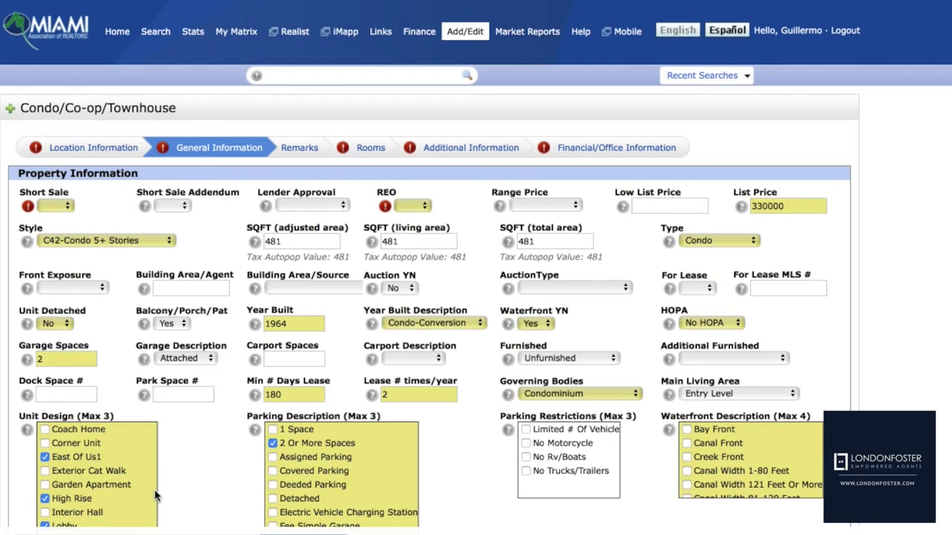
{"action": "left_click", "coordinate": [69, 208]}
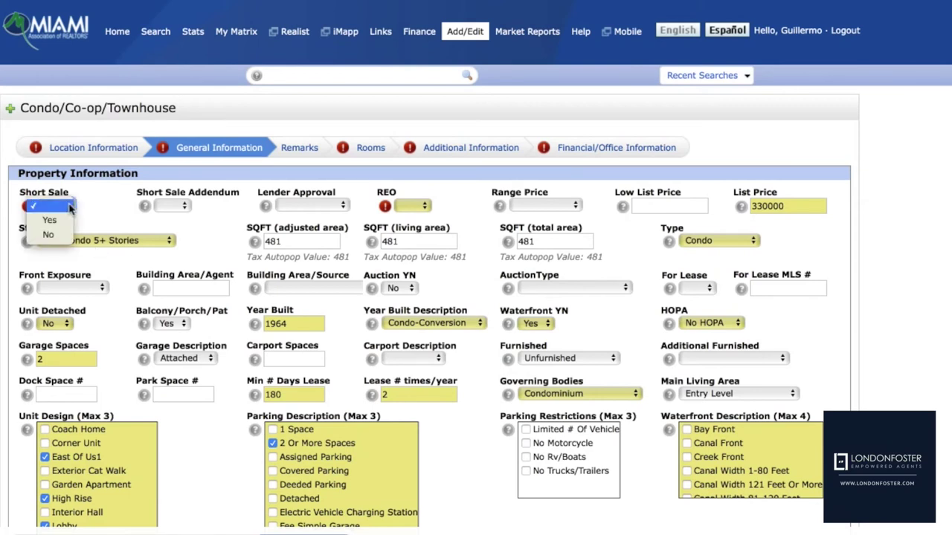
{"action": "left_click", "coordinate": [70, 207]}
{"action": "left_click", "coordinate": [69, 207]}
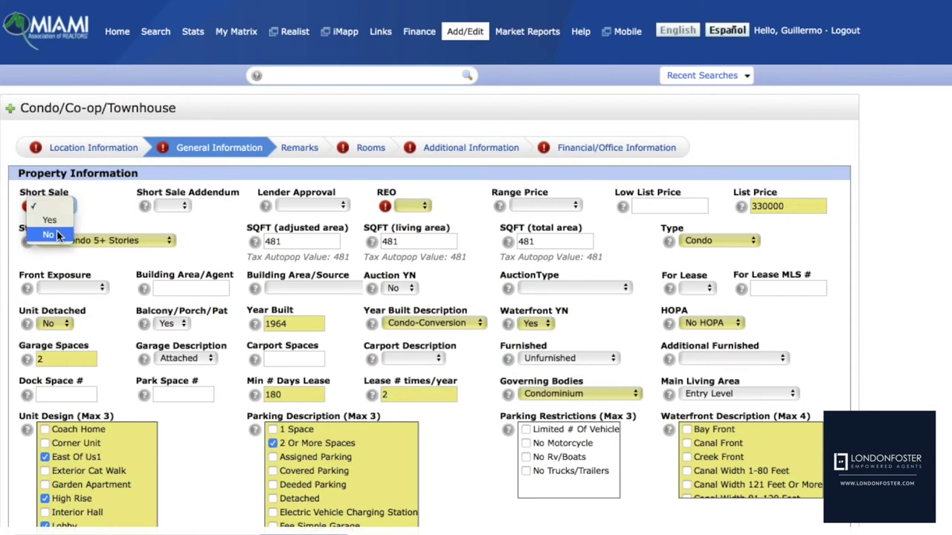
{"action": "left_click", "coordinate": [58, 237]}
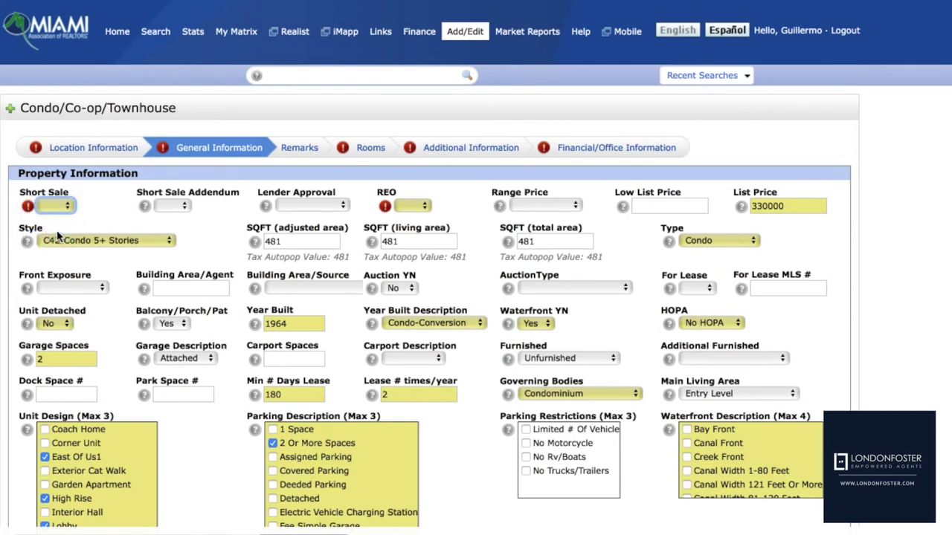
{"action": "left_click", "coordinate": [427, 206]}
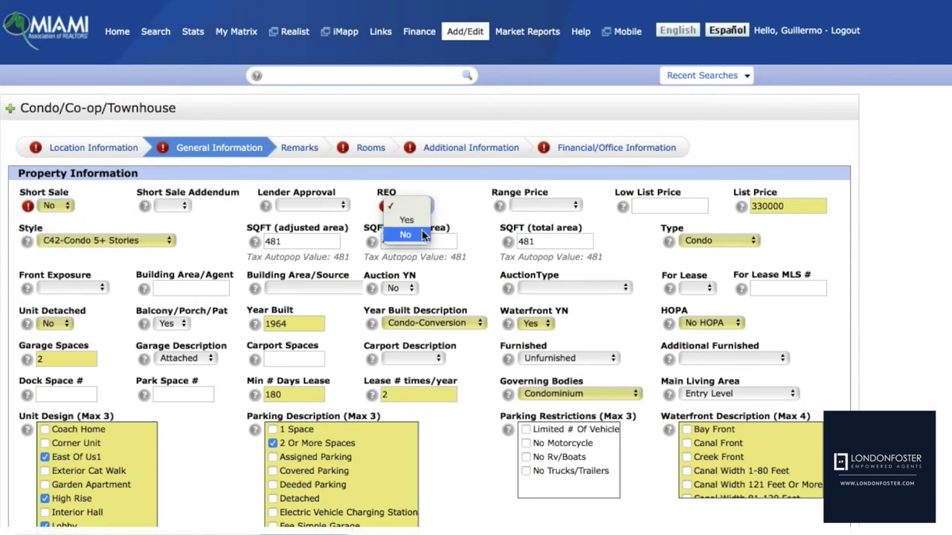
{"action": "left_click", "coordinate": [405, 235]}
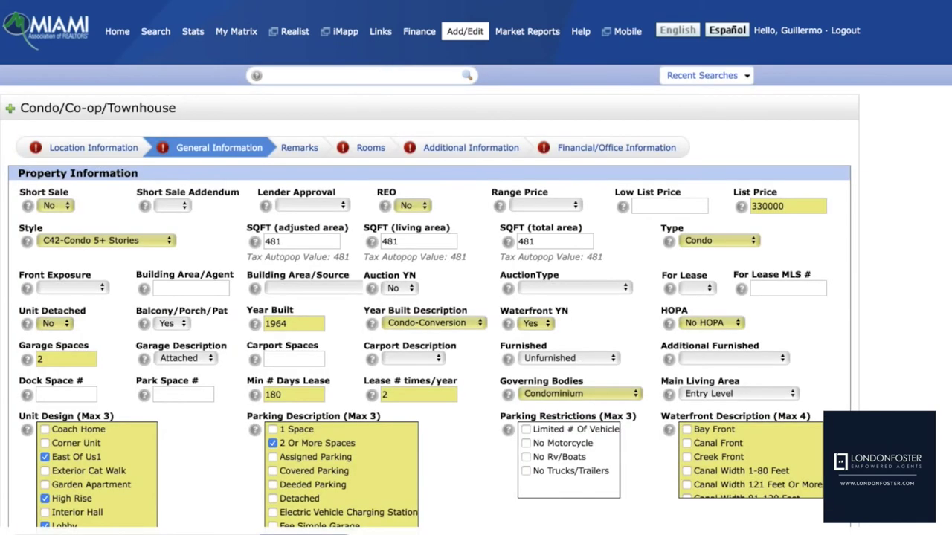
Check Deeded Beach Access under Water Access
{"action": "scroll", "coordinate": [475, 297], "scroll_direction": "down", "scroll_amount": 3}
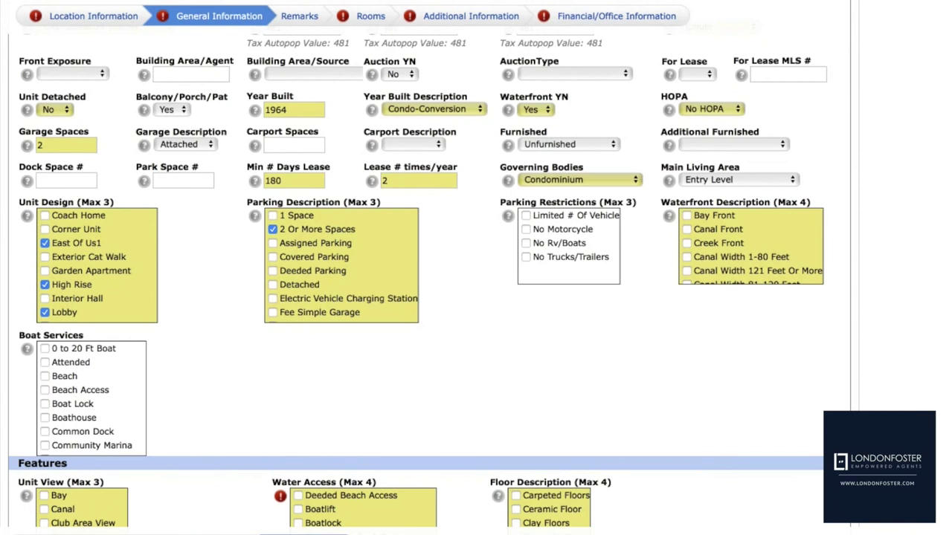
{"action": "scroll", "coordinate": [476, 298], "scroll_direction": "down", "scroll_amount": 3}
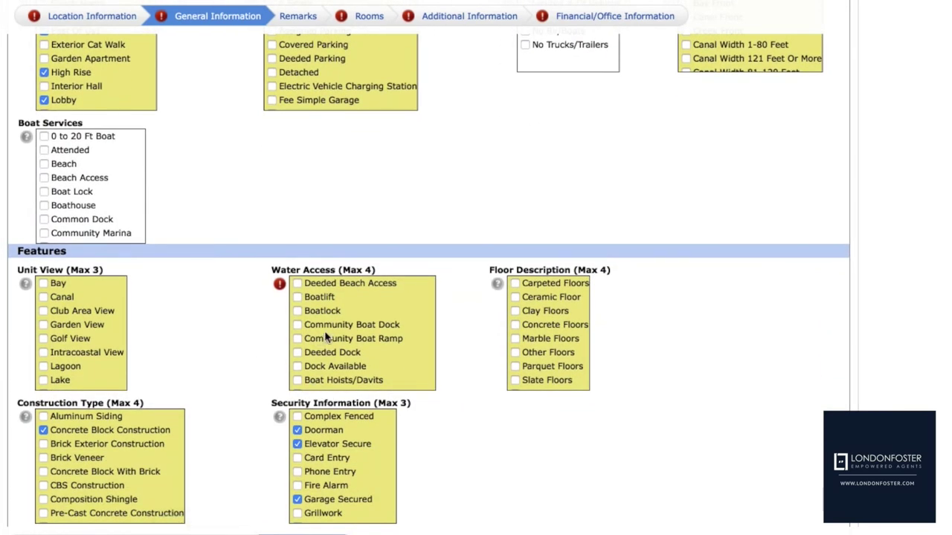
{"action": "scroll", "coordinate": [324, 335], "scroll_direction": "down", "scroll_amount": 1}
{"action": "scroll", "coordinate": [325, 335], "scroll_direction": "up", "scroll_amount": 1}
{"action": "left_click", "coordinate": [298, 285]}
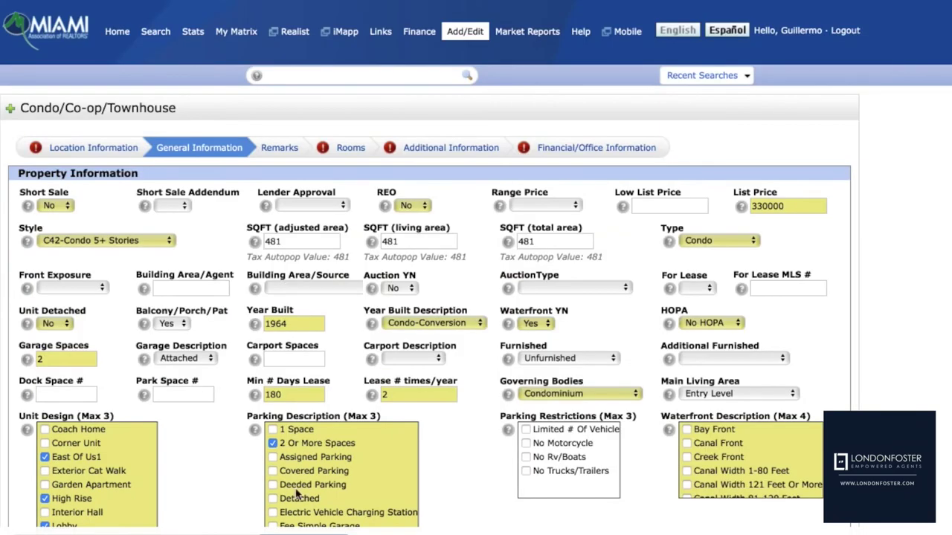
{"action": "scroll", "coordinate": [313, 459], "scroll_direction": "down", "scroll_amount": 3}
{"action": "scroll", "coordinate": [314, 460], "scroll_direction": "down", "scroll_amount": 2}
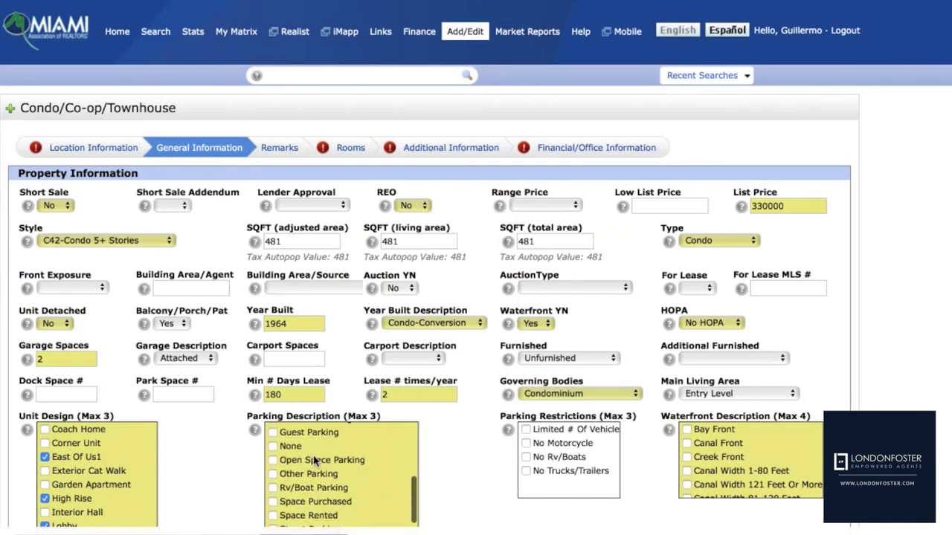
{"action": "scroll", "coordinate": [449, 459], "scroll_direction": "down", "scroll_amount": 5}
{"action": "scroll", "coordinate": [450, 459], "scroll_direction": "down", "scroll_amount": 10}
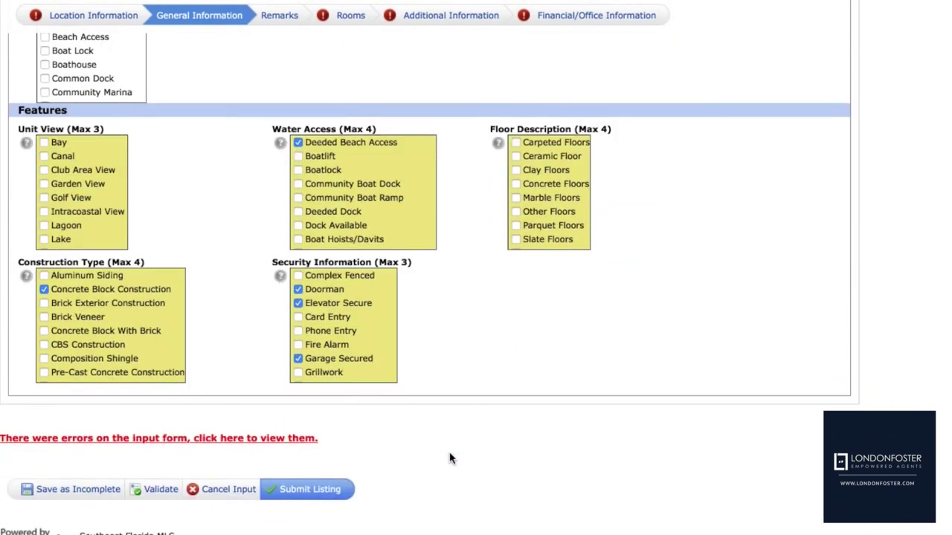
{"action": "scroll", "coordinate": [449, 459], "scroll_direction": "up", "scroll_amount": 15}
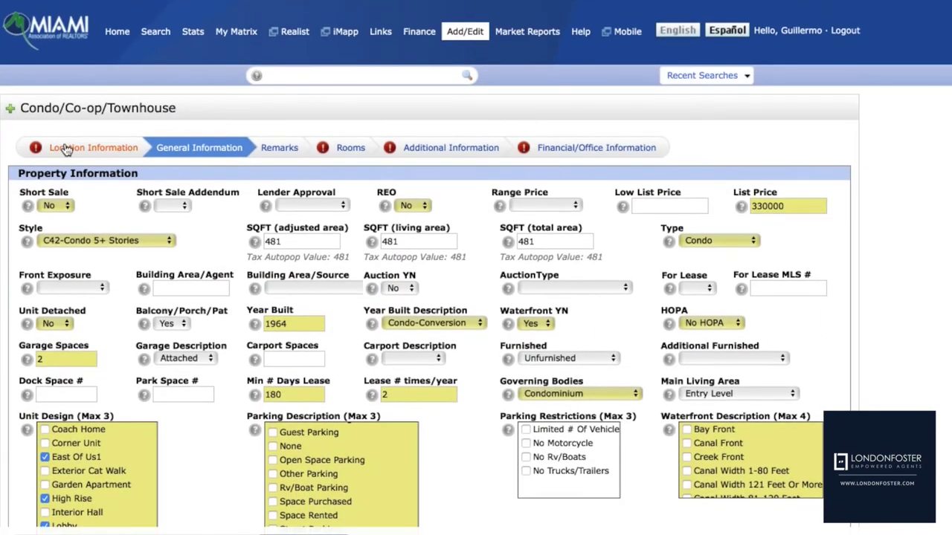
In Location Information, set Area 22 and Complex Name 'HARBOR HOUSE', then go to Remarks
{"action": "left_click", "coordinate": [65, 149]}
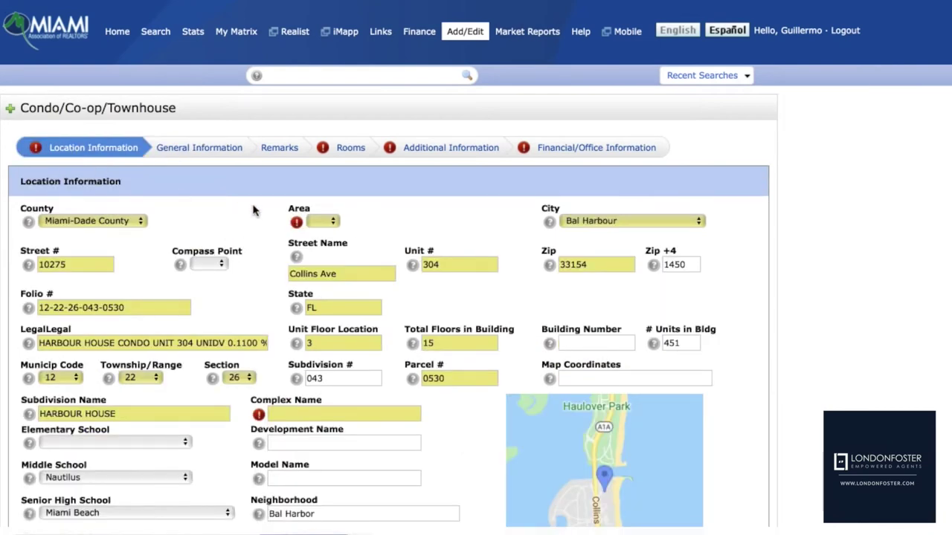
{"action": "left_click", "coordinate": [318, 220]}
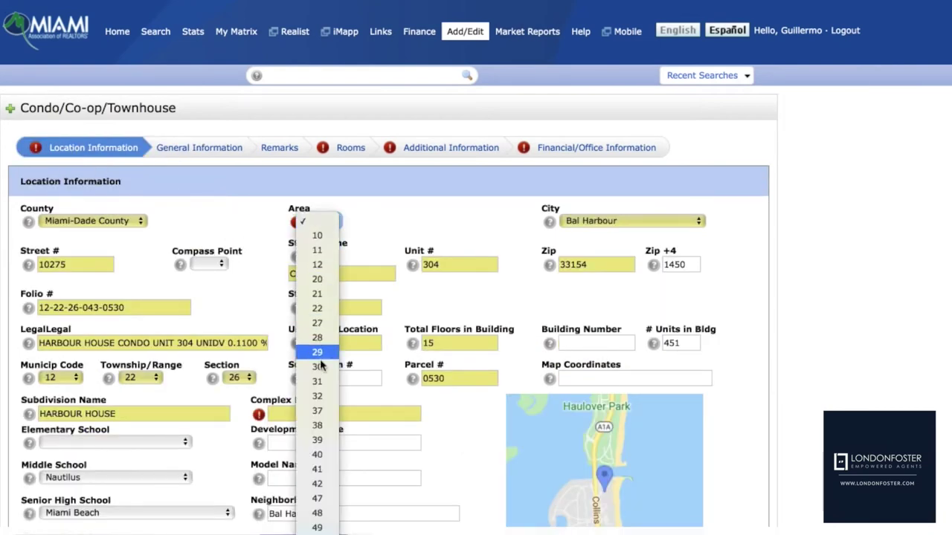
{"action": "left_click", "coordinate": [317, 309]}
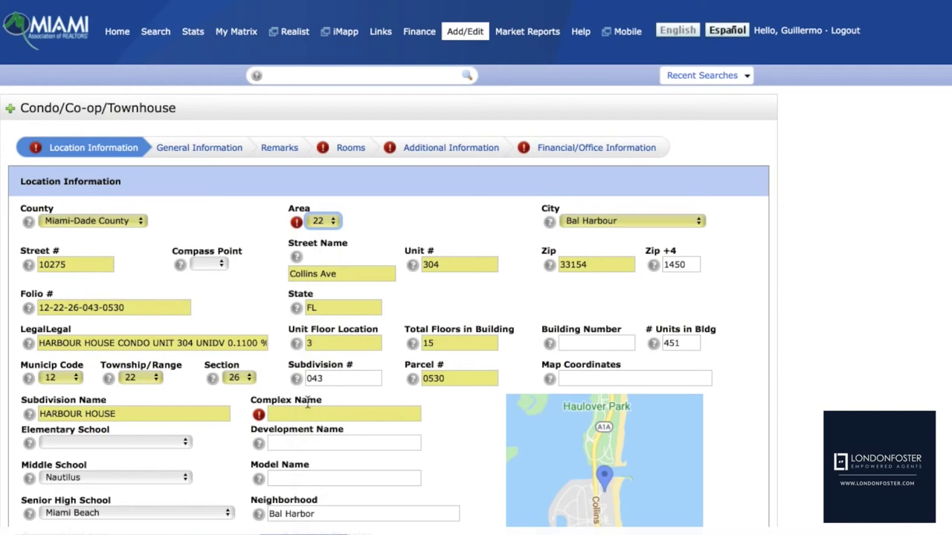
{"action": "left_click", "coordinate": [304, 414]}
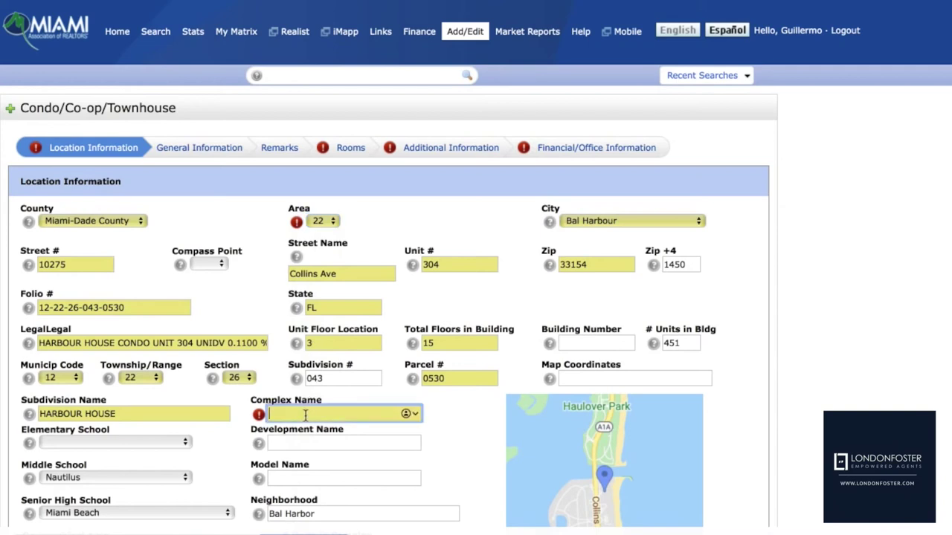
{"action": "type", "text": "HARBOR HOUSE"}
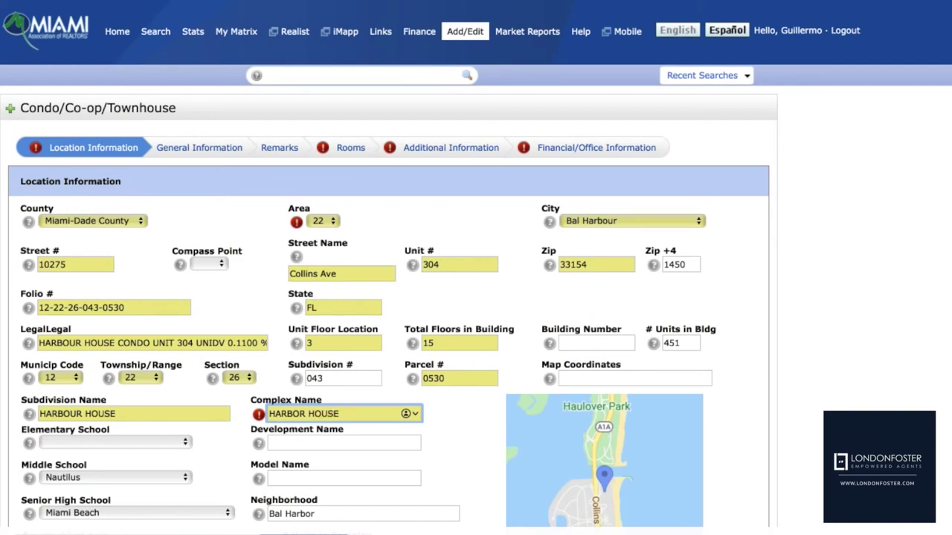
{"action": "key", "text": "Tab"}
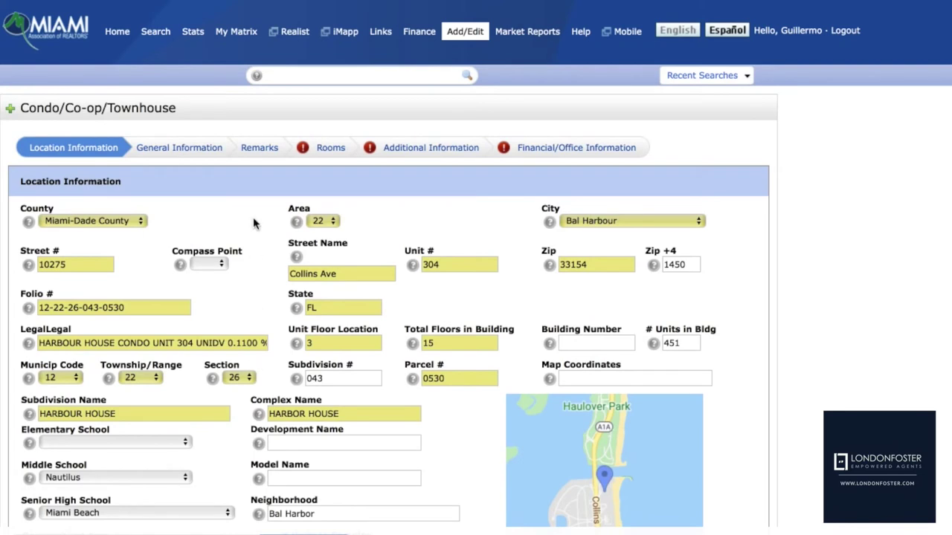
{"action": "left_click", "coordinate": [256, 151]}
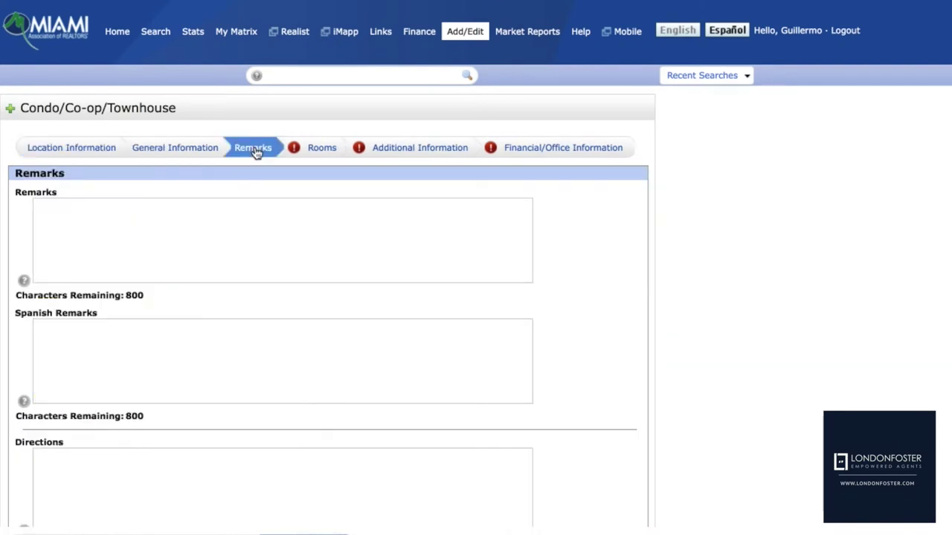
Switch the listing form to the Rooms section
{"action": "left_click", "coordinate": [315, 152]}
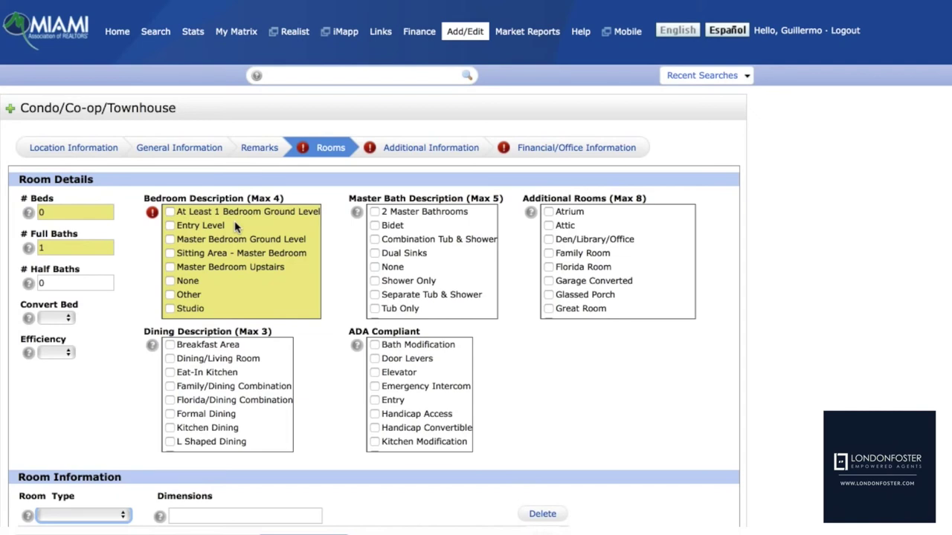
Check Entry Level and Studio for Bedroom Description and Combination Tub & Shower for Master Bath
{"action": "left_click", "coordinate": [170, 225]}
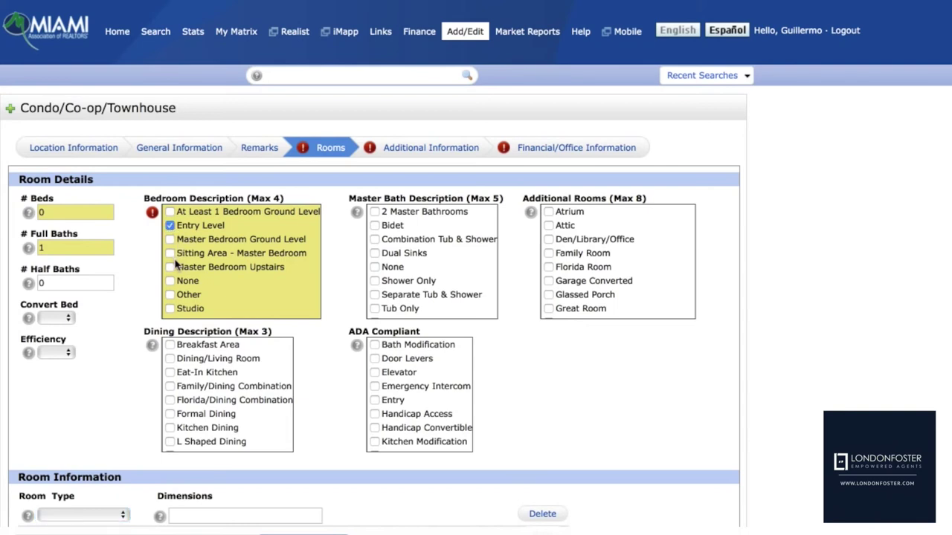
{"action": "left_click", "coordinate": [169, 309]}
{"action": "scroll", "coordinate": [255, 297], "scroll_direction": "up", "scroll_amount": 2}
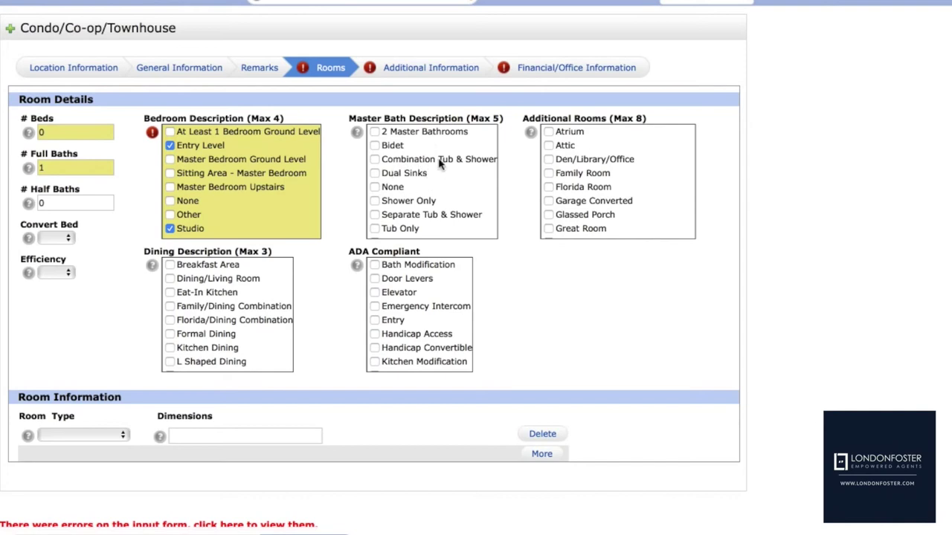
{"action": "left_click", "coordinate": [375, 159]}
{"action": "scroll", "coordinate": [419, 212], "scroll_direction": "down", "scroll_amount": 1}
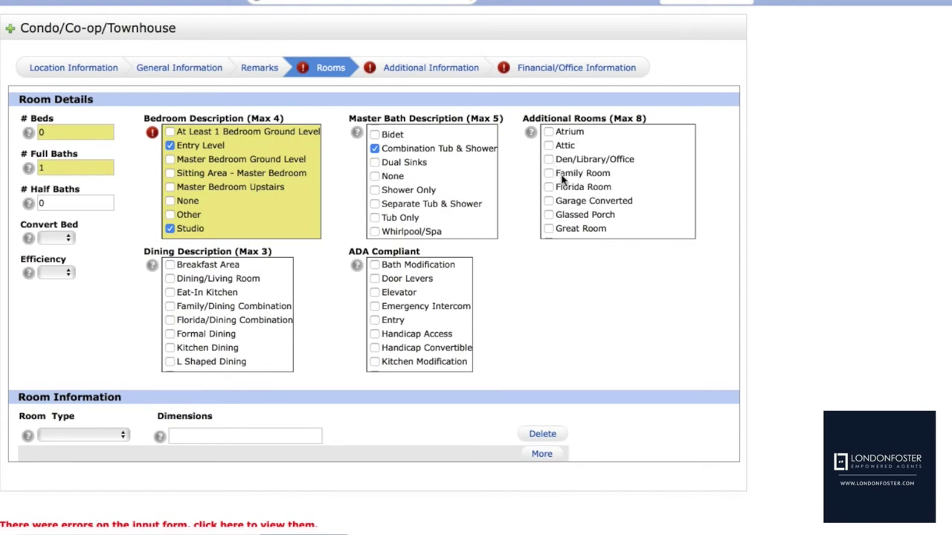
{"action": "scroll", "coordinate": [582, 227], "scroll_direction": "down", "scroll_amount": 6}
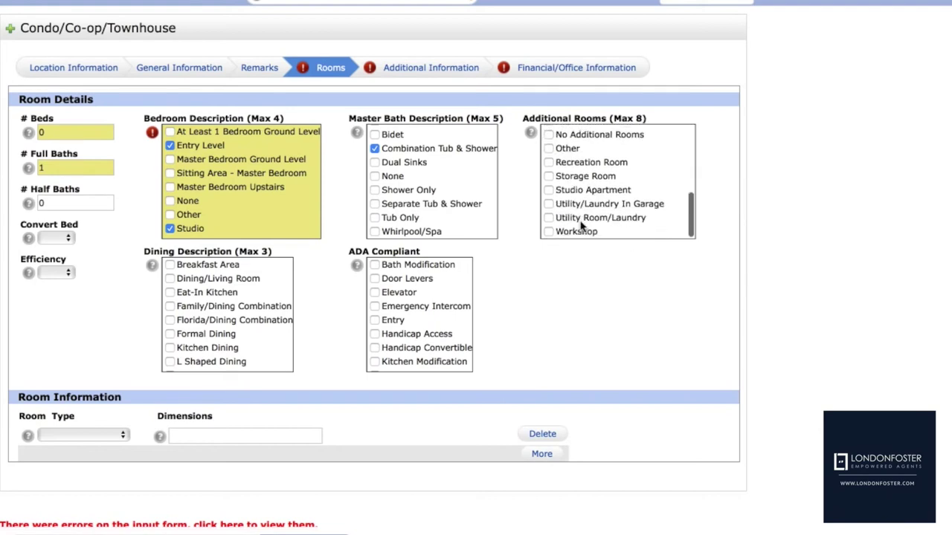
{"action": "scroll", "coordinate": [582, 227], "scroll_direction": "down", "scroll_amount": 2}
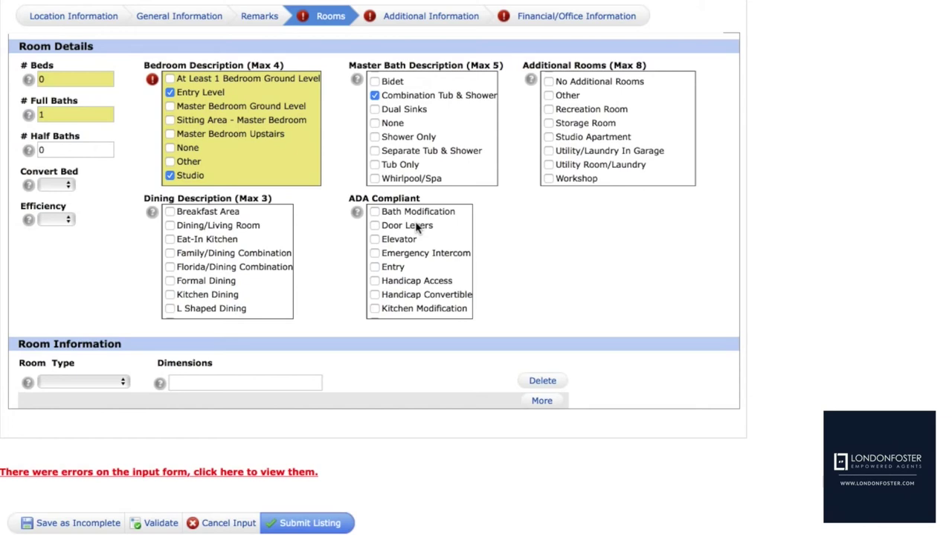
Set the first room to PatioBalcony measuring 8' X 5' 7" and add a second room row
{"action": "left_click", "coordinate": [123, 382]}
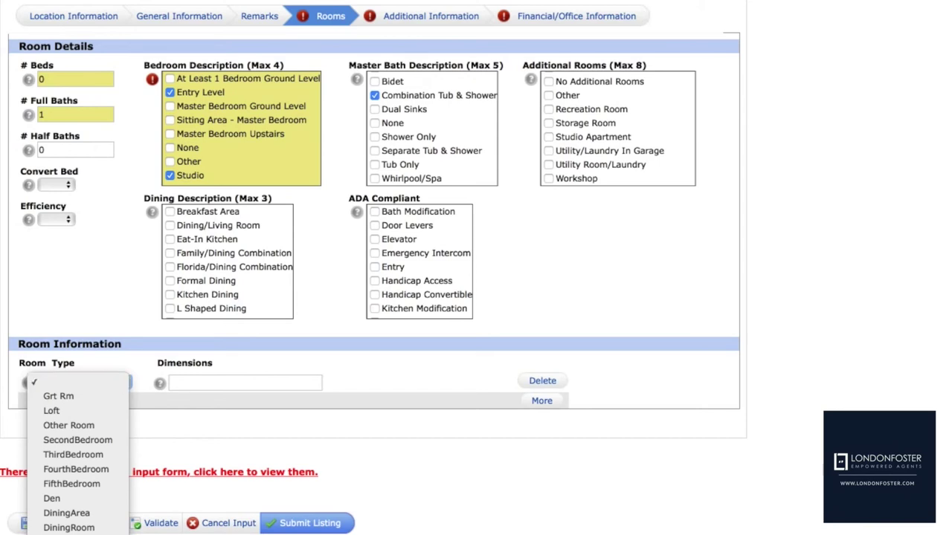
{"action": "key", "text": "Escape"}
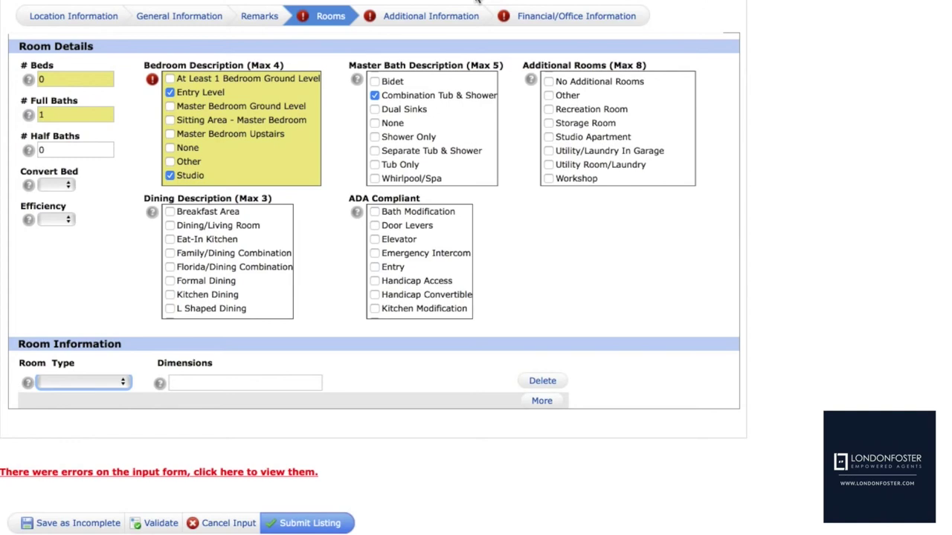
{"action": "left_click", "coordinate": [123, 384]}
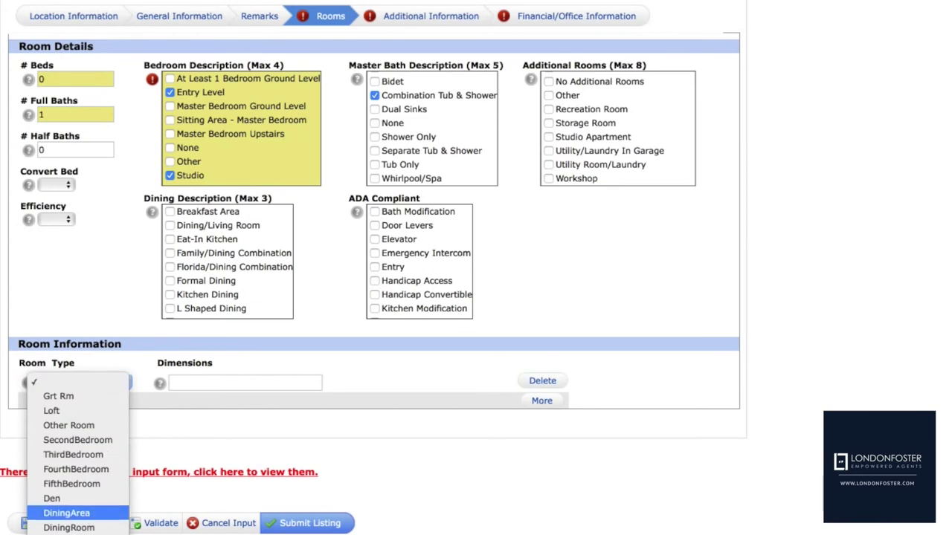
{"action": "scroll", "coordinate": [78, 446], "scroll_direction": "down", "scroll_amount": 3}
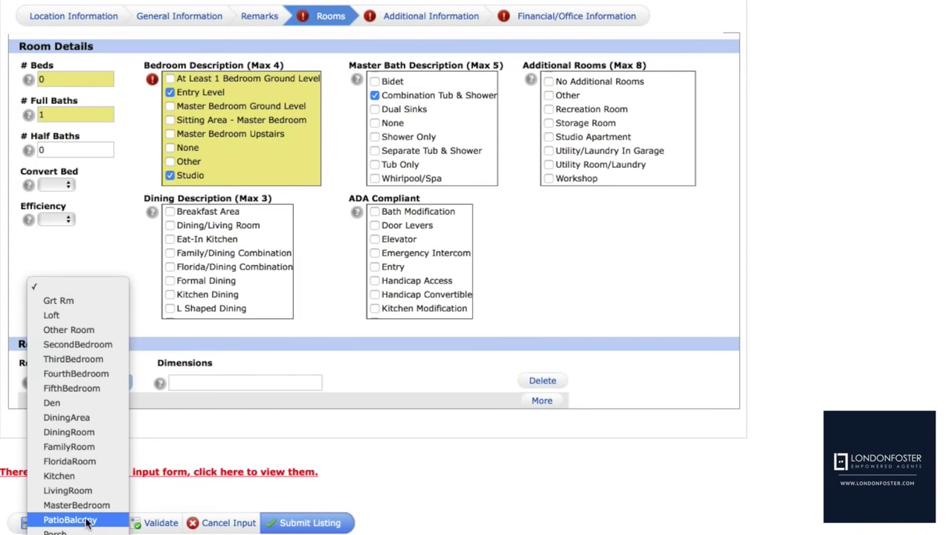
{"action": "left_click", "coordinate": [70, 520]}
{"action": "left_click", "coordinate": [209, 379]}
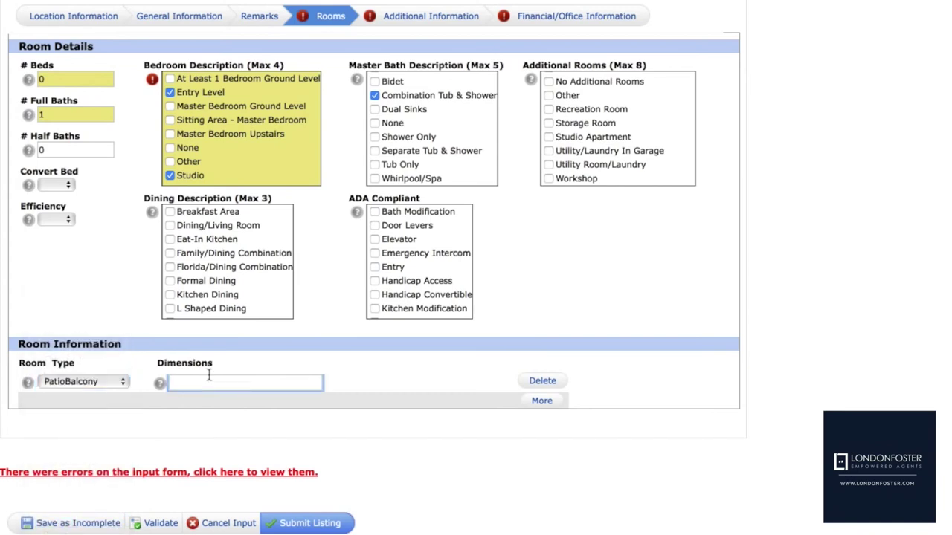
{"action": "type", "text": "8' X 5' 7\""}
{"action": "left_click", "coordinate": [541, 401]}
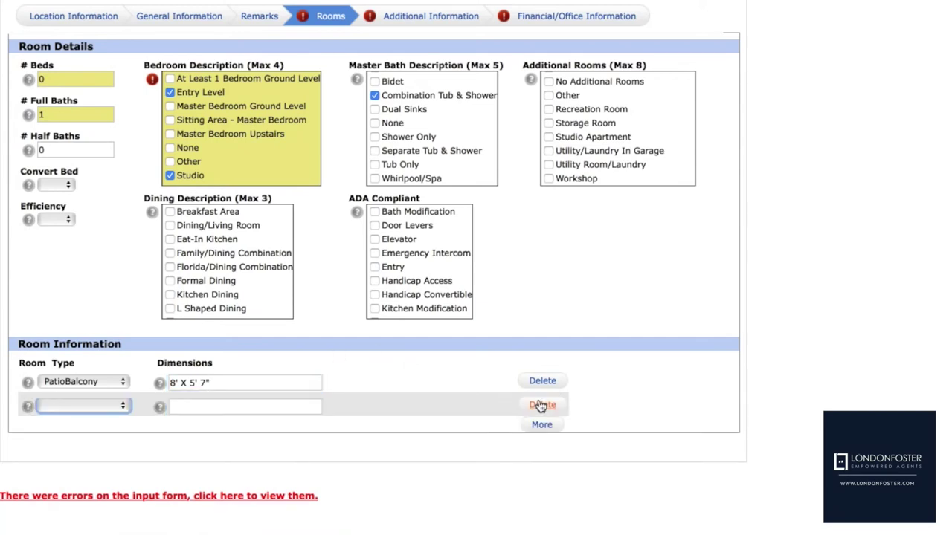
Make the second room a Kitchen measuring 10' 8" X 10' 6"
{"action": "left_click", "coordinate": [79, 403]}
{"action": "scroll", "coordinate": [74, 476], "scroll_direction": "down", "scroll_amount": 3}
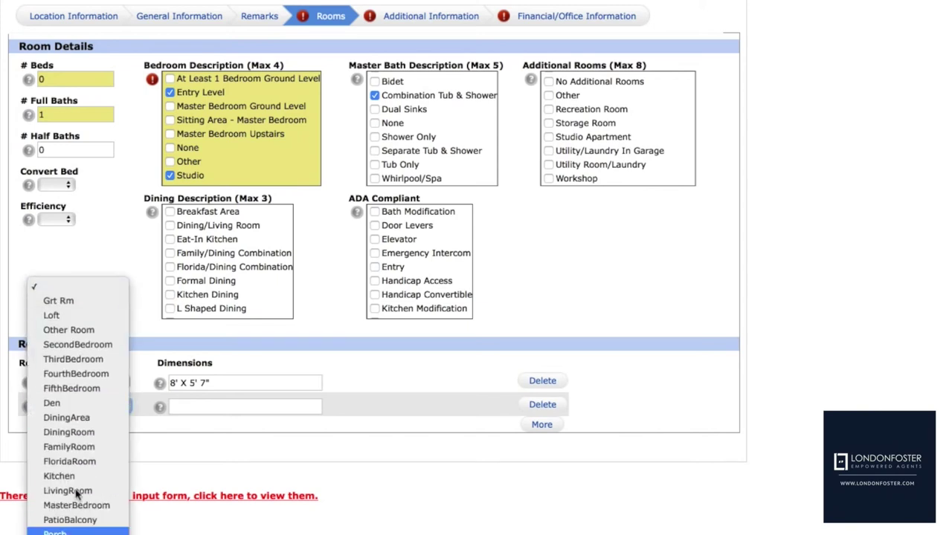
{"action": "left_click", "coordinate": [61, 476]}
{"action": "left_click", "coordinate": [180, 407]}
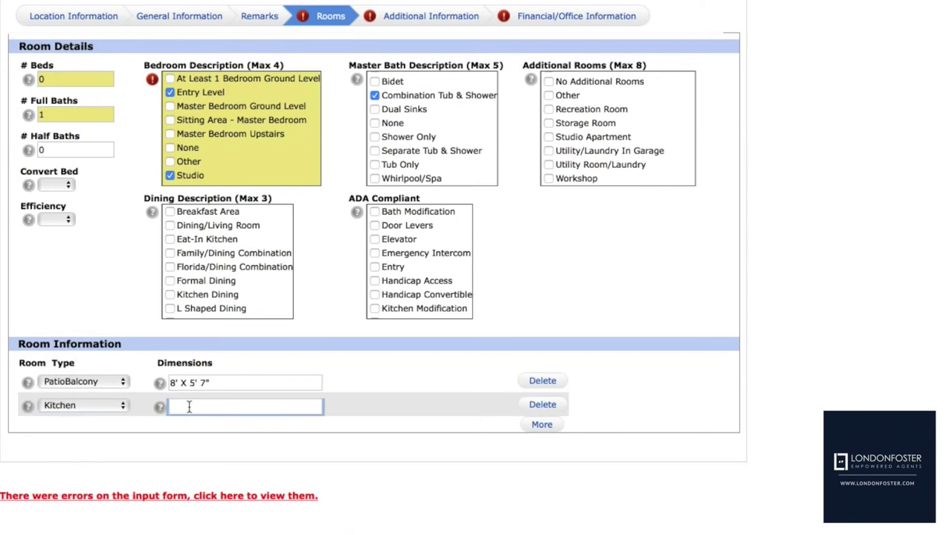
{"action": "type", "text": "10' 8\" X 10' 6\""}
Add a third room as Grt Rm measuring 16' 9" X 17' 4"
{"action": "left_click", "coordinate": [540, 425]}
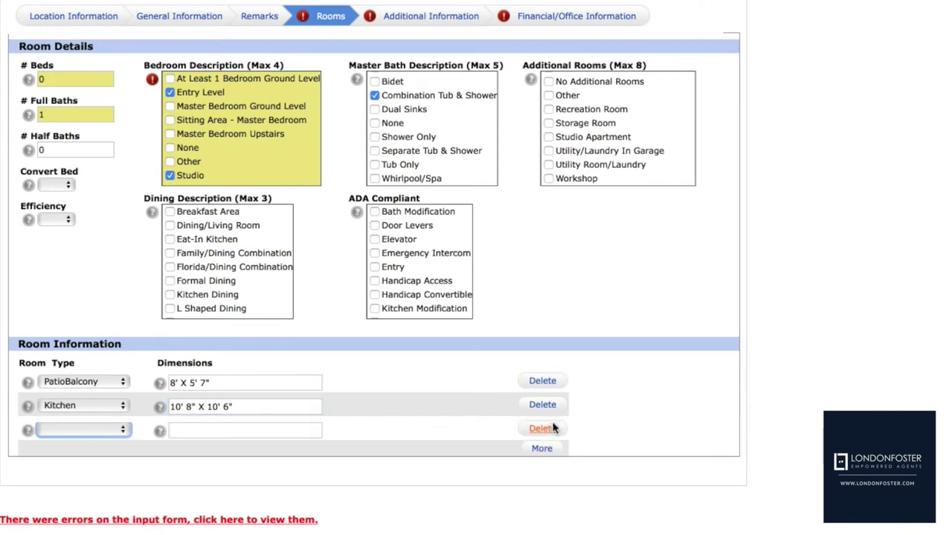
{"action": "left_click", "coordinate": [66, 431]}
{"action": "scroll", "coordinate": [78, 520], "scroll_direction": "down", "scroll_amount": 4}
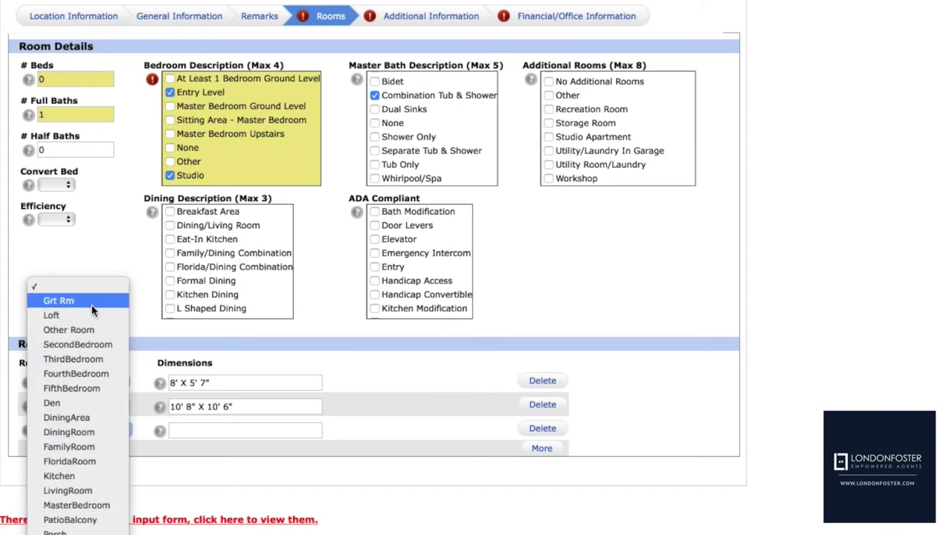
{"action": "left_click", "coordinate": [59, 300]}
{"action": "left_click", "coordinate": [186, 429]}
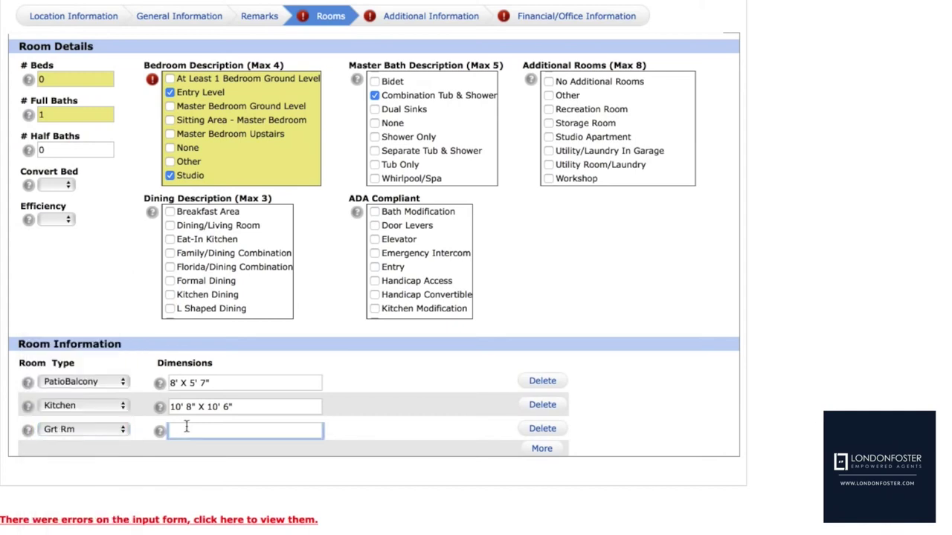
{"action": "type", "text": "16' 9\" X 17' 4\""}
{"action": "scroll", "coordinate": [381, 409], "scroll_direction": "down", "scroll_amount": 2}
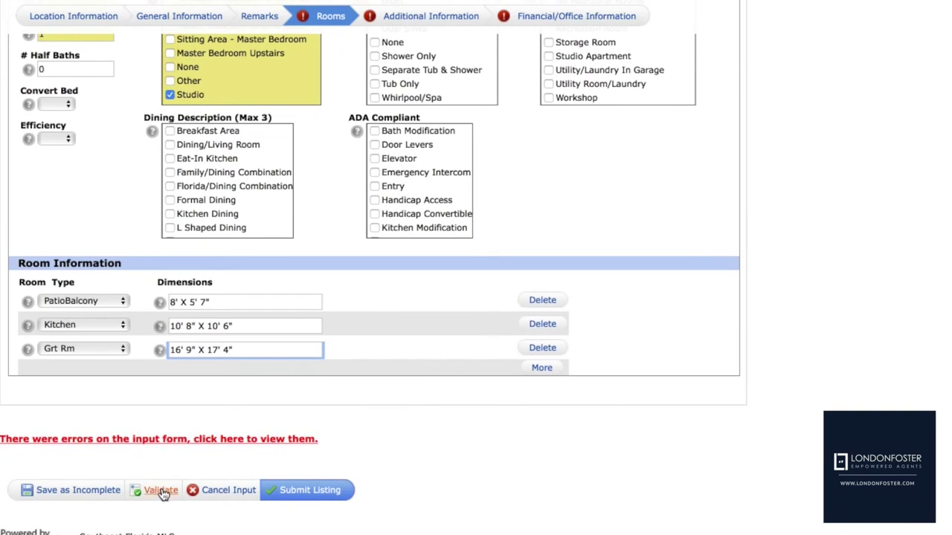
Validate the listing entries, then move on to the Additional Information section
{"action": "left_click", "coordinate": [161, 490]}
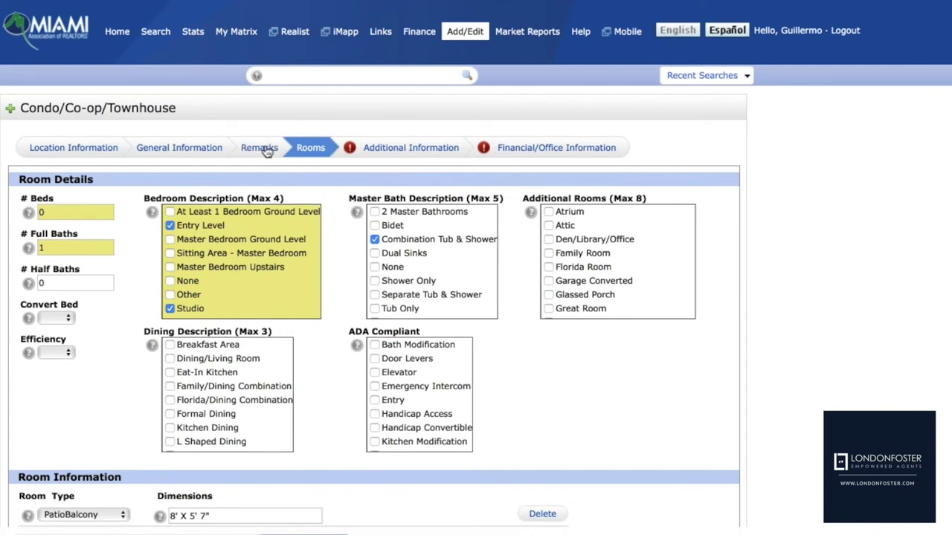
{"action": "left_click", "coordinate": [394, 149]}
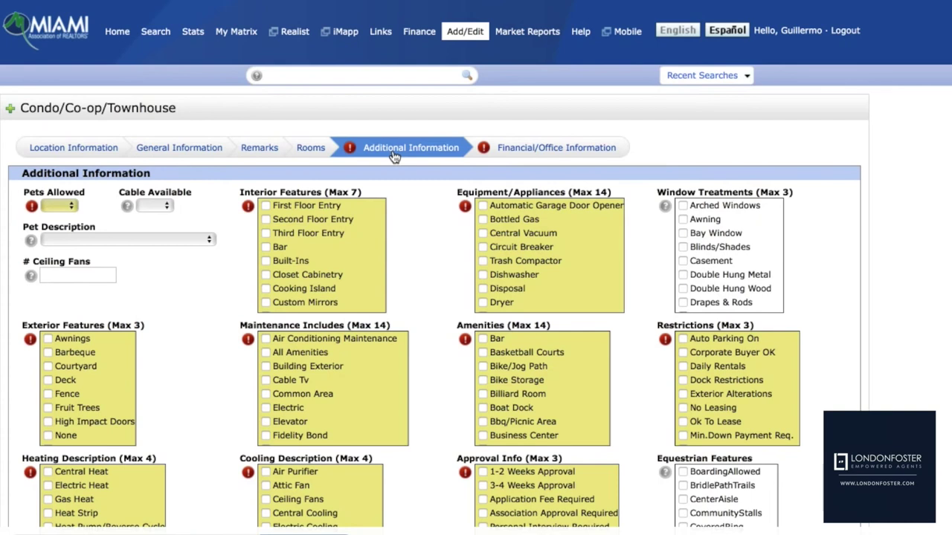
Set Pets Allowed Yes, Pet Description More Than 20 Lbs, 0 ceiling fans, and Cable Available Yes
{"action": "left_click", "coordinate": [75, 206]}
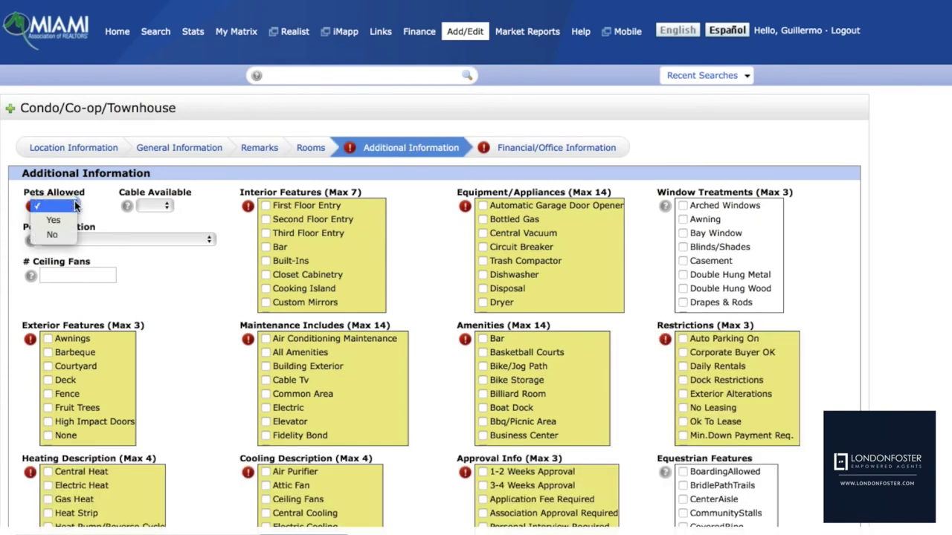
{"action": "left_click", "coordinate": [69, 220]}
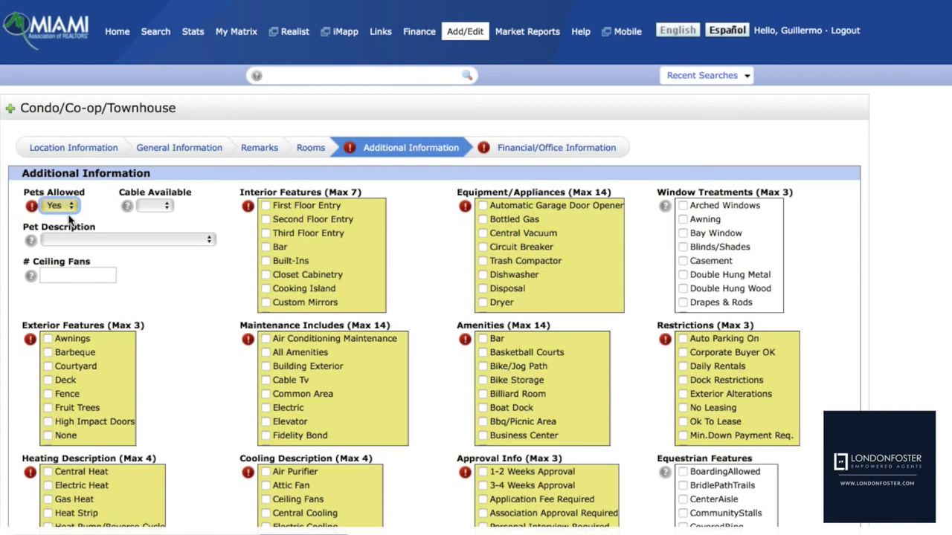
{"action": "left_click", "coordinate": [83, 238]}
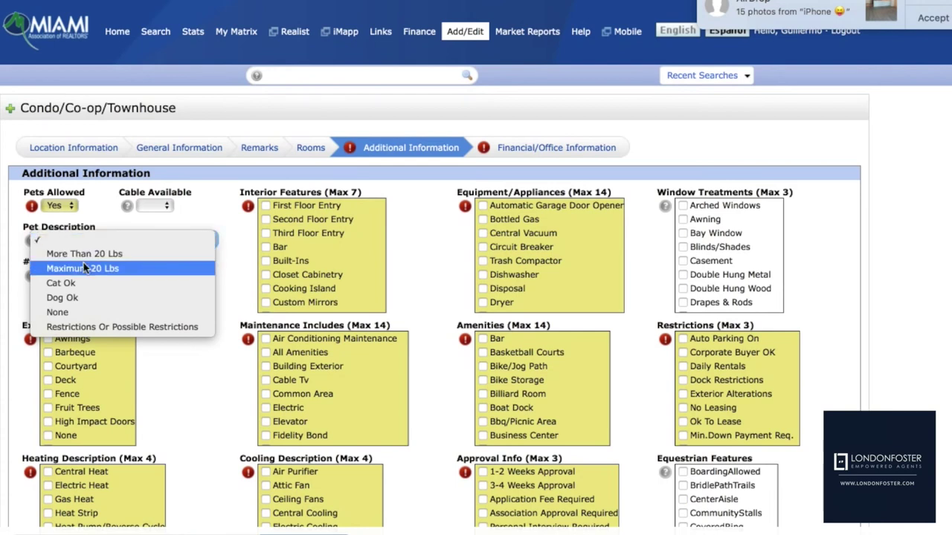
{"action": "left_click", "coordinate": [85, 255]}
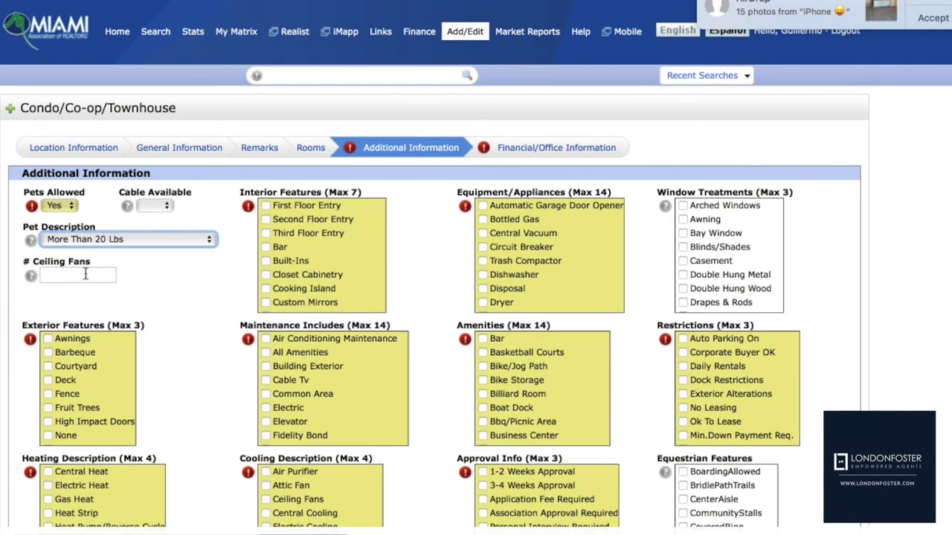
{"action": "left_click", "coordinate": [86, 274]}
{"action": "type", "text": "0"}
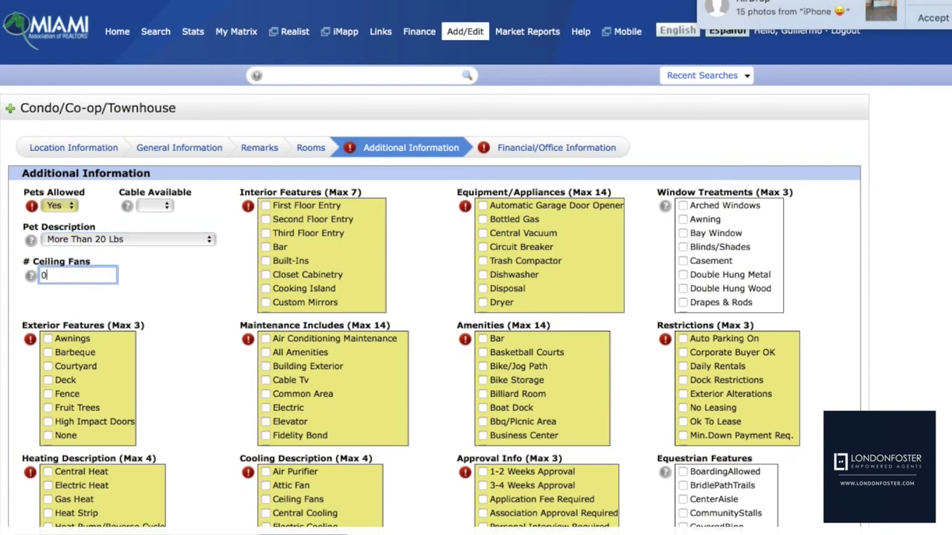
{"action": "left_click", "coordinate": [171, 207]}
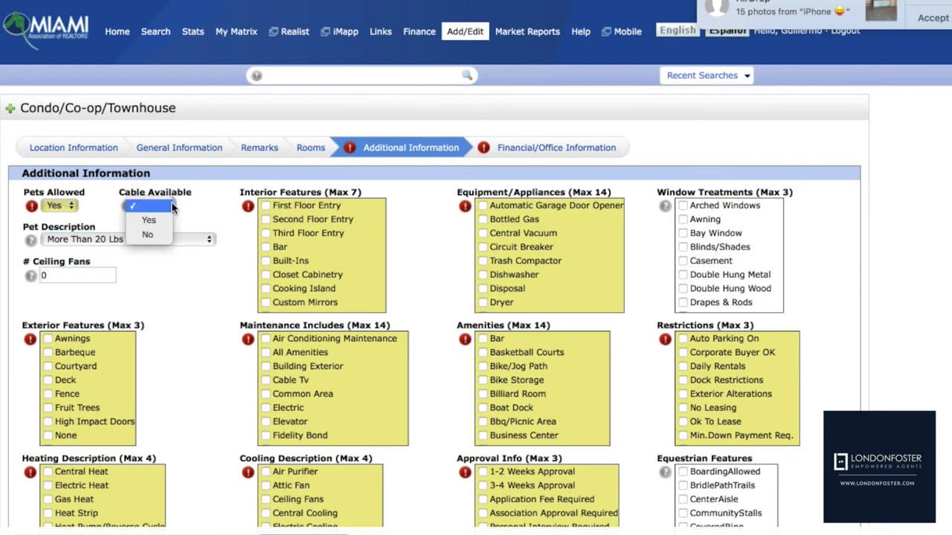
{"action": "left_click", "coordinate": [150, 220]}
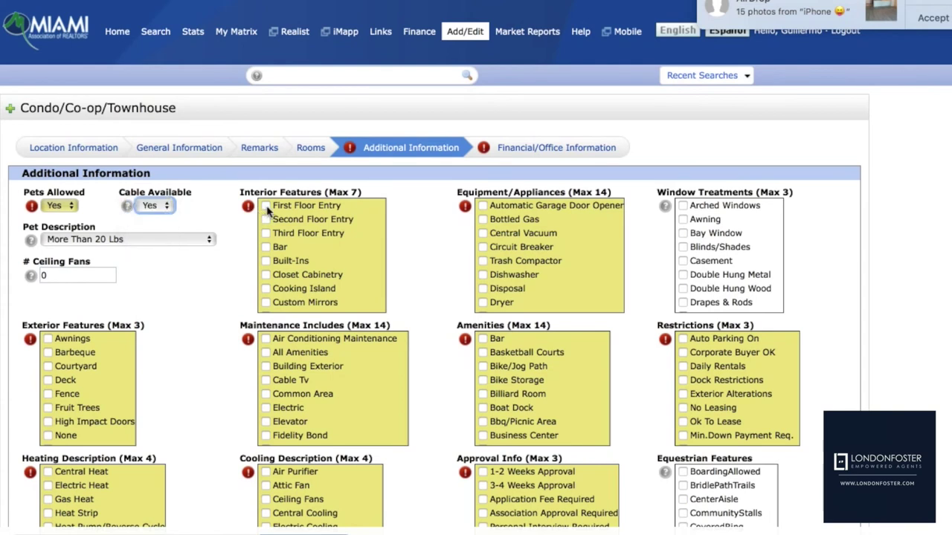
Check First Floor Entry and Walk-In Closets as interior features
{"action": "left_click", "coordinate": [267, 207]}
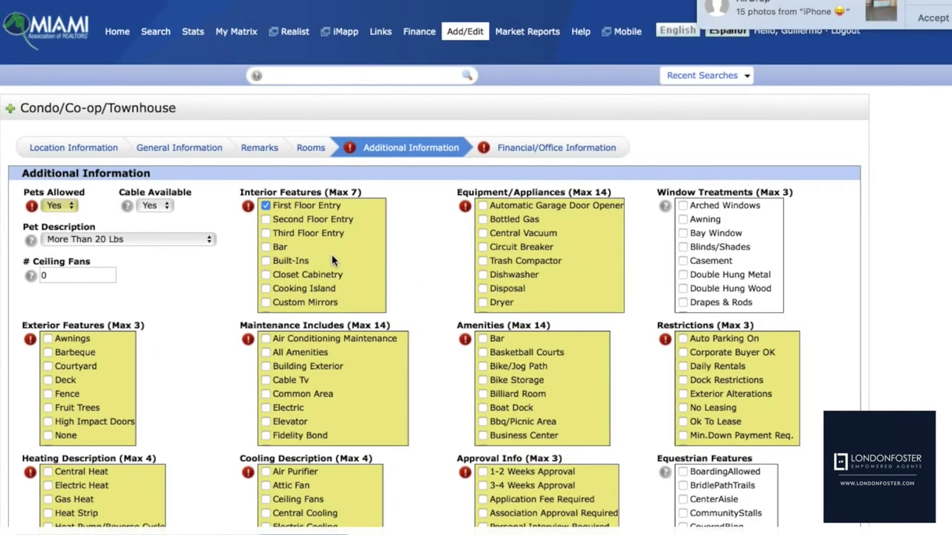
{"action": "scroll", "coordinate": [332, 261], "scroll_direction": "down", "scroll_amount": 10}
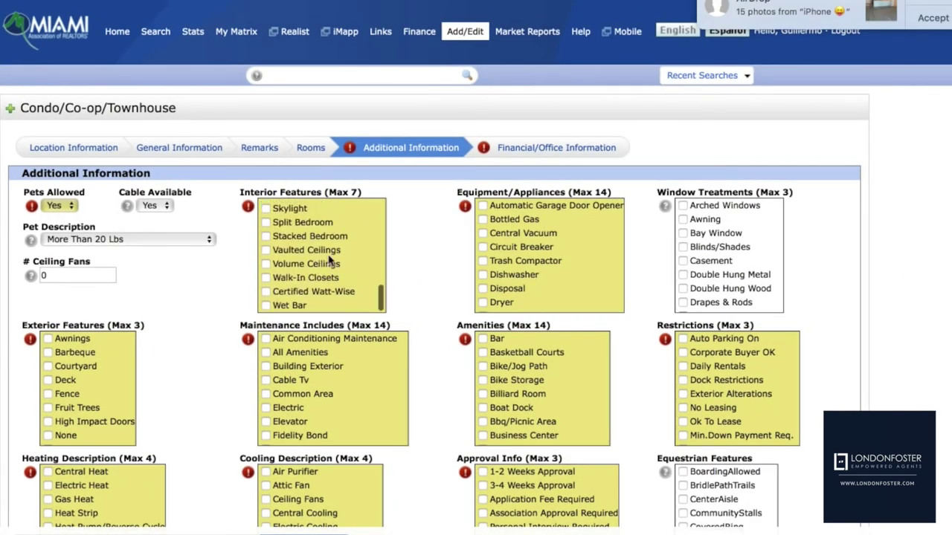
{"action": "scroll", "coordinate": [291, 269], "scroll_direction": "up", "scroll_amount": 3}
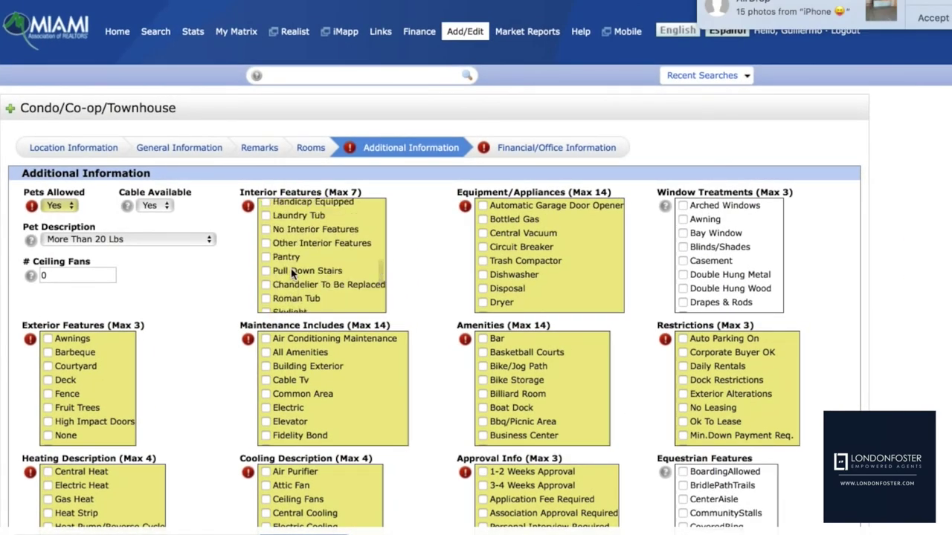
{"action": "scroll", "coordinate": [301, 235], "scroll_direction": "up", "scroll_amount": 5}
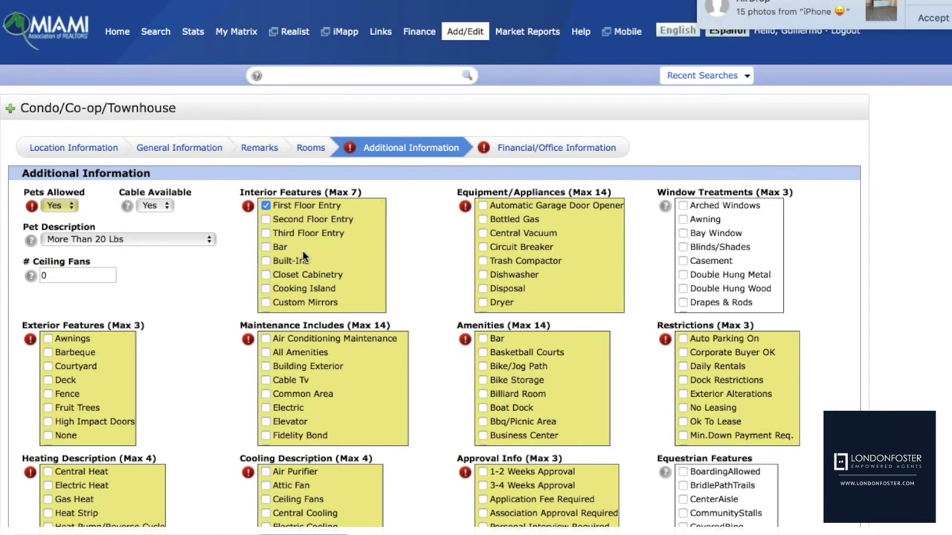
{"action": "scroll", "coordinate": [303, 256], "scroll_direction": "down", "scroll_amount": 5}
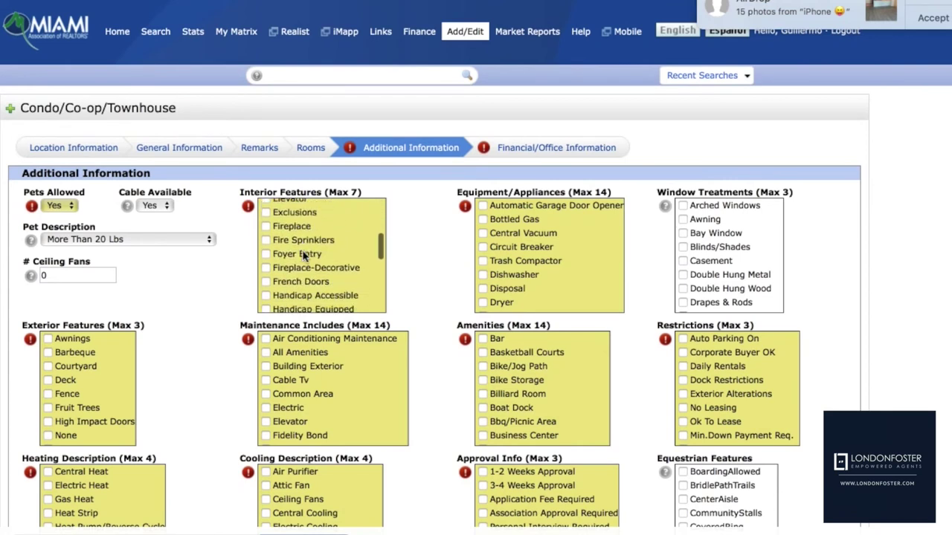
{"action": "scroll", "coordinate": [303, 255], "scroll_direction": "down", "scroll_amount": 3}
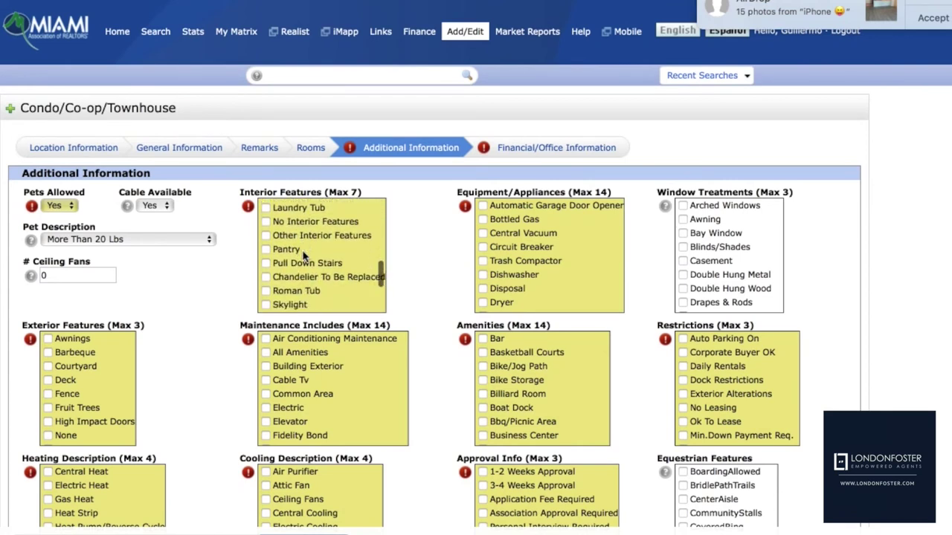
{"action": "scroll", "coordinate": [304, 256], "scroll_direction": "down", "scroll_amount": 5}
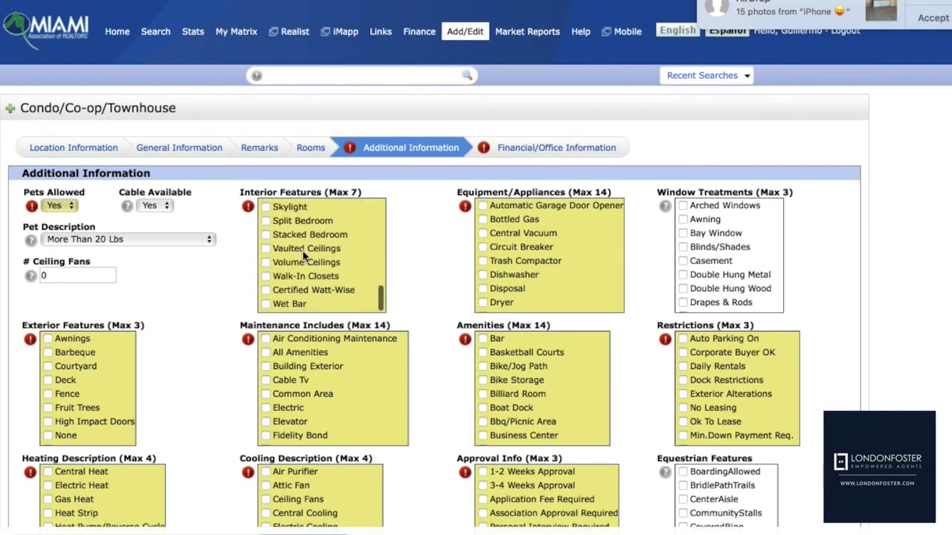
{"action": "left_click", "coordinate": [265, 277]}
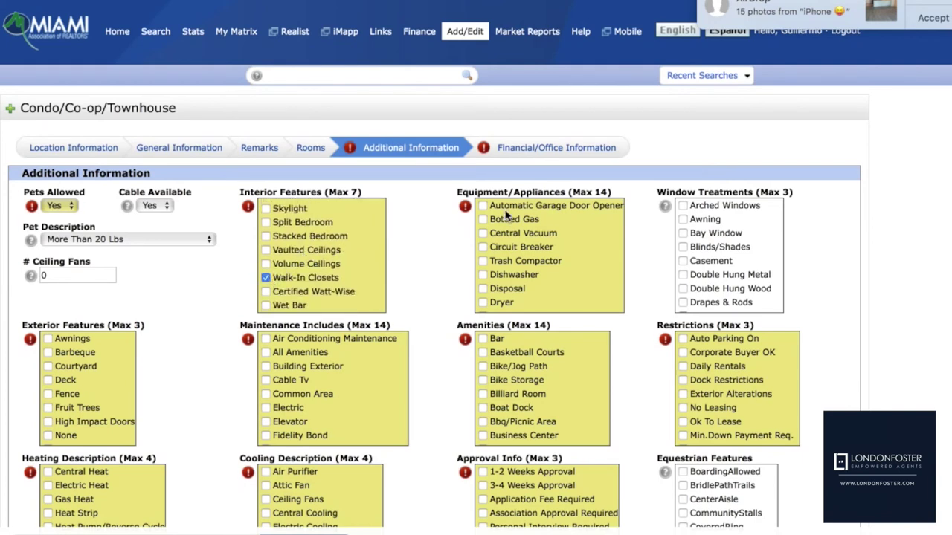
Check Circuit Breaker, Trash Compactor, Dishwasher and Disposal under Equipment/Appliances
{"action": "left_click", "coordinate": [485, 249]}
{"action": "scroll", "coordinate": [513, 265], "scroll_direction": "down", "scroll_amount": 2}
{"action": "left_click", "coordinate": [483, 204]}
{"action": "left_click", "coordinate": [483, 216]}
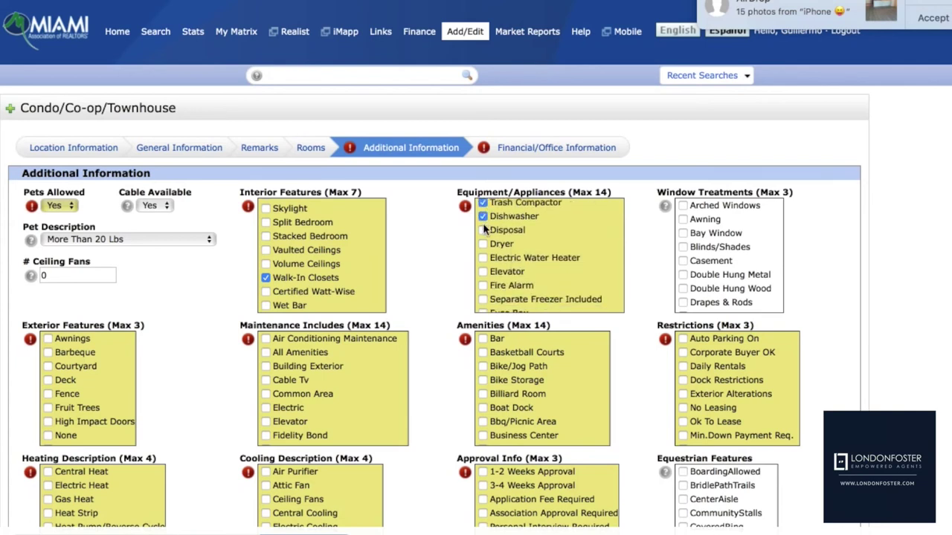
{"action": "left_click", "coordinate": [483, 229]}
{"action": "scroll", "coordinate": [508, 274], "scroll_direction": "down", "scroll_amount": 3}
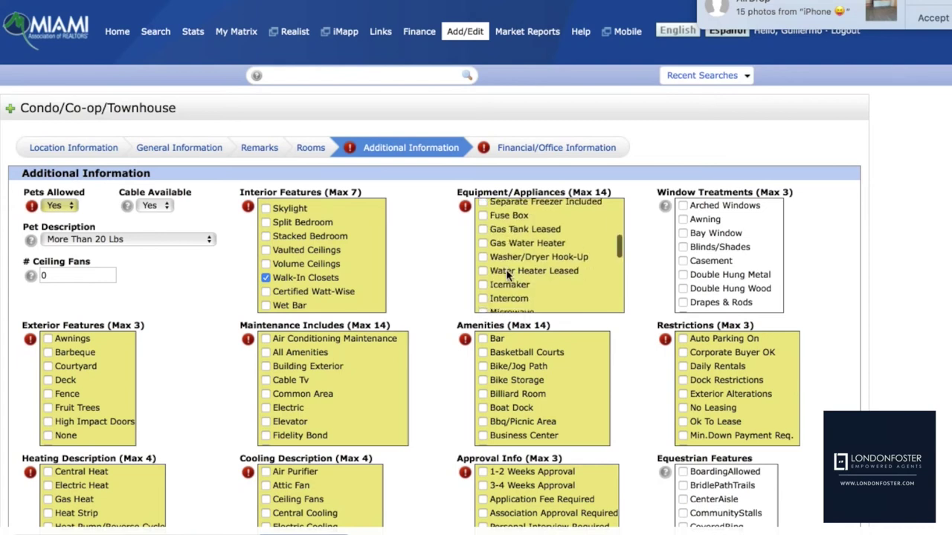
{"action": "scroll", "coordinate": [508, 274], "scroll_direction": "down", "scroll_amount": 3}
{"action": "scroll", "coordinate": [490, 271], "scroll_direction": "up", "scroll_amount": 3}
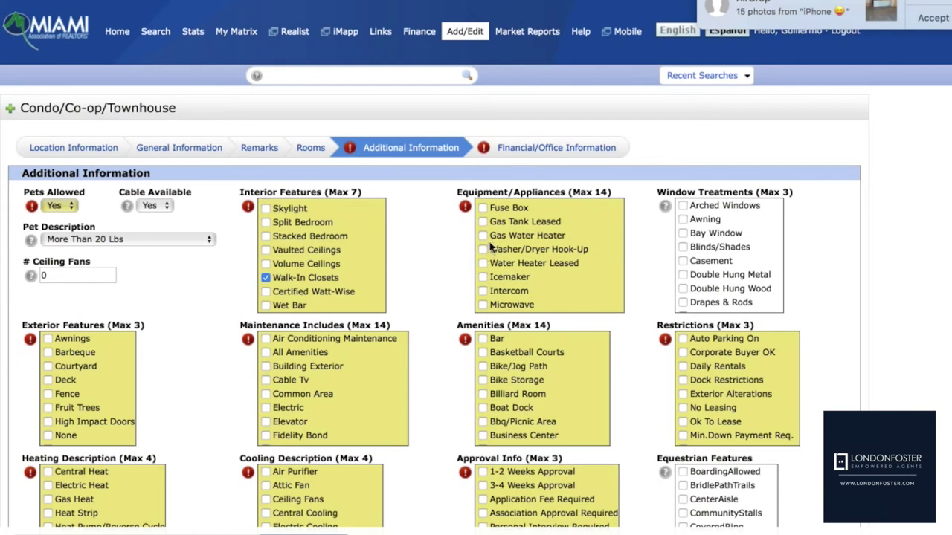
{"action": "scroll", "coordinate": [491, 248], "scroll_direction": "up", "scroll_amount": 5}
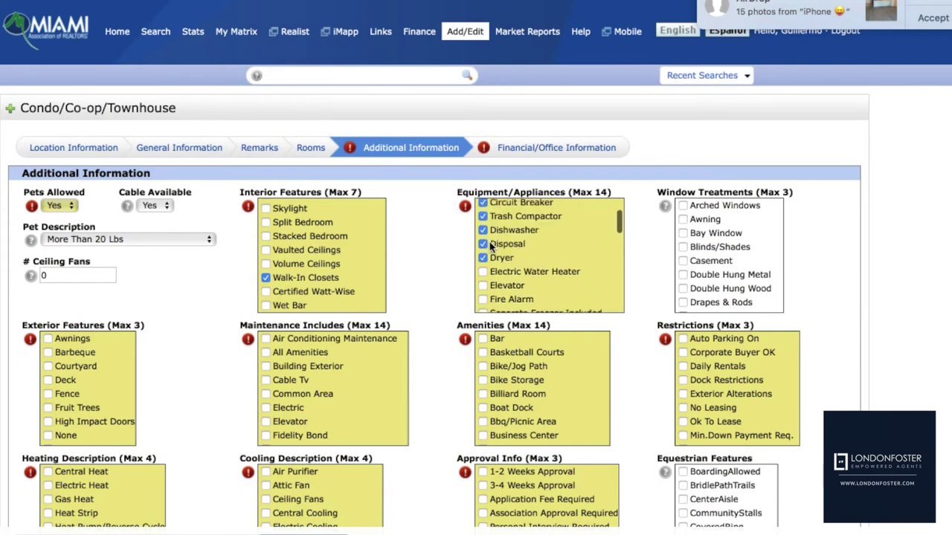
{"action": "scroll", "coordinate": [491, 247], "scroll_direction": "down", "scroll_amount": 3}
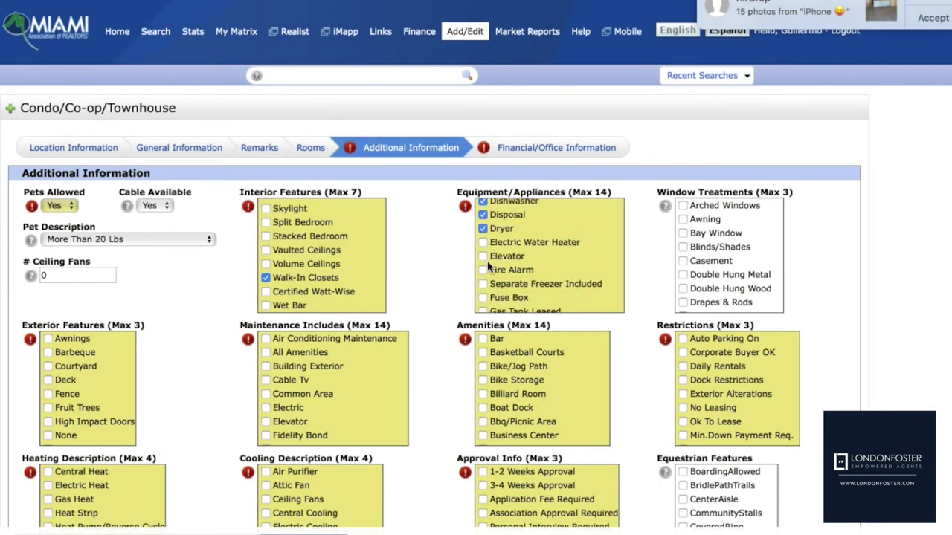
{"action": "scroll", "coordinate": [509, 271], "scroll_direction": "down", "scroll_amount": 3}
{"action": "scroll", "coordinate": [510, 273], "scroll_direction": "down", "scroll_amount": 5}
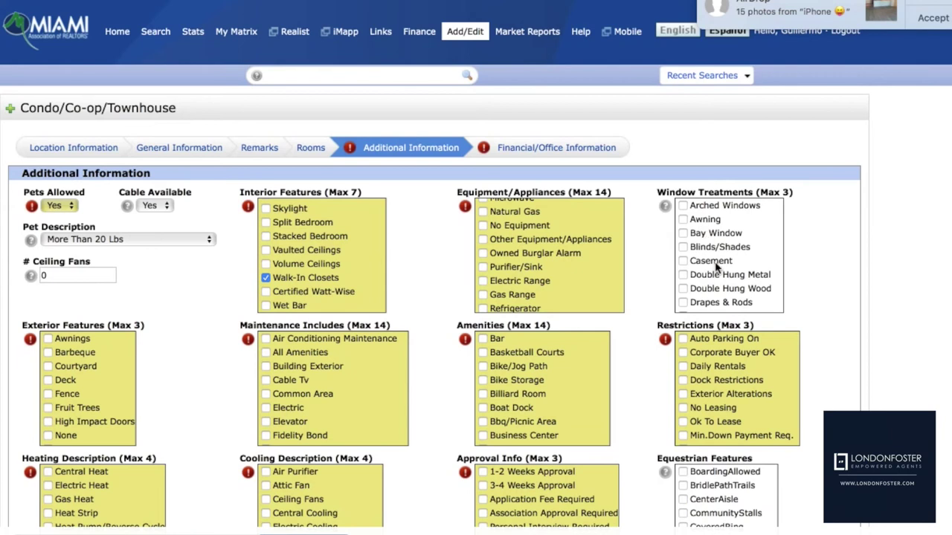
Check Blinds/Shades and High Impact Doors, plus maintenance items Building Exterior, All Amenities, Cable Tv, Common Area, Elevator
{"action": "left_click", "coordinate": [684, 247]}
{"action": "left_click", "coordinate": [47, 421]}
{"action": "left_click", "coordinate": [266, 366]}
{"action": "left_click", "coordinate": [266, 353]}
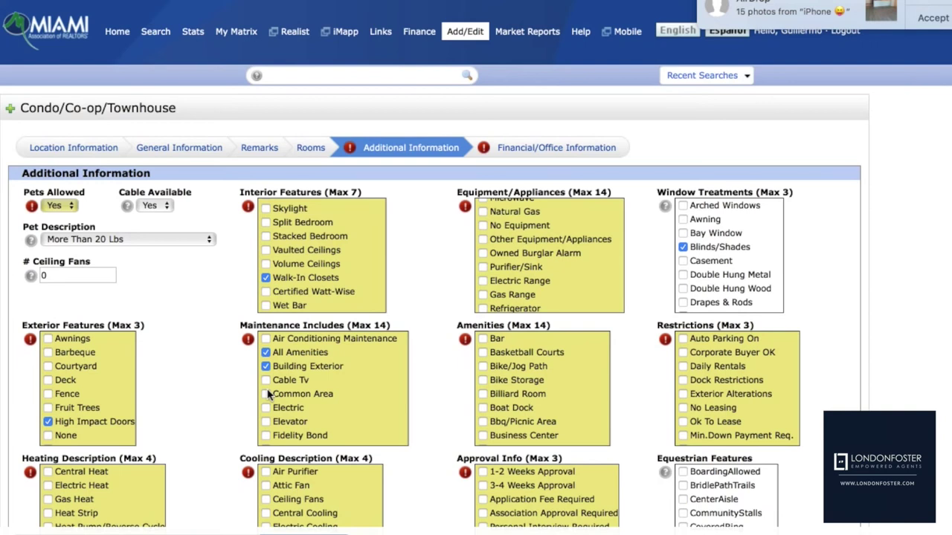
{"action": "left_click", "coordinate": [265, 380]}
{"action": "left_click", "coordinate": [265, 395]}
{"action": "left_click", "coordinate": [265, 422]}
Include Hot Water, Landscaping/Lawn Maintenance, Manager, Outside Maintenance and Pest Control Interior in maintenance
{"action": "scroll", "coordinate": [321, 404], "scroll_direction": "down", "scroll_amount": 5}
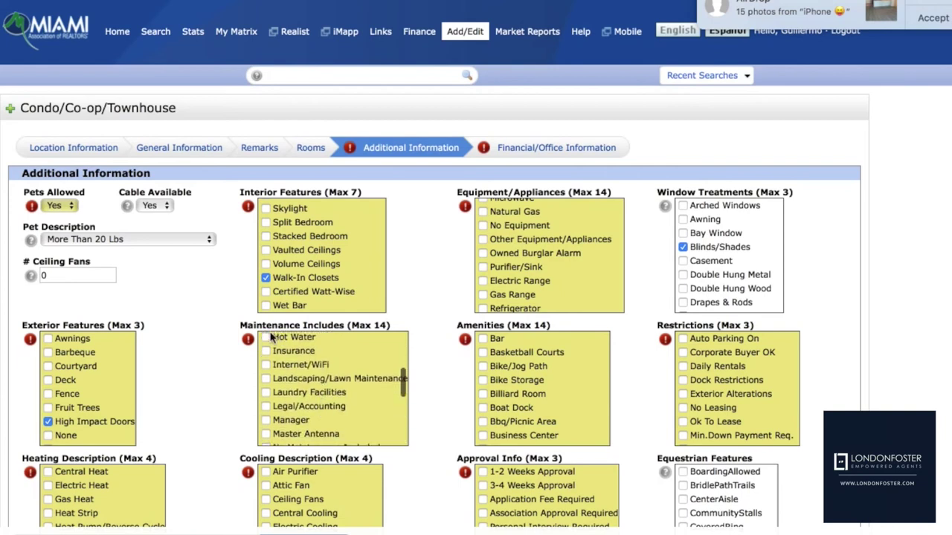
{"action": "left_click", "coordinate": [266, 338]}
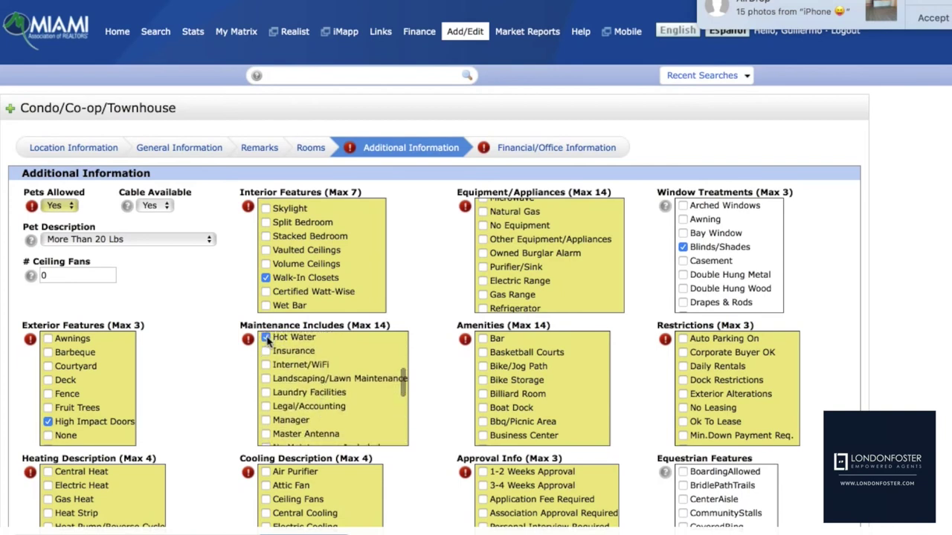
{"action": "left_click", "coordinate": [265, 379]}
{"action": "left_click", "coordinate": [265, 420]}
{"action": "scroll", "coordinate": [306, 409], "scroll_direction": "down", "scroll_amount": 3}
{"action": "scroll", "coordinate": [305, 412], "scroll_direction": "down", "scroll_amount": 2}
{"action": "scroll", "coordinate": [304, 410], "scroll_direction": "up", "scroll_amount": 1}
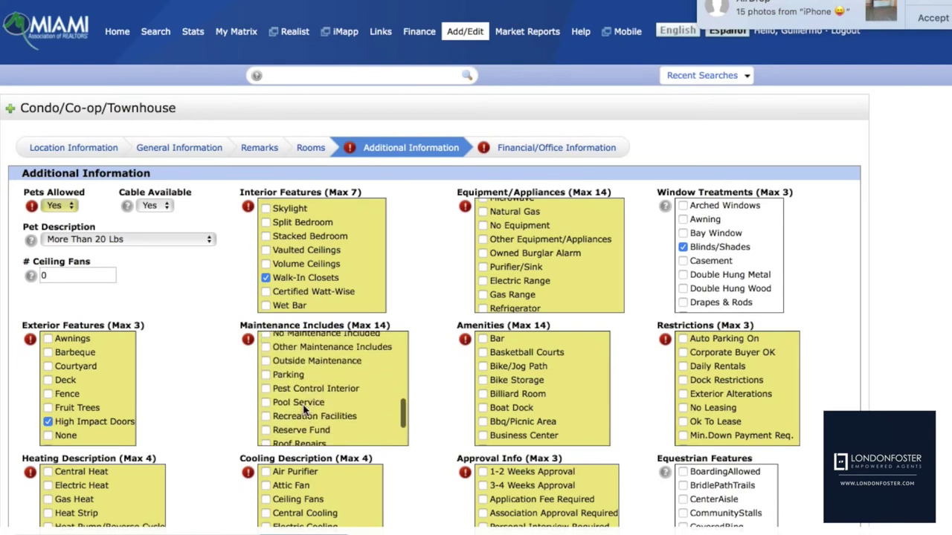
{"action": "left_click", "coordinate": [266, 362]}
{"action": "left_click", "coordinate": [266, 389]}
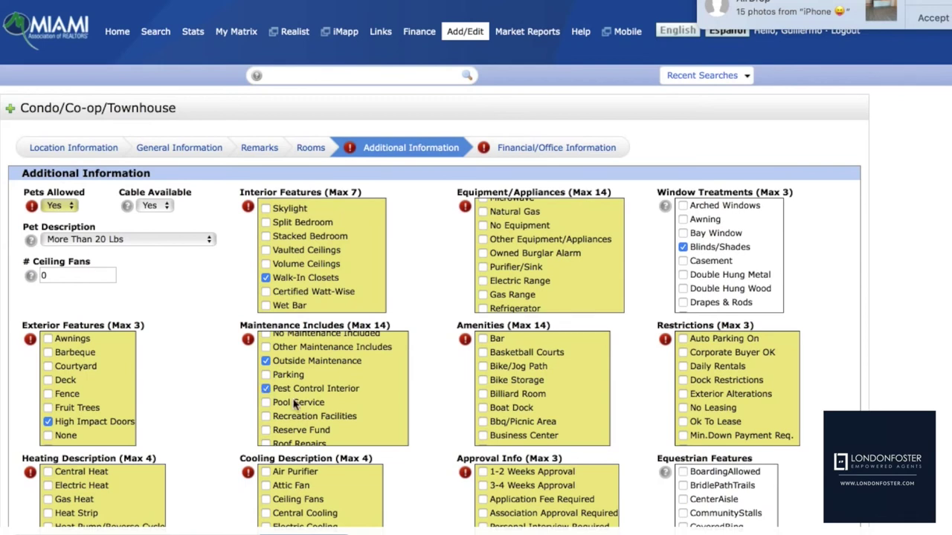
Include Recreation Facilities, Security, Sewer, Trash Removal and Water in maintenance
{"action": "scroll", "coordinate": [294, 404], "scroll_direction": "down", "scroll_amount": 3}
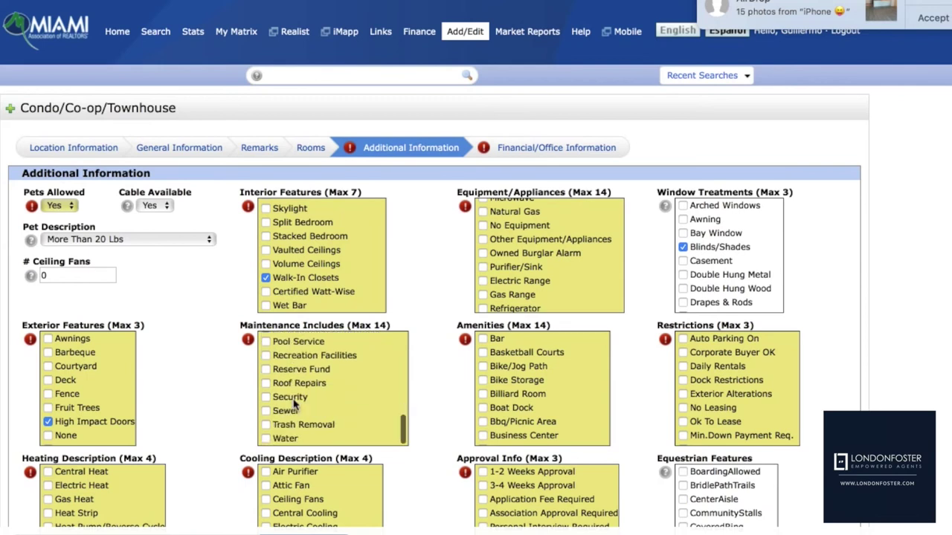
{"action": "left_click", "coordinate": [266, 355]}
{"action": "left_click", "coordinate": [266, 397]}
{"action": "left_click", "coordinate": [265, 410]}
{"action": "left_click", "coordinate": [265, 425]}
{"action": "left_click", "coordinate": [266, 439]}
{"action": "scroll", "coordinate": [316, 422], "scroll_direction": "down", "scroll_amount": 4}
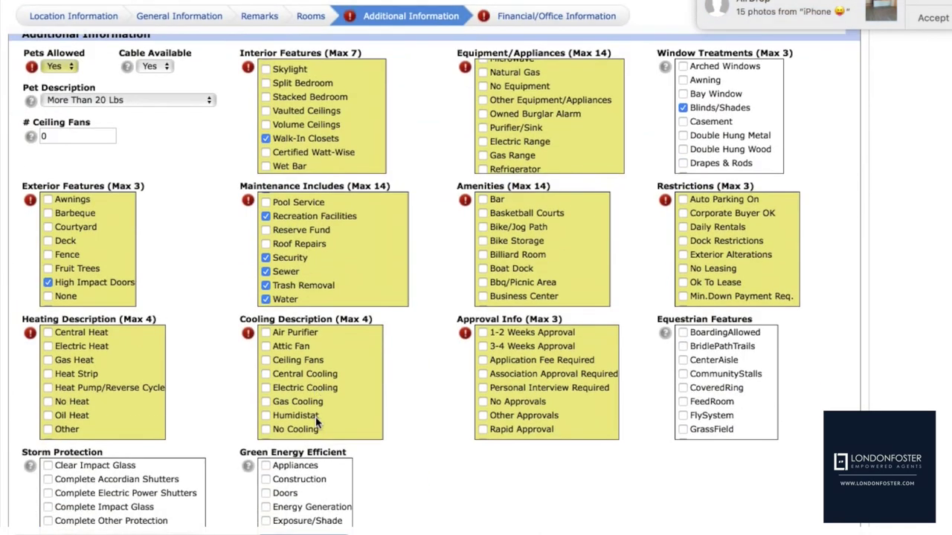
{"action": "scroll", "coordinate": [342, 395], "scroll_direction": "up", "scroll_amount": 3}
{"action": "scroll", "coordinate": [368, 361], "scroll_direction": "up", "scroll_amount": 5}
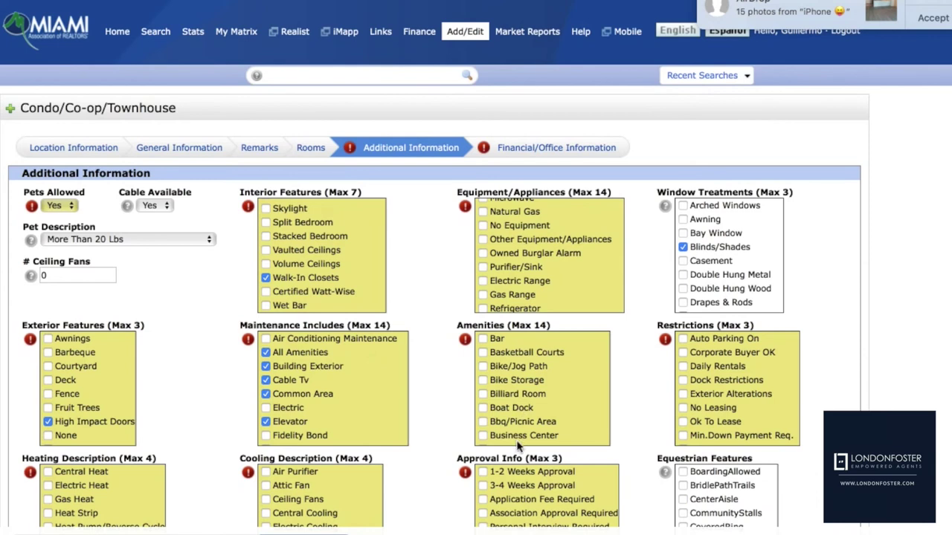
Tick Bar, Bbq/Picnic Area, Elevator and Exercise Room as amenities
{"action": "left_click", "coordinate": [483, 339]}
{"action": "left_click", "coordinate": [483, 422]}
{"action": "scroll", "coordinate": [488, 422], "scroll_direction": "down", "scroll_amount": 3}
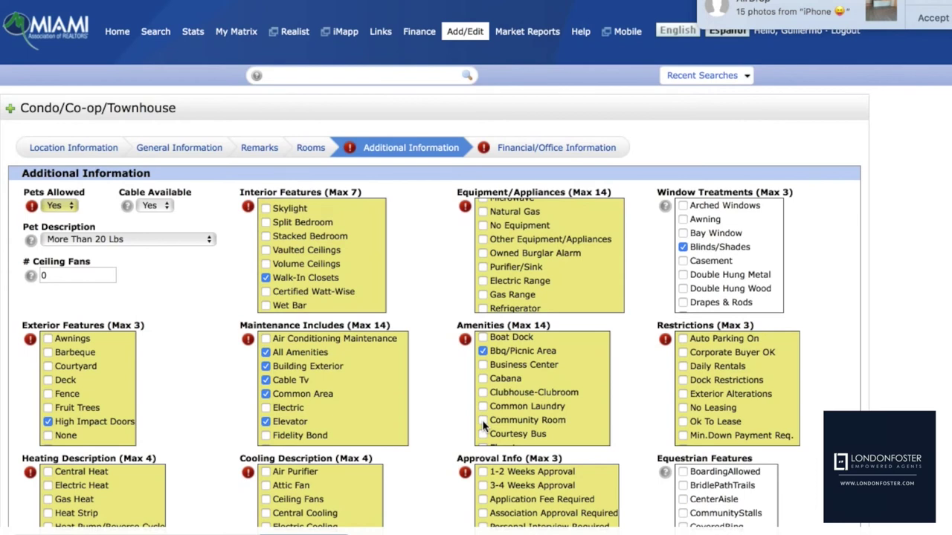
{"action": "scroll", "coordinate": [528, 412], "scroll_direction": "down", "scroll_amount": 5}
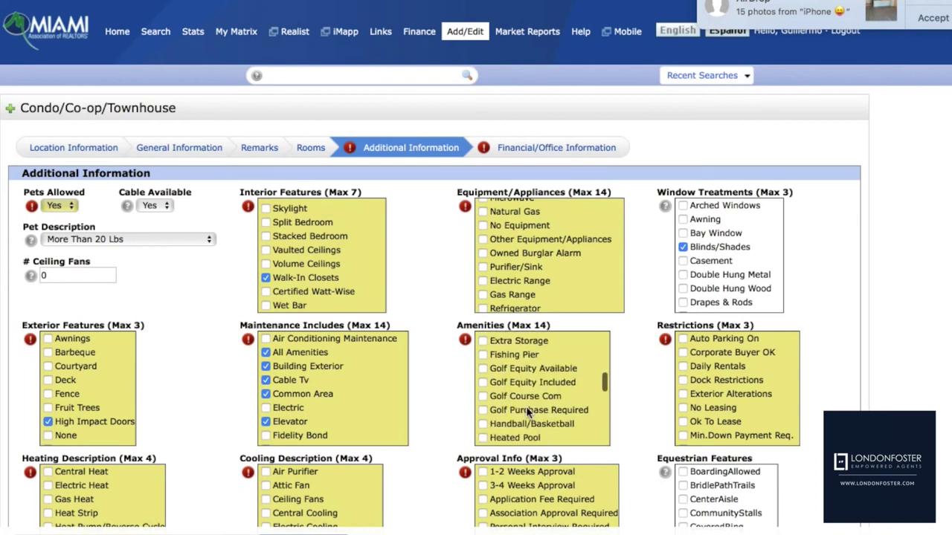
{"action": "scroll", "coordinate": [518, 384], "scroll_direction": "up", "scroll_amount": 3}
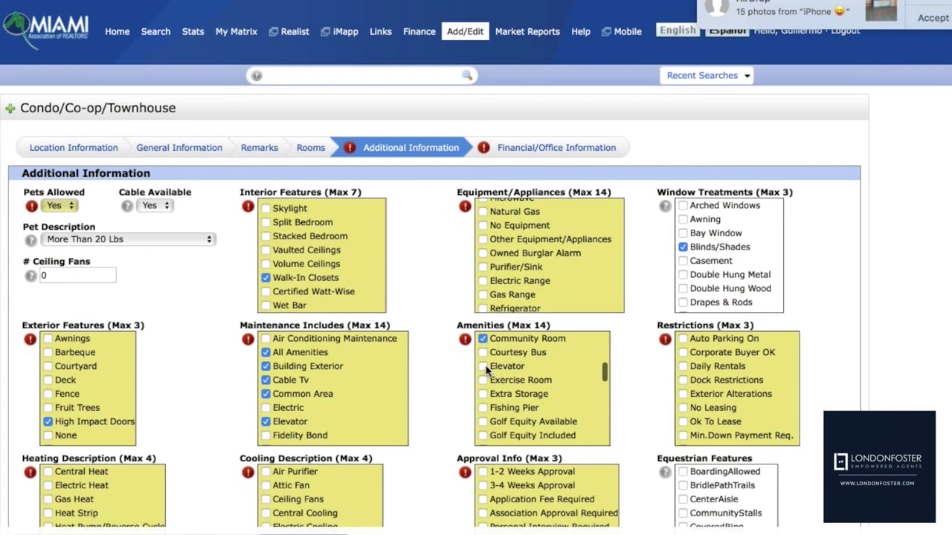
{"action": "left_click", "coordinate": [487, 369]}
{"action": "left_click", "coordinate": [484, 380]}
Tick Pool, Sauna, Spa/Hot Tub and Trash Chute as amenities
{"action": "scroll", "coordinate": [515, 405], "scroll_direction": "down", "scroll_amount": 4}
{"action": "scroll", "coordinate": [517, 409], "scroll_direction": "down", "scroll_amount": 5}
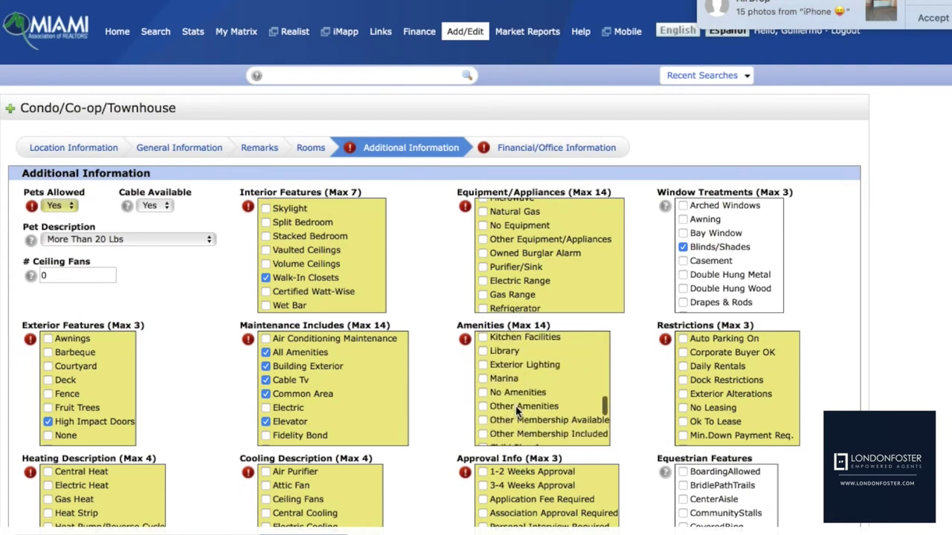
{"action": "scroll", "coordinate": [495, 366], "scroll_direction": "up", "scroll_amount": 2}
{"action": "left_click", "coordinate": [483, 391]}
{"action": "scroll", "coordinate": [507, 405], "scroll_direction": "down", "scroll_amount": 3}
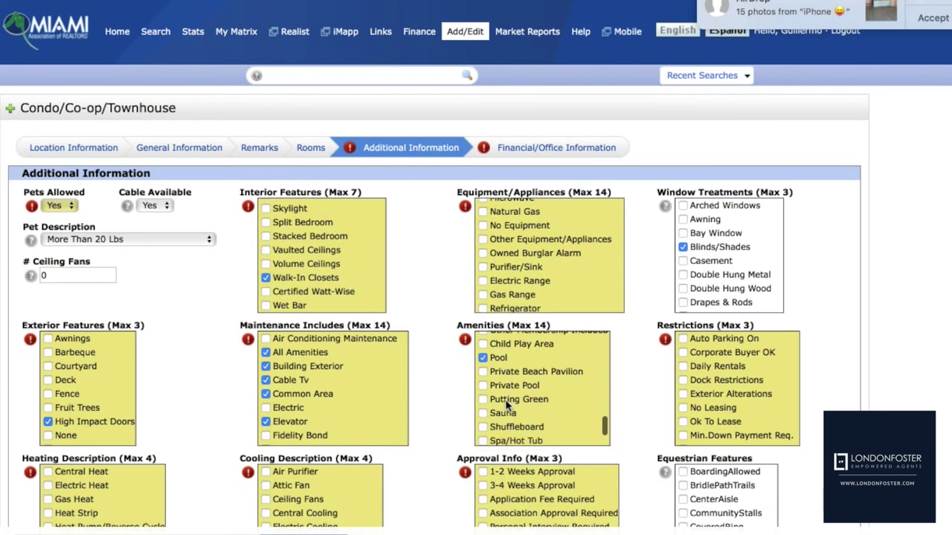
{"action": "left_click", "coordinate": [483, 369]}
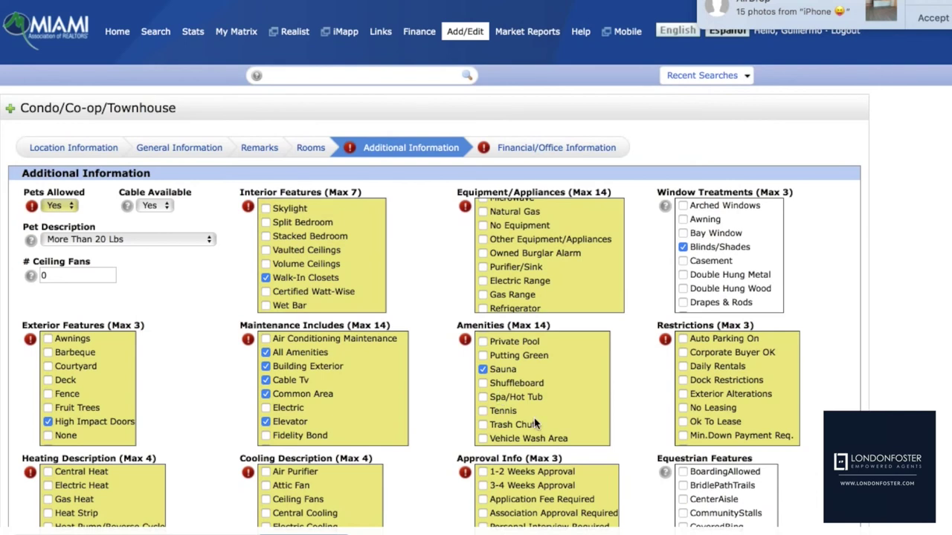
{"action": "left_click", "coordinate": [483, 397]}
{"action": "left_click", "coordinate": [483, 424]}
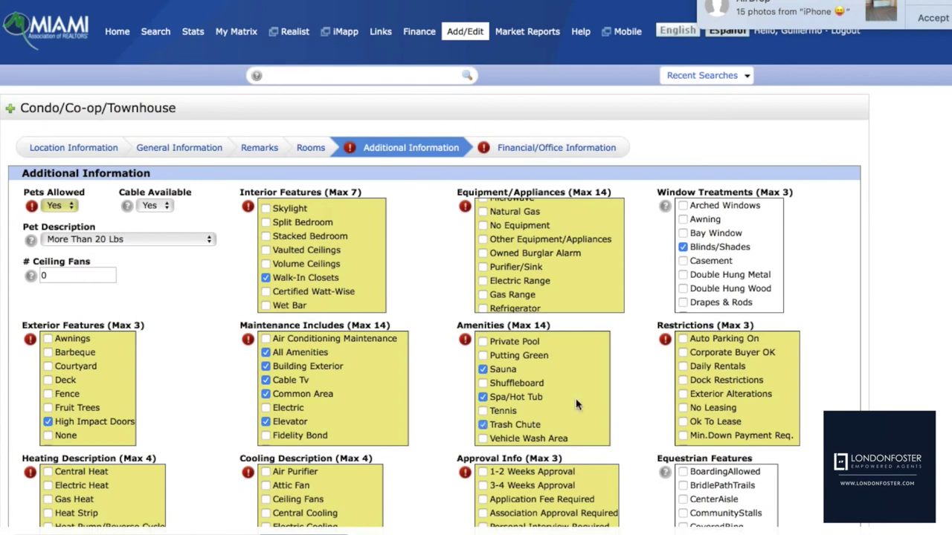
Allow Daily Rentals and Ok To Lease under Restrictions
{"action": "left_click", "coordinate": [682, 366]}
{"action": "left_click", "coordinate": [683, 422]}
{"action": "scroll", "coordinate": [727, 424], "scroll_direction": "down", "scroll_amount": 5}
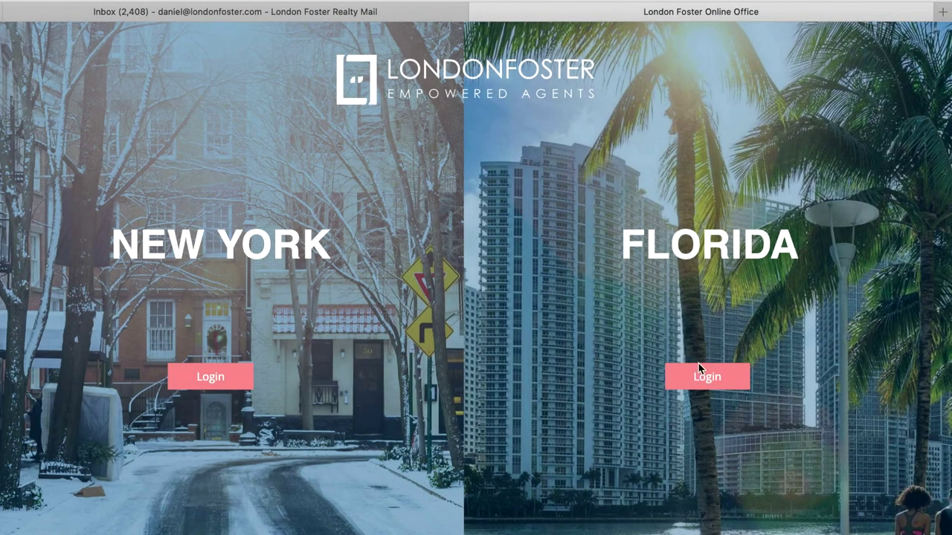
Sign in through Florida Login and go to Vendors > Real Estate Photographer
{"action": "left_click", "coordinate": [710, 381]}
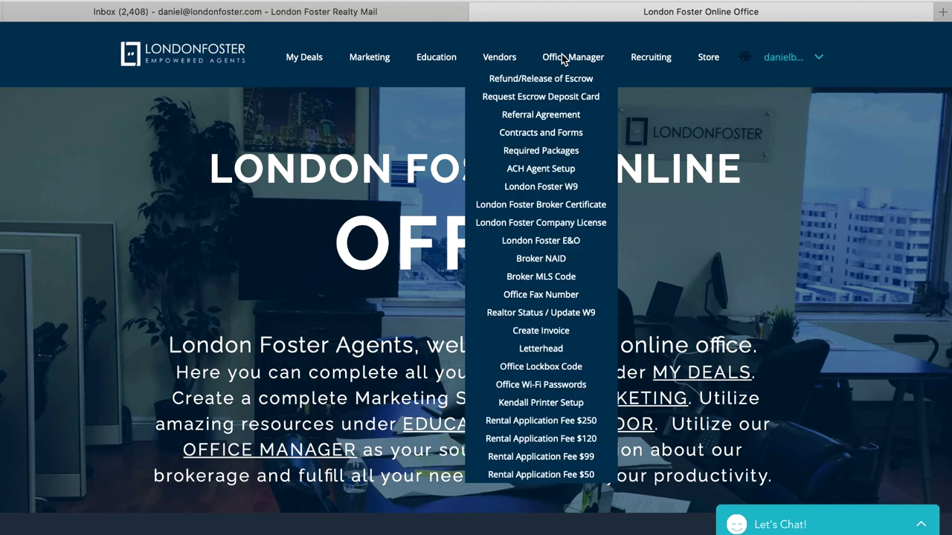
{"action": "mouse_move", "coordinate": [503, 59]}
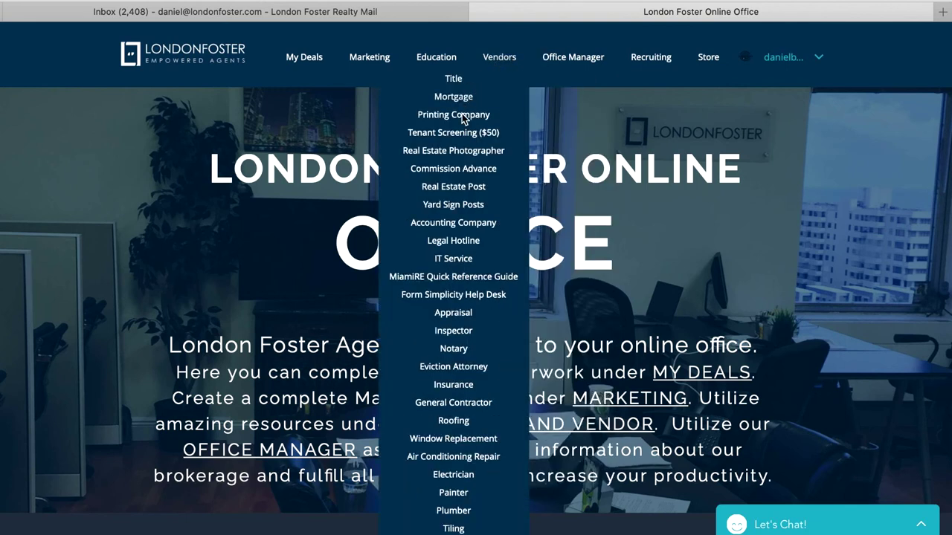
{"action": "left_click", "coordinate": [464, 152]}
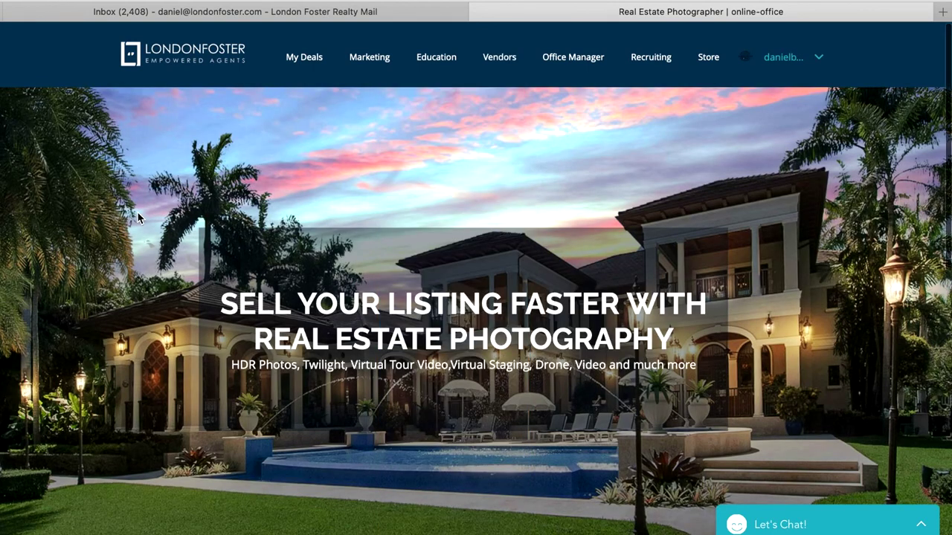
Scroll down to the photography promo code and open its MORE DETAILS link
{"action": "scroll", "coordinate": [137, 214], "scroll_direction": "down", "scroll_amount": 1}
{"action": "scroll", "coordinate": [138, 217], "scroll_direction": "down", "scroll_amount": 5}
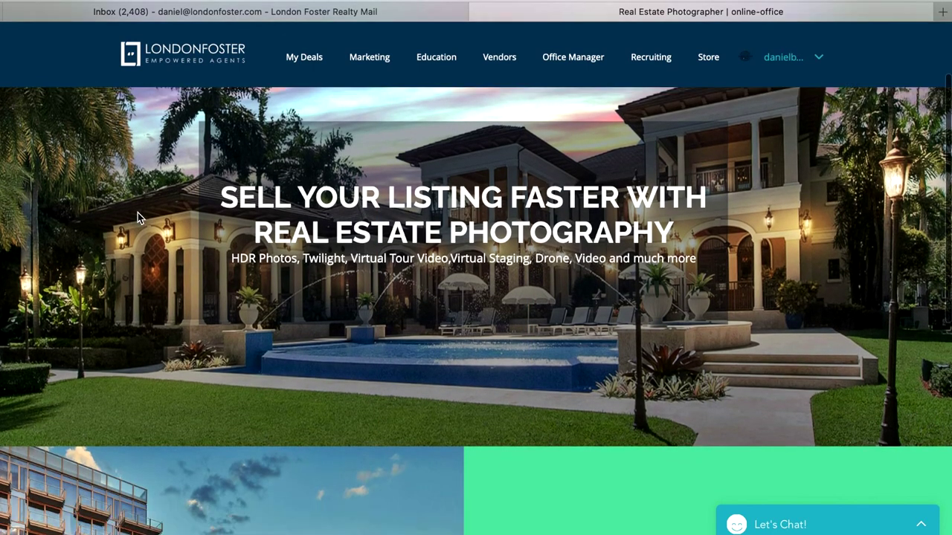
{"action": "scroll", "coordinate": [138, 217], "scroll_direction": "down", "scroll_amount": 3}
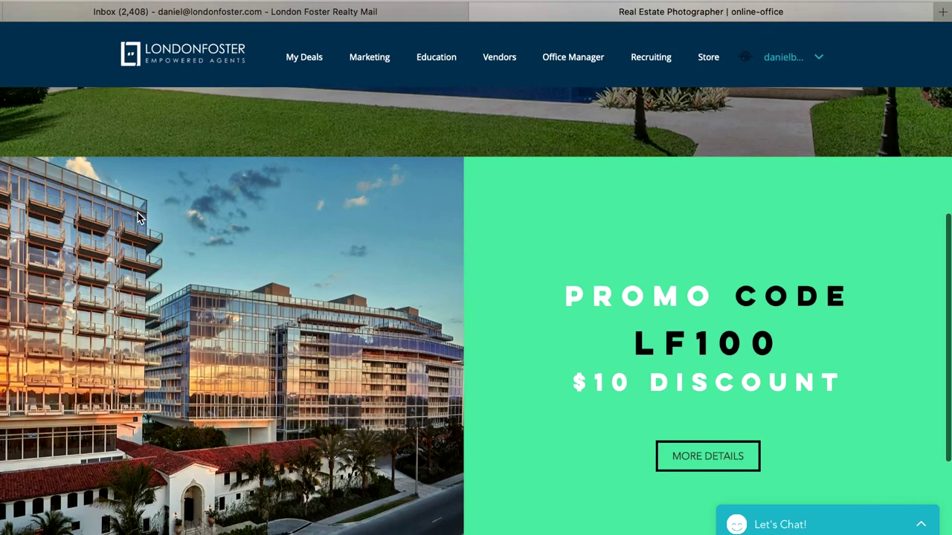
{"action": "scroll", "coordinate": [138, 217], "scroll_direction": "down", "scroll_amount": 4}
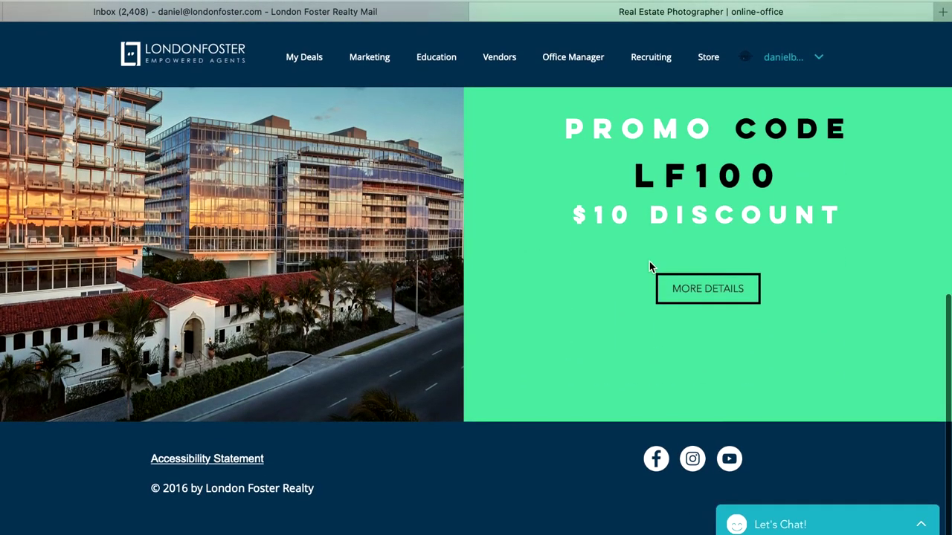
{"action": "left_click", "coordinate": [699, 288]}
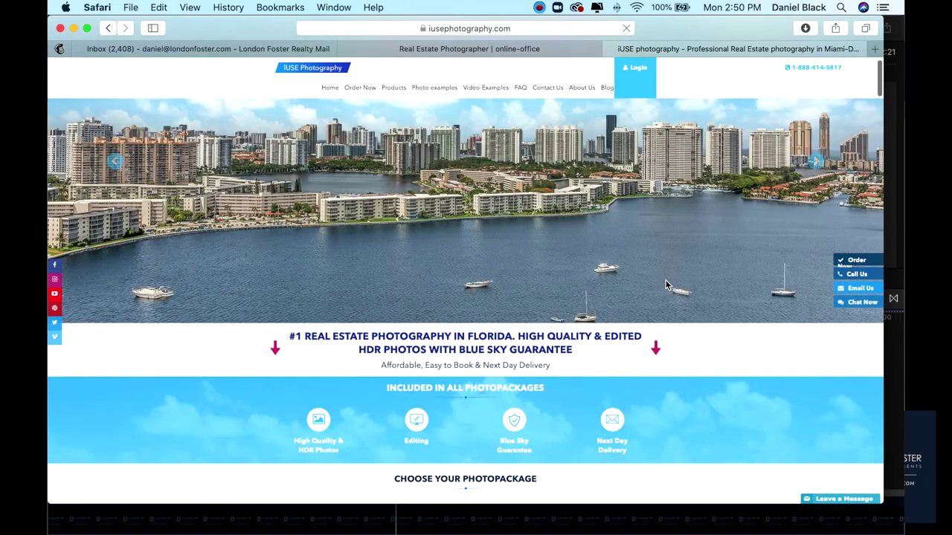
Drag the before/after sliders on the Twilight and Virtual Staging photo cards
{"action": "scroll", "coordinate": [665, 284], "scroll_direction": "down", "scroll_amount": 8}
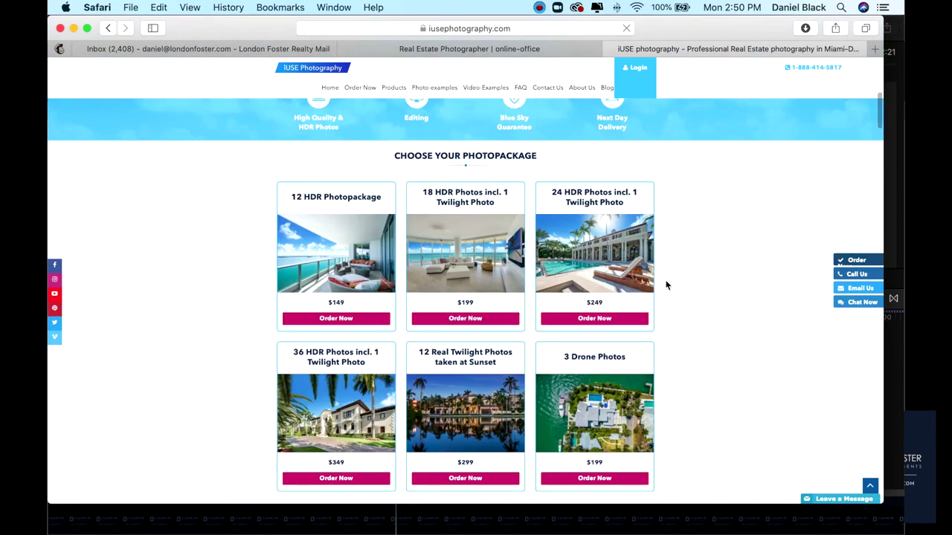
{"action": "scroll", "coordinate": [665, 285], "scroll_direction": "down", "scroll_amount": 4}
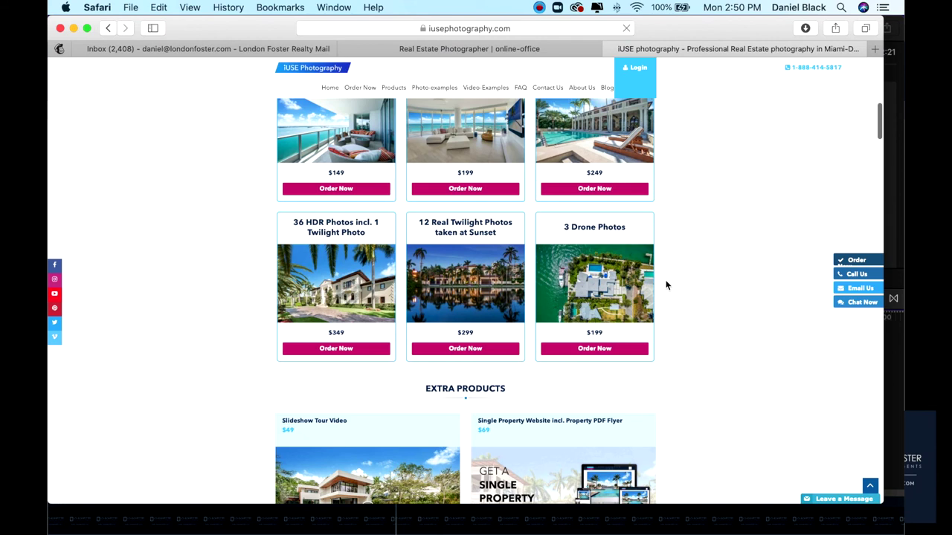
{"action": "scroll", "coordinate": [665, 284], "scroll_direction": "down", "scroll_amount": 15}
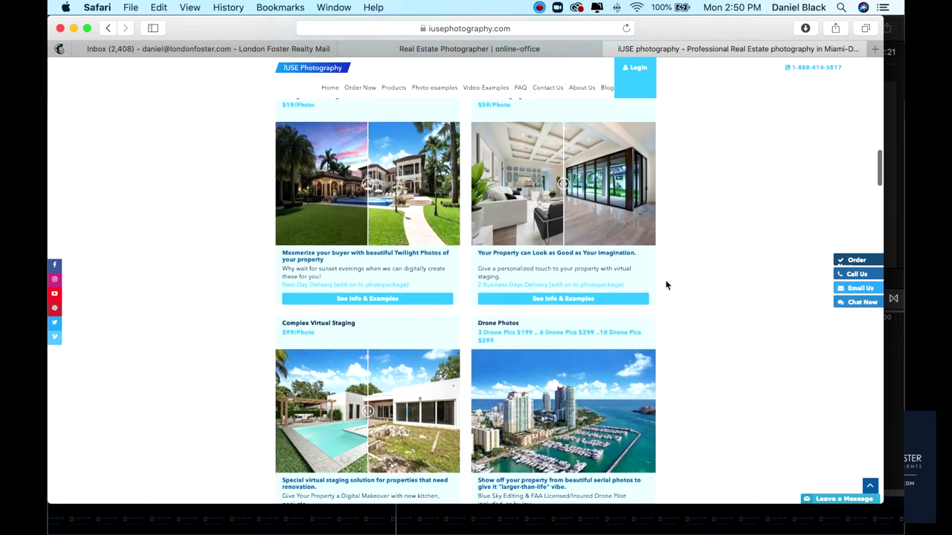
{"action": "left_click_drag", "start_coordinate": [563, 185], "coordinate": [641, 199]}
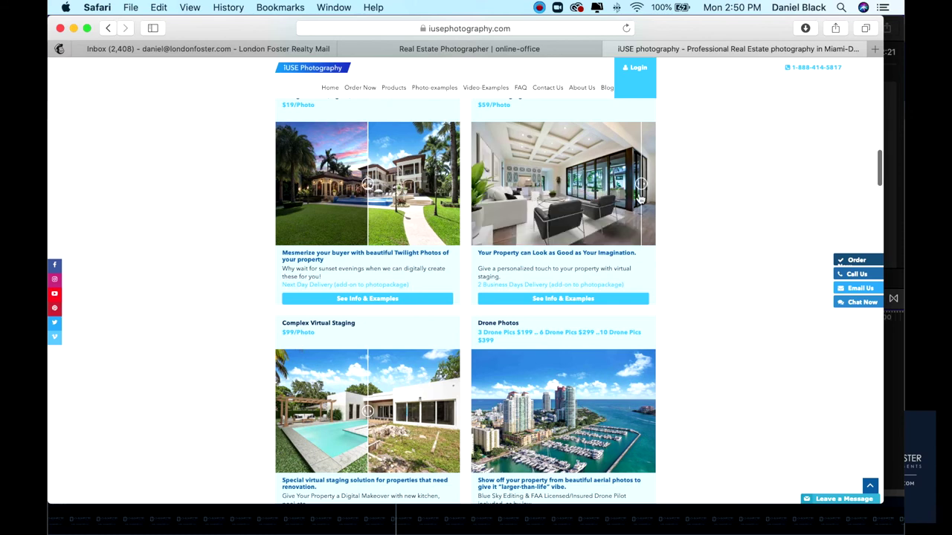
{"action": "left_click_drag", "start_coordinate": [370, 185], "coordinate": [291, 220]}
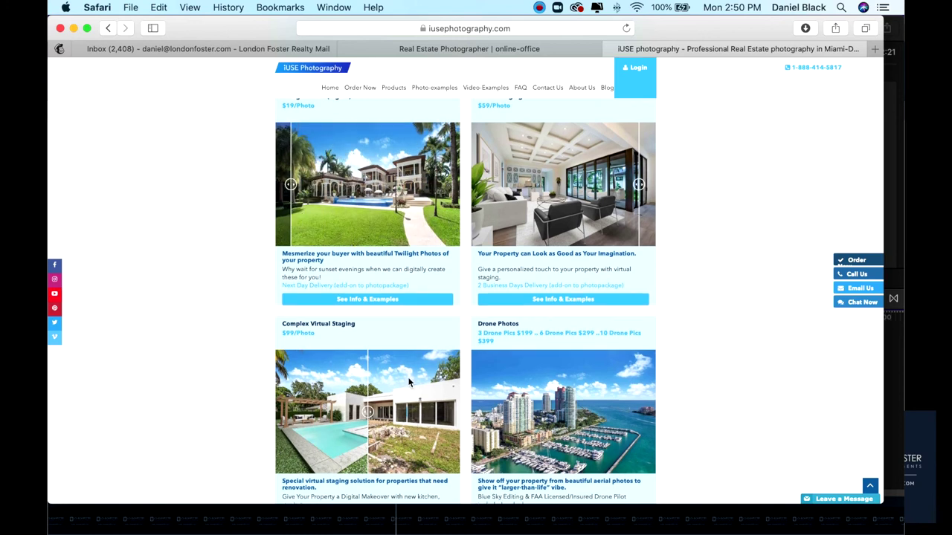
{"action": "left_click_drag", "start_coordinate": [369, 411], "coordinate": [288, 420]}
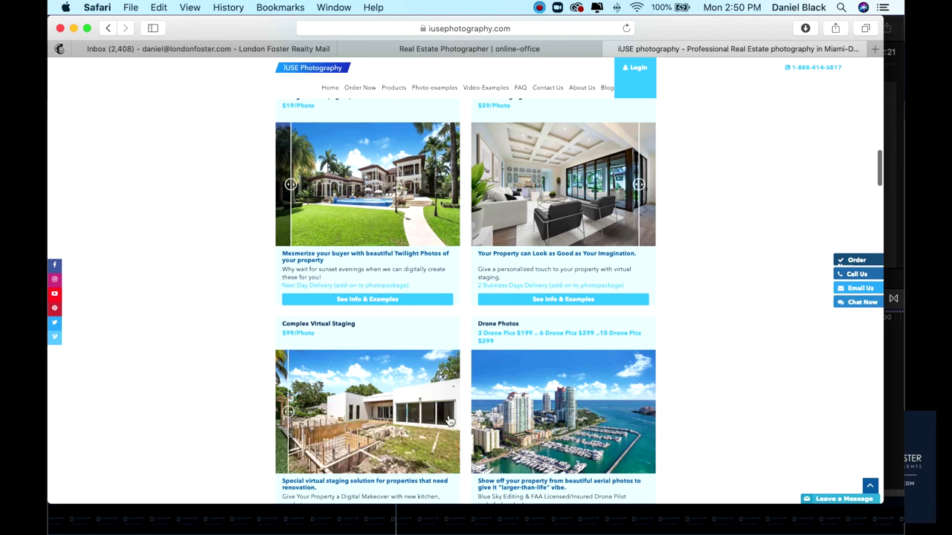
Scroll on to the video, 3D Matterport tour and floor plan offerings
{"action": "scroll", "coordinate": [448, 420], "scroll_direction": "down", "scroll_amount": 6}
{"action": "scroll", "coordinate": [449, 420], "scroll_direction": "down", "scroll_amount": 3}
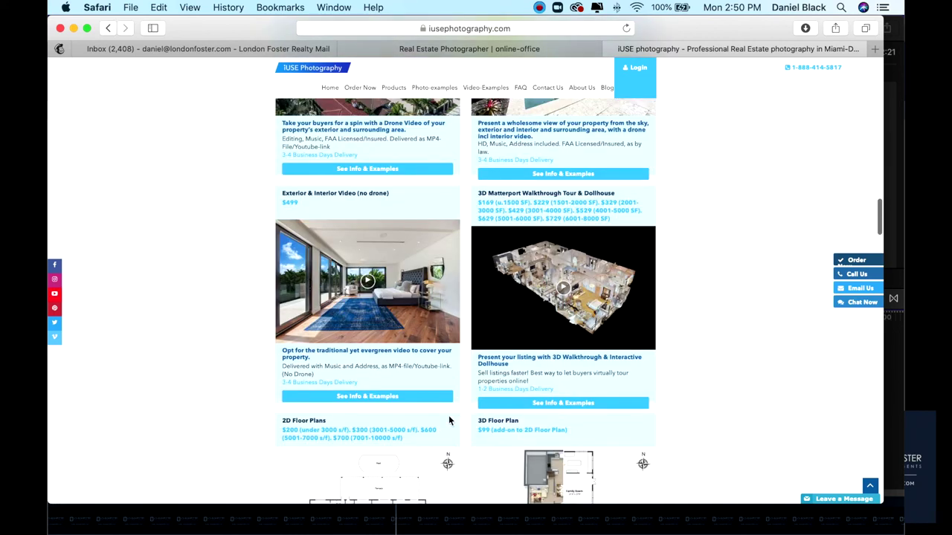
{"action": "left_click", "coordinate": [539, 8]}
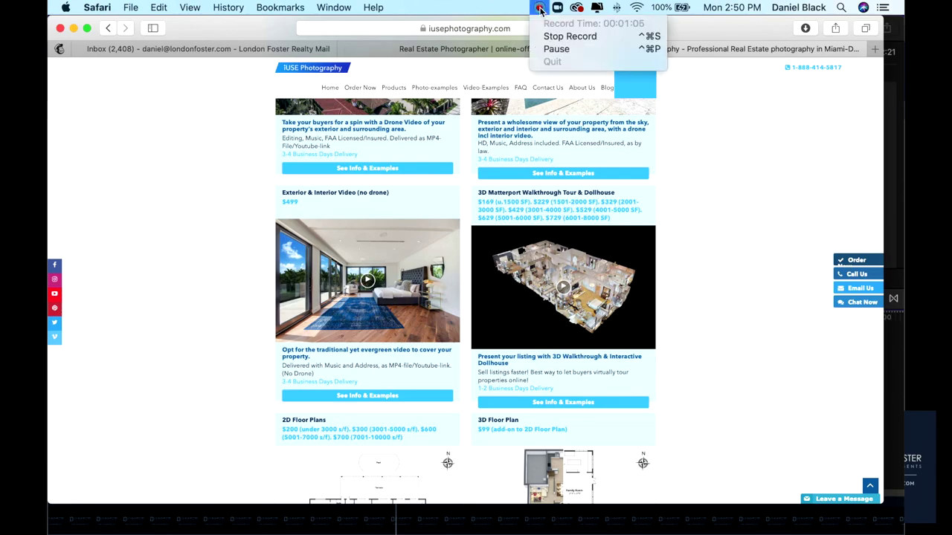
{"action": "left_click", "coordinate": [551, 35]}
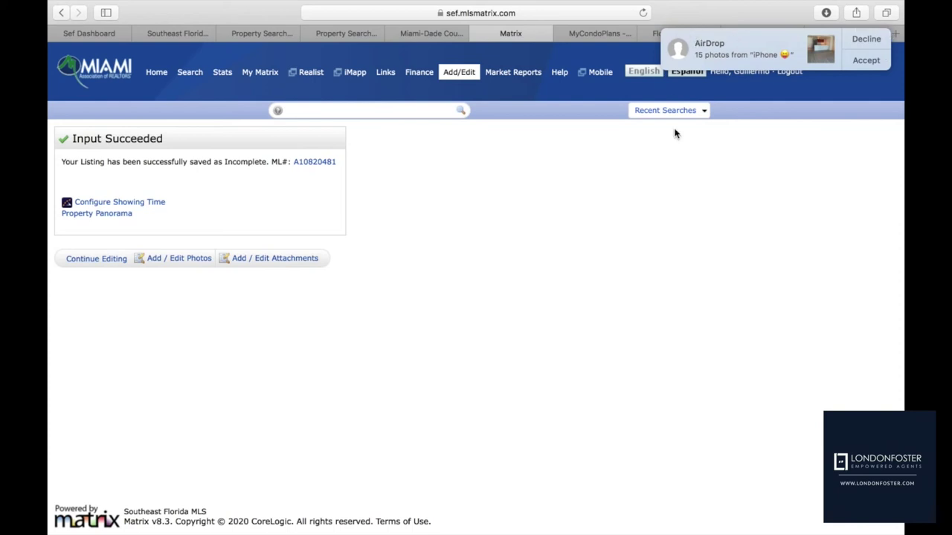
Close the Safari window showing the saved-as-Incomplete listing confirmation to uncover the Finder windows
{"action": "mouse_move", "coordinate": [900, 4]}
{"action": "key", "text": "ctrl+super+f"}
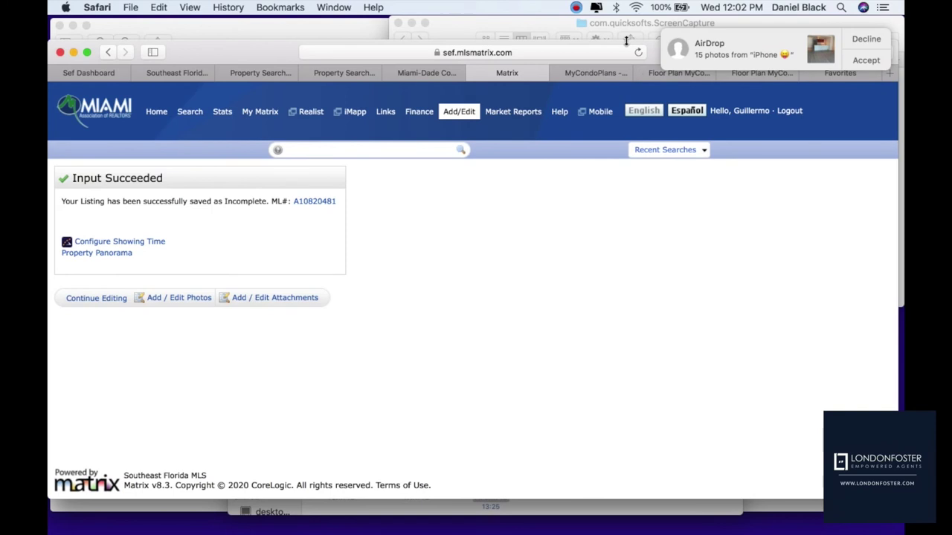
{"action": "left_click_drag", "start_coordinate": [624, 48], "coordinate": [623, 115]}
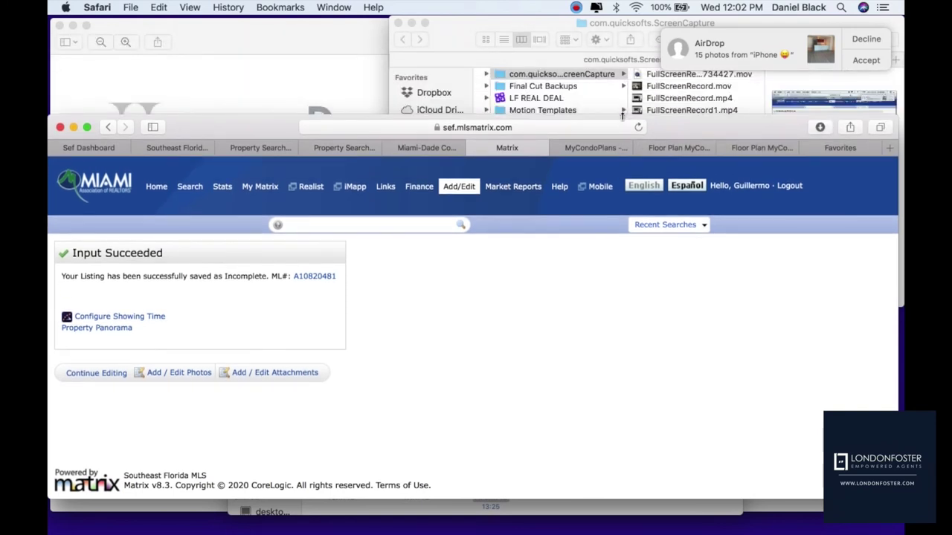
{"action": "left_click", "coordinate": [87, 128]}
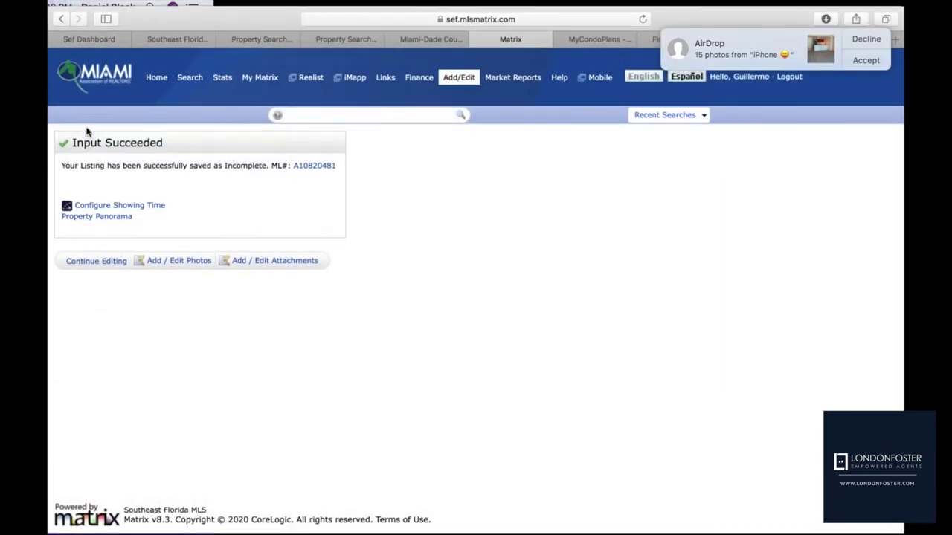
{"action": "mouse_move", "coordinate": [90, 4]}
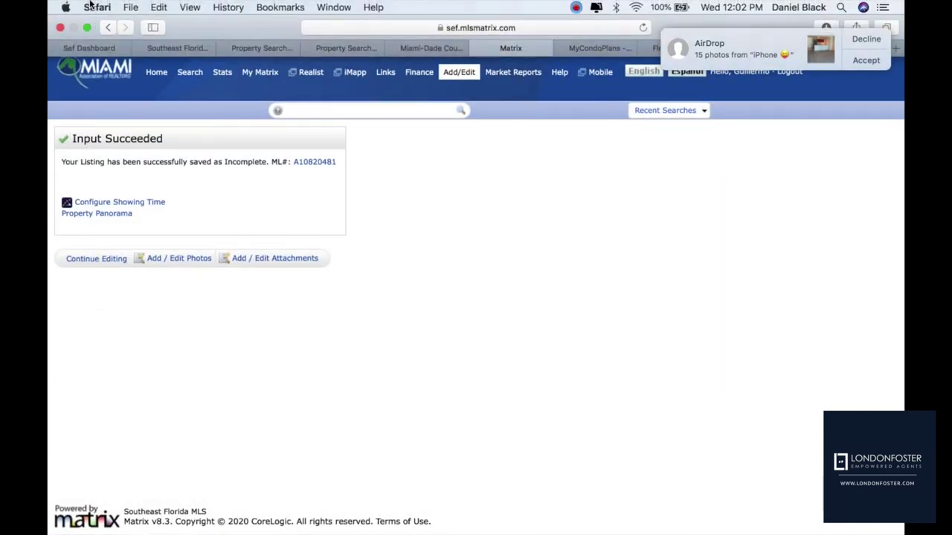
{"action": "left_click", "coordinate": [60, 28]}
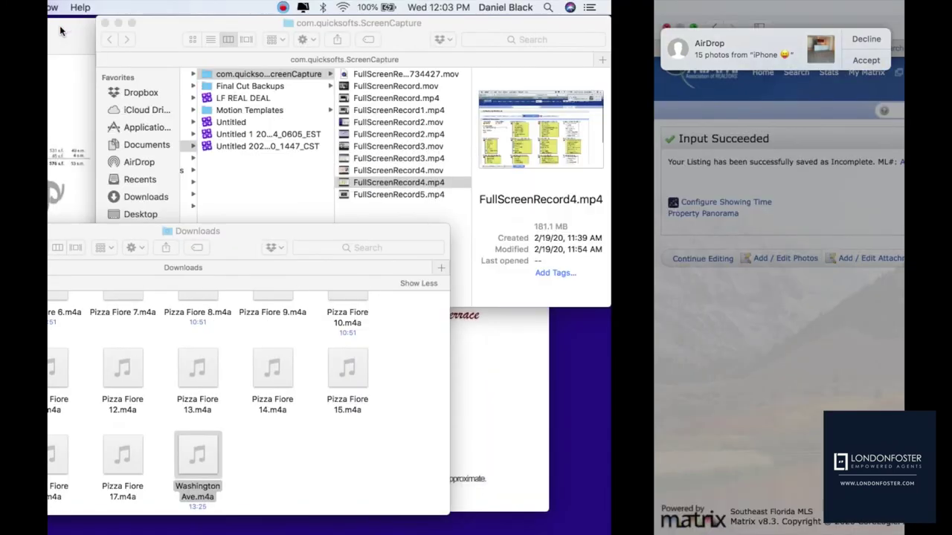
Close the floor-plan PDF, ScreenCapture and Downloads windows
{"action": "left_click", "coordinate": [59, 25]}
{"action": "left_click", "coordinate": [398, 23]}
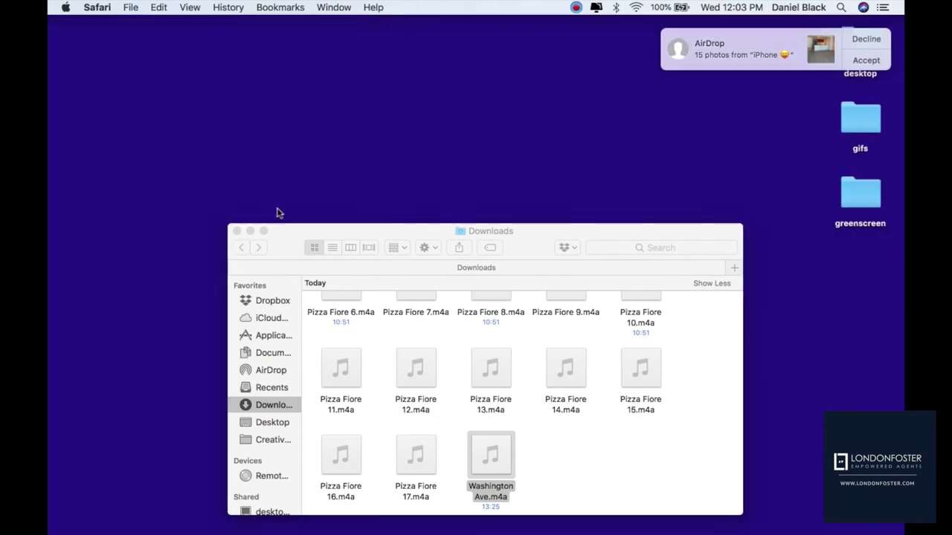
{"action": "left_click", "coordinate": [237, 231]}
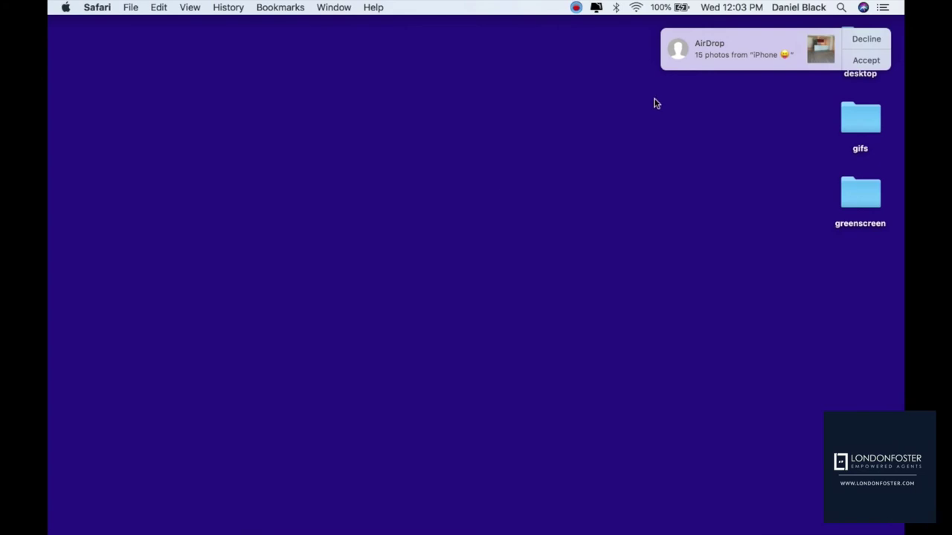
Open a full-screen Safari window, load miamirealtors.com and follow the MIAMI Gateway MLS login
{"action": "mouse_move", "coordinate": [473, 529]}
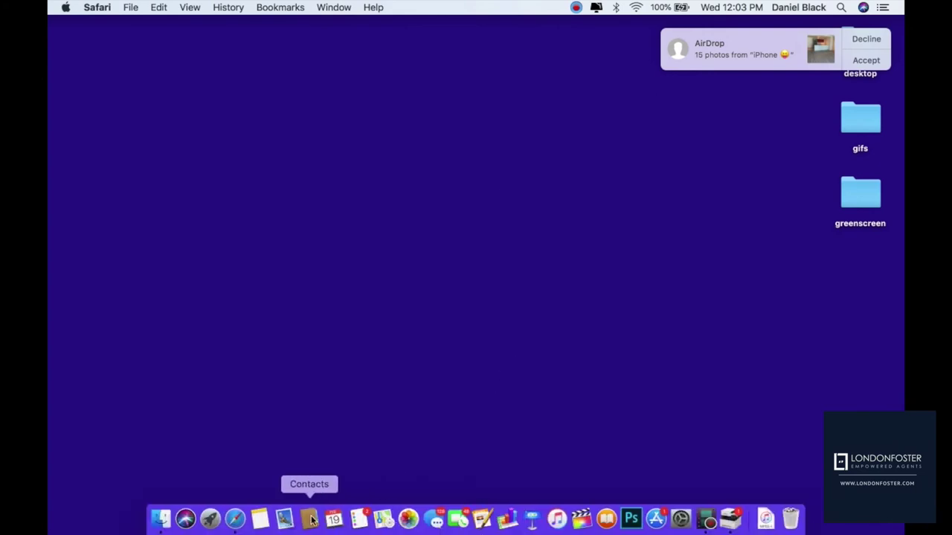
{"action": "left_click", "coordinate": [235, 518]}
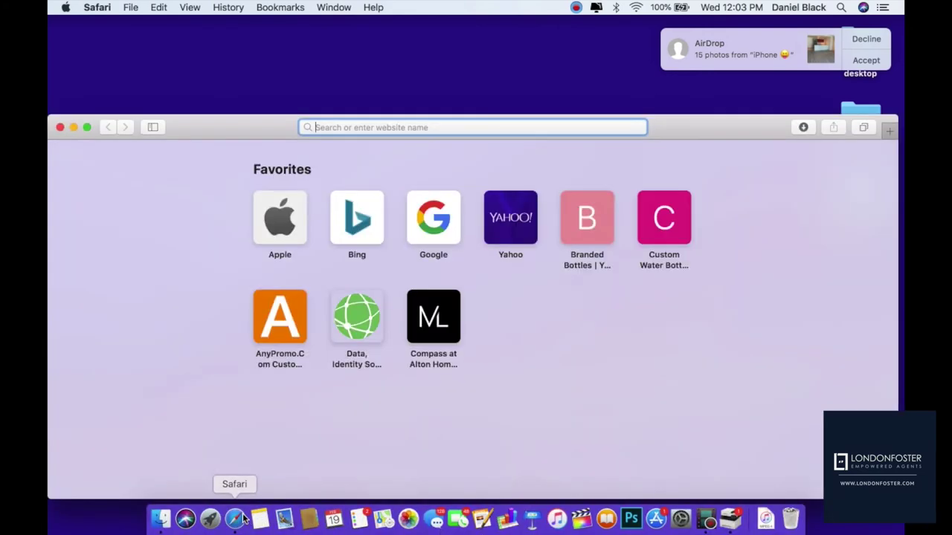
{"action": "left_click", "coordinate": [88, 126]}
{"action": "type", "text": "w"}
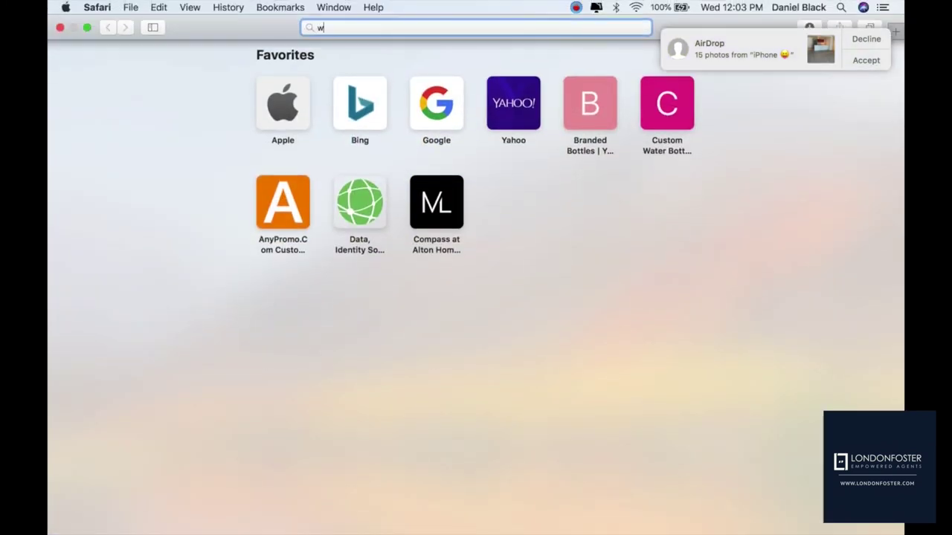
{"action": "type", "text": "ww.miamire.c"}
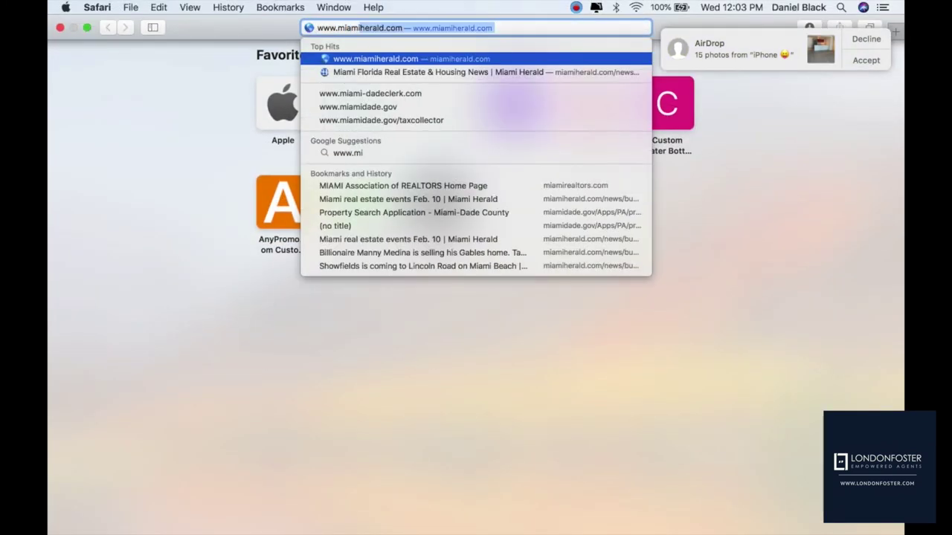
{"action": "type", "text": "amire.c"}
{"action": "key", "text": "Return"}
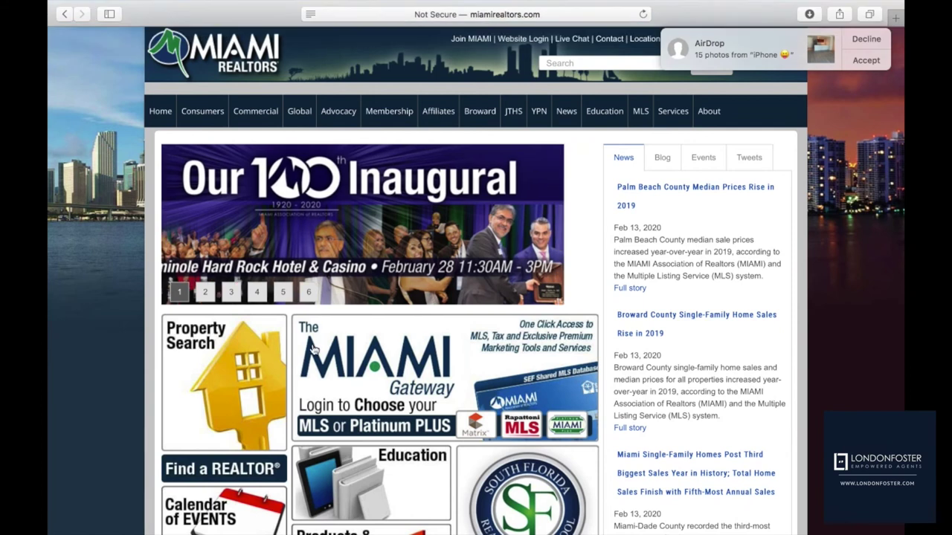
{"action": "left_click", "coordinate": [352, 379]}
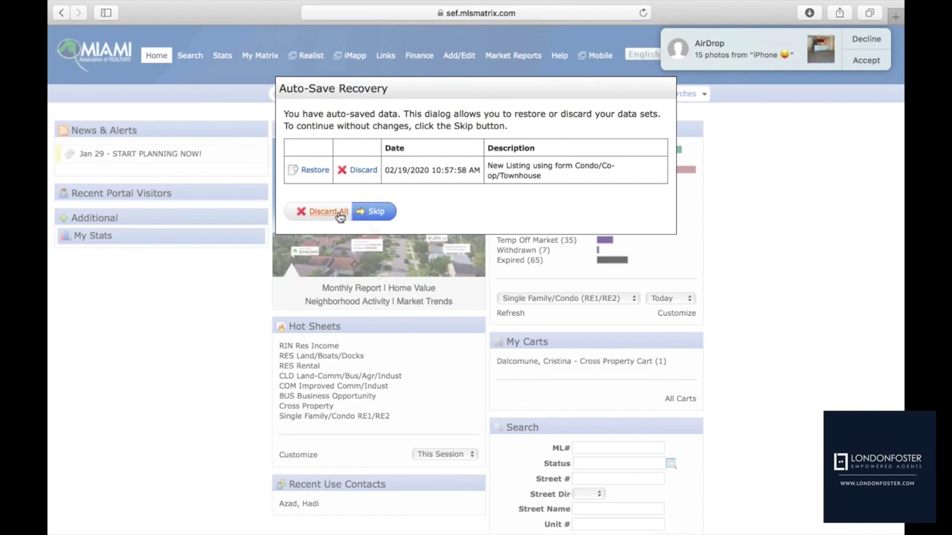
Restore the auto-saved Condo/Co-op/Townhouse listing, then go Home and on to Add/Edit
{"action": "left_click", "coordinate": [314, 170]}
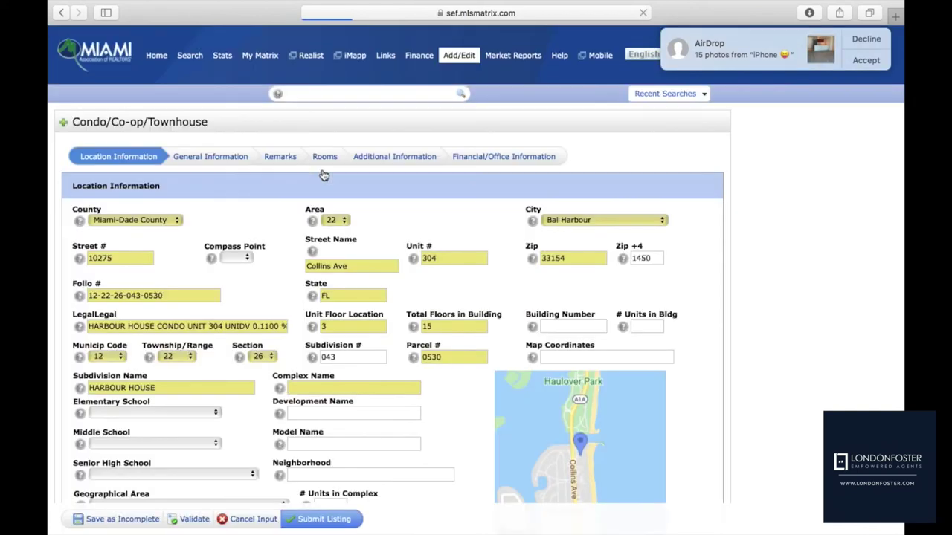
{"action": "left_click", "coordinate": [155, 60]}
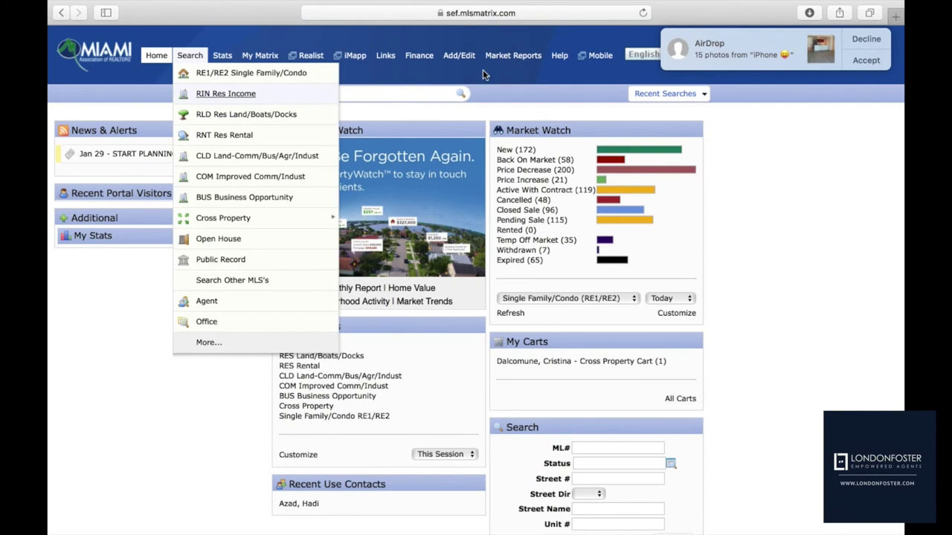
{"action": "left_click", "coordinate": [461, 57]}
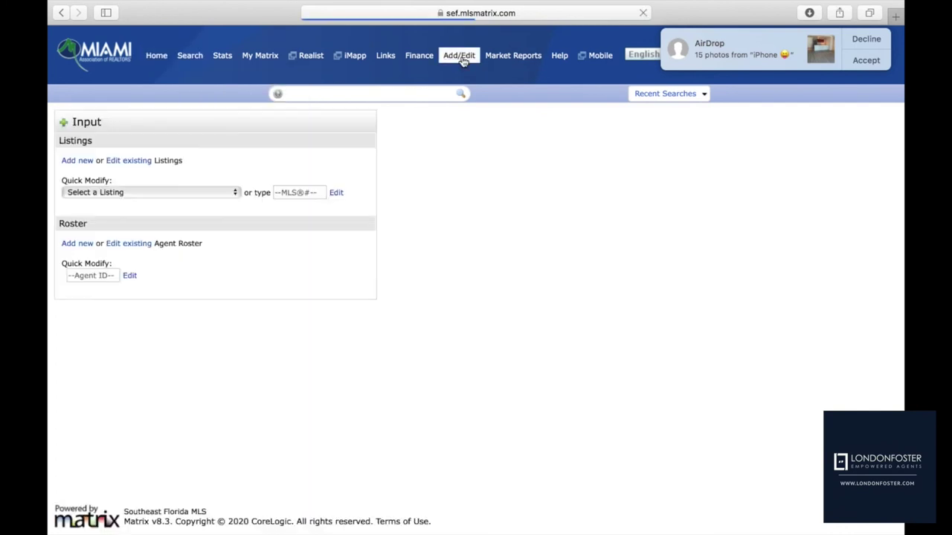
Pick the incomplete condo listing from the Quick Modify dropdown
{"action": "left_click", "coordinate": [196, 195]}
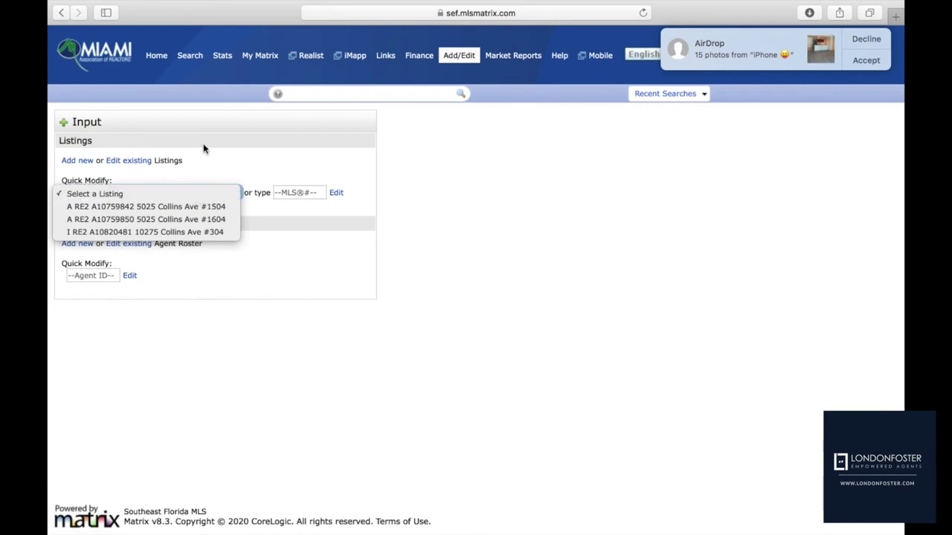
{"action": "left_click", "coordinate": [205, 146]}
{"action": "left_click", "coordinate": [213, 192]}
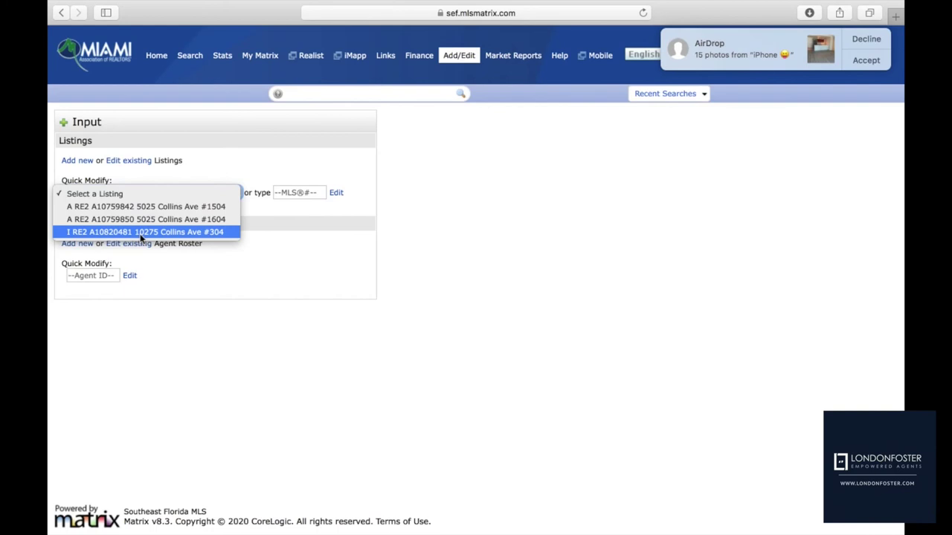
{"action": "left_click", "coordinate": [140, 233]}
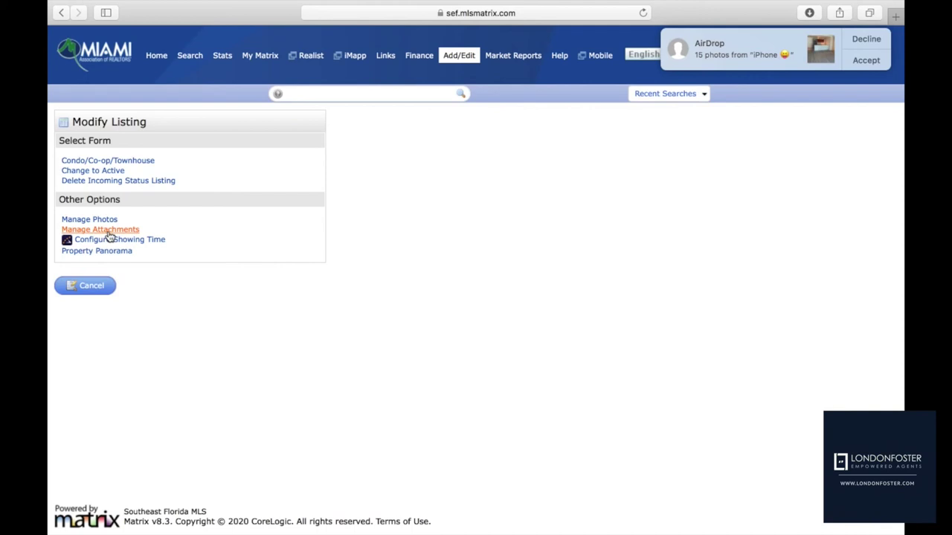
Open the listing's Add / Edit Photos page via Manage Photos under Other Options
{"action": "left_click", "coordinate": [99, 221]}
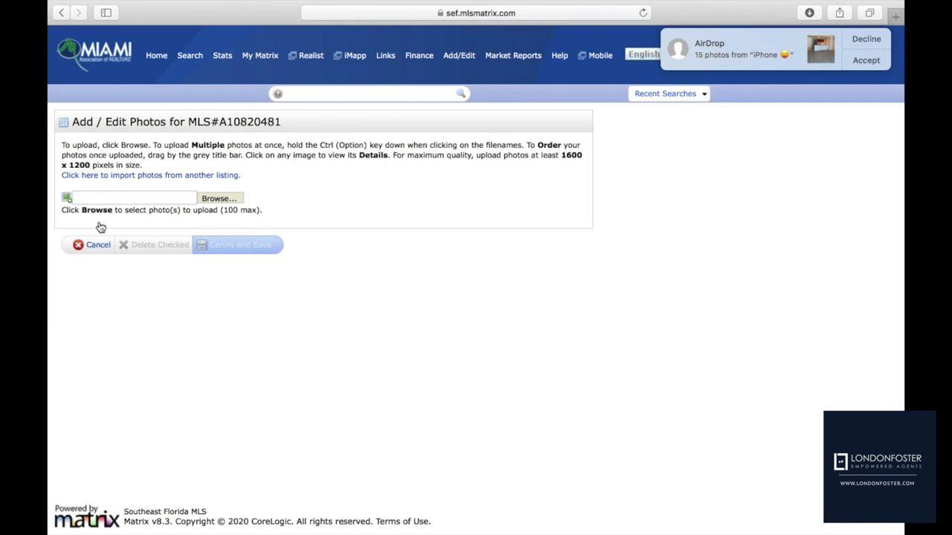
{"action": "mouse_move", "coordinate": [162, 5]}
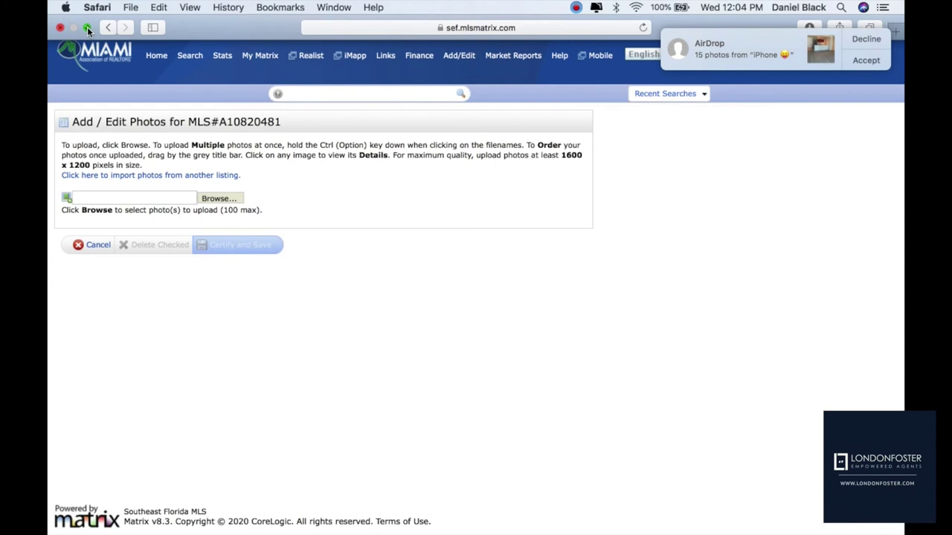
{"action": "left_click", "coordinate": [130, 9]}
{"action": "left_click", "coordinate": [138, 23]}
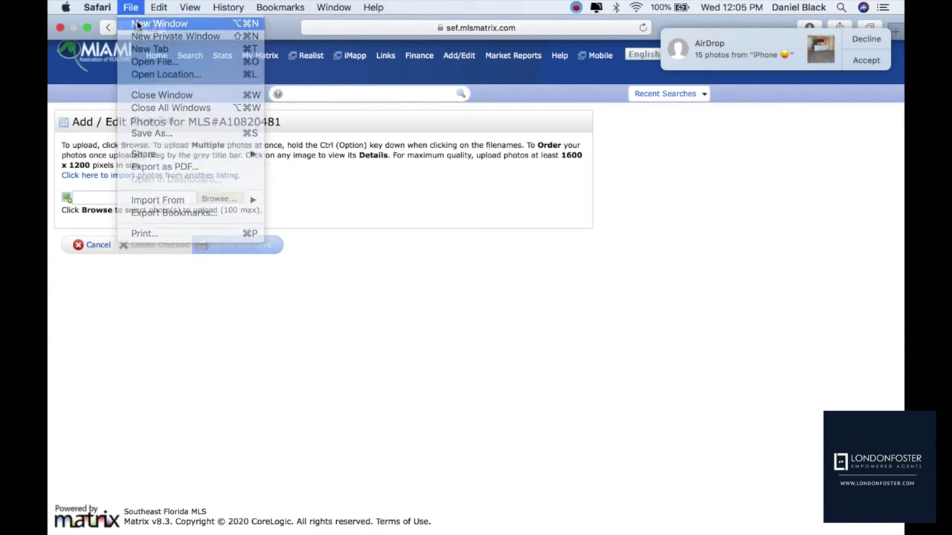
{"action": "type", "text": "www"}
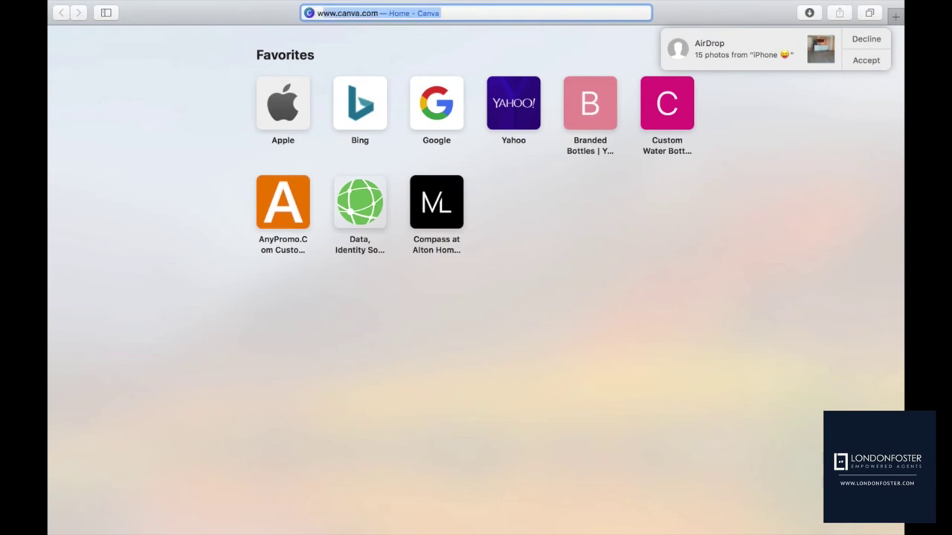
{"action": "type", "text": ".iuse"}
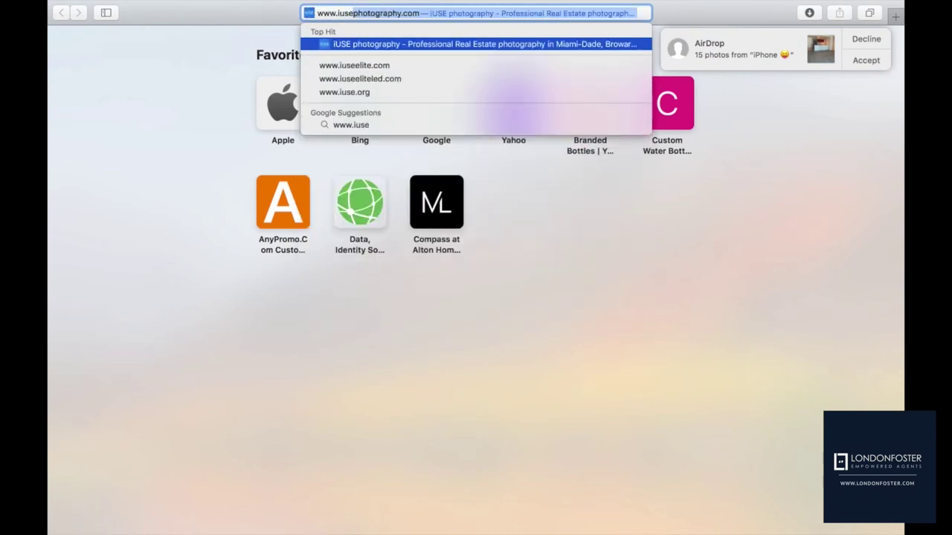
{"action": "key", "text": "Return"}
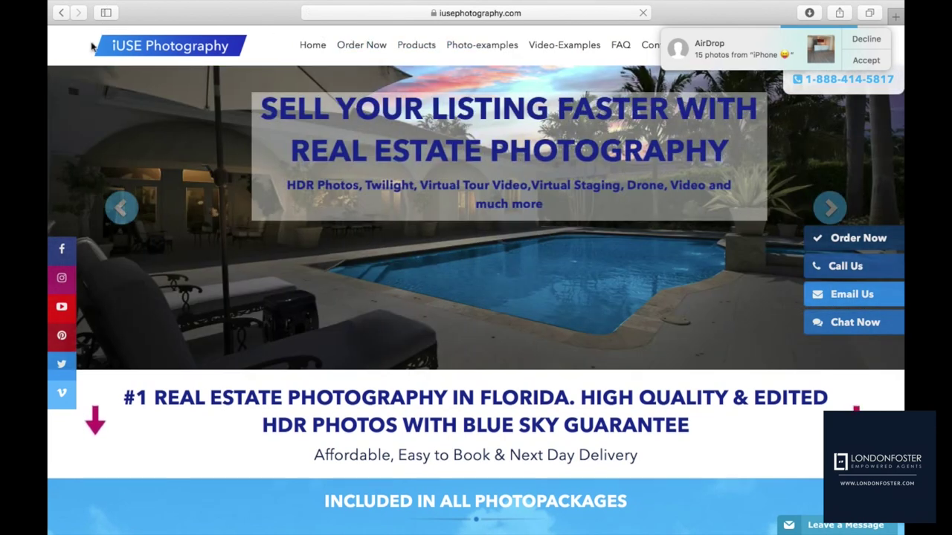
Open the iUSE login form and submit the account e-mail and password
{"action": "left_click", "coordinate": [830, 59]}
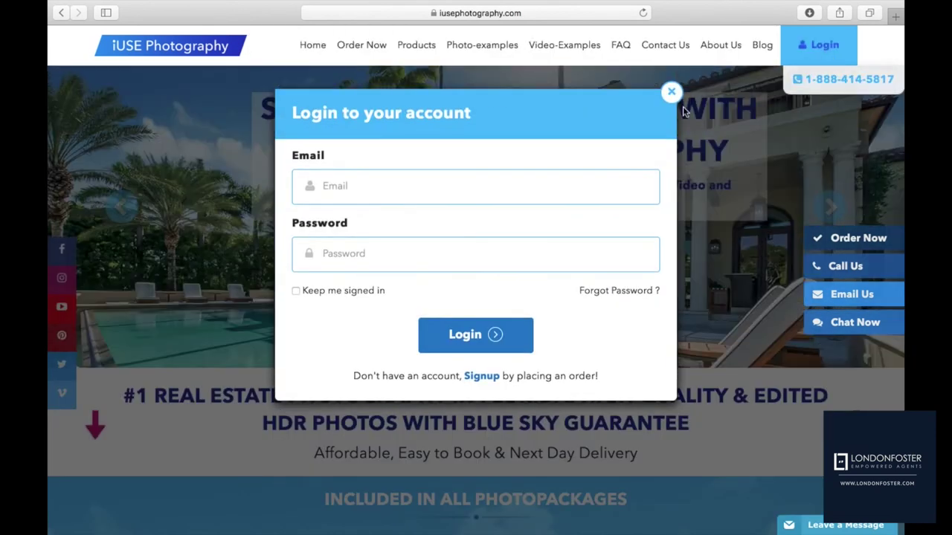
{"action": "left_click", "coordinate": [502, 177]}
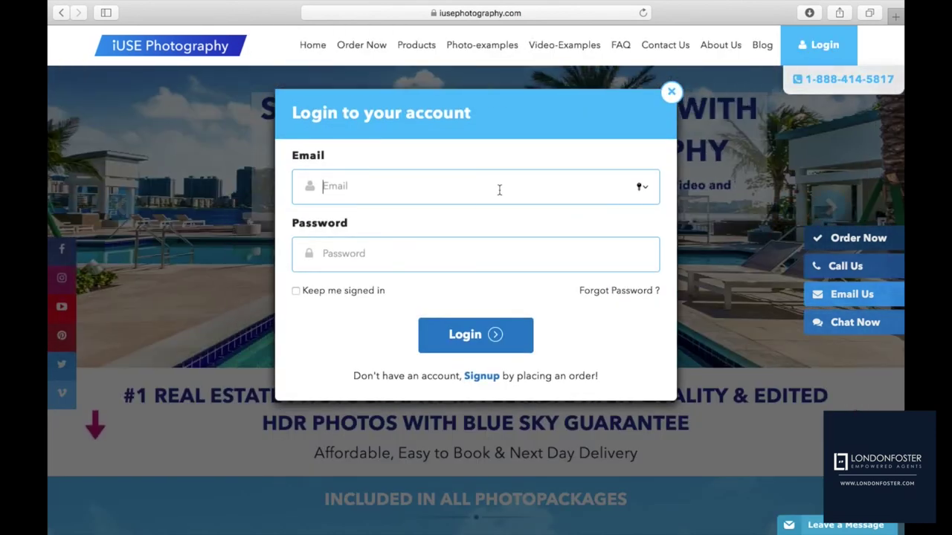
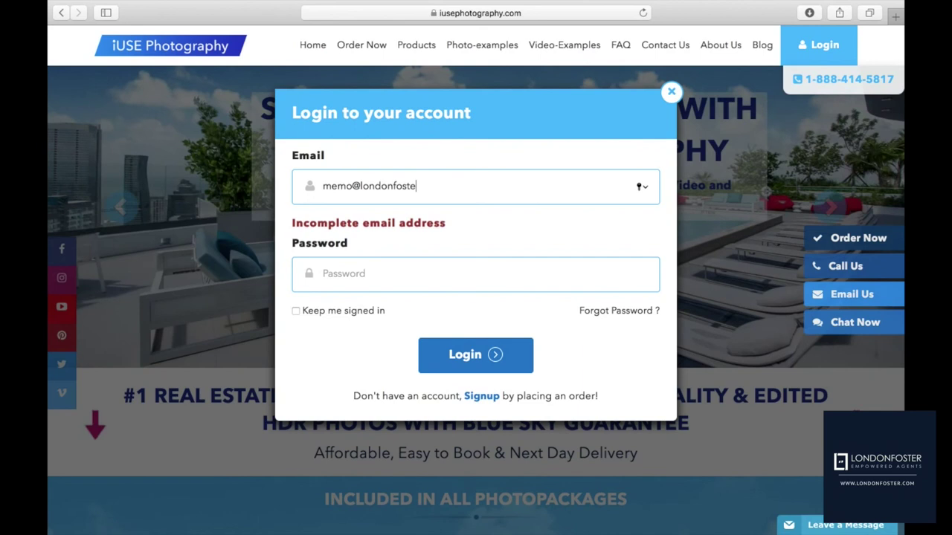
{"action": "key", "text": "Tab"}
{"action": "type", "text": "••••••••••"}
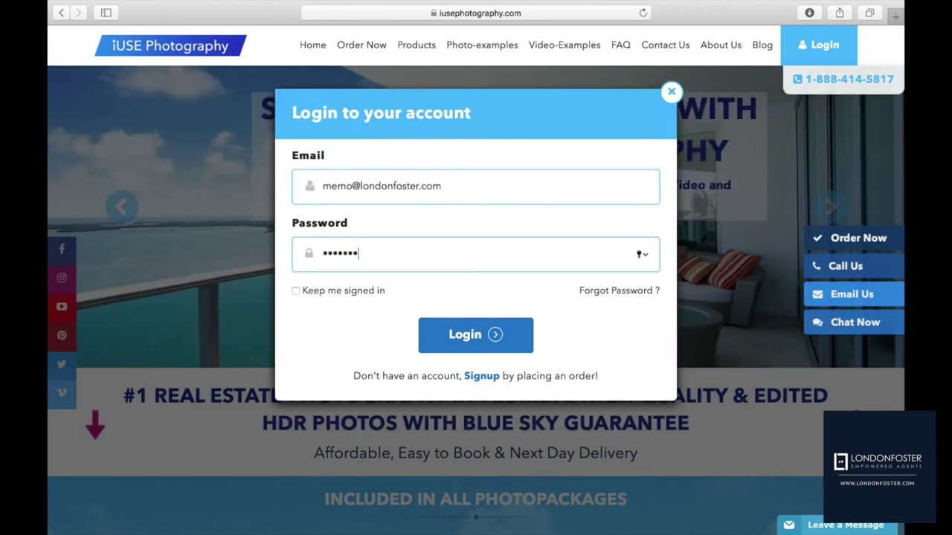
{"action": "type", "text": "•"}
{"action": "key", "text": "Return"}
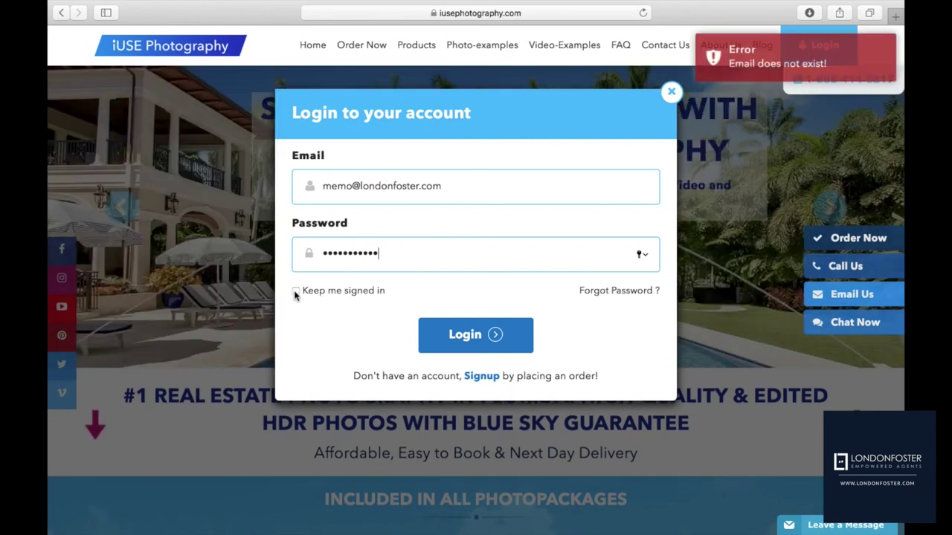
Tick Keep me signed in, correct the account e-mail address, and log in again
{"action": "left_click", "coordinate": [296, 291]}
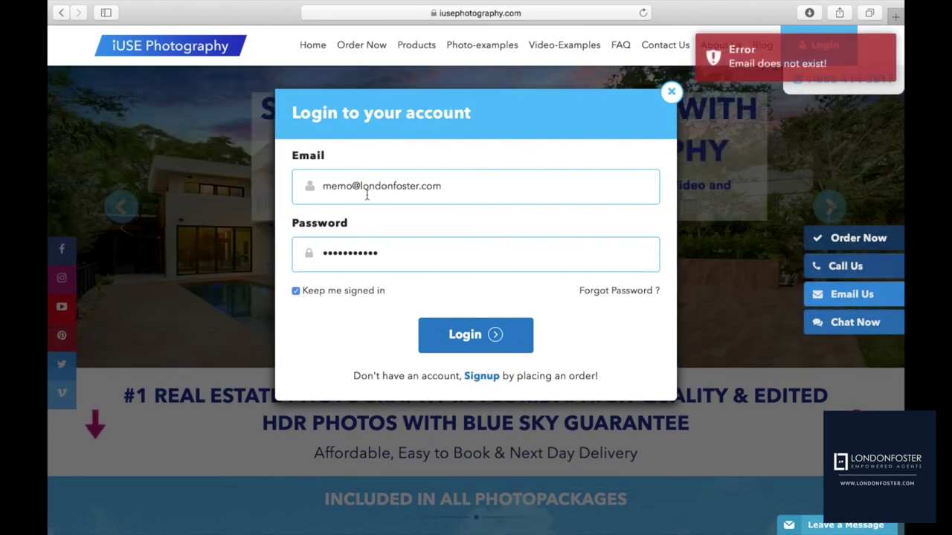
{"action": "left_click_drag", "start_coordinate": [353, 186], "coordinate": [553, 215]}
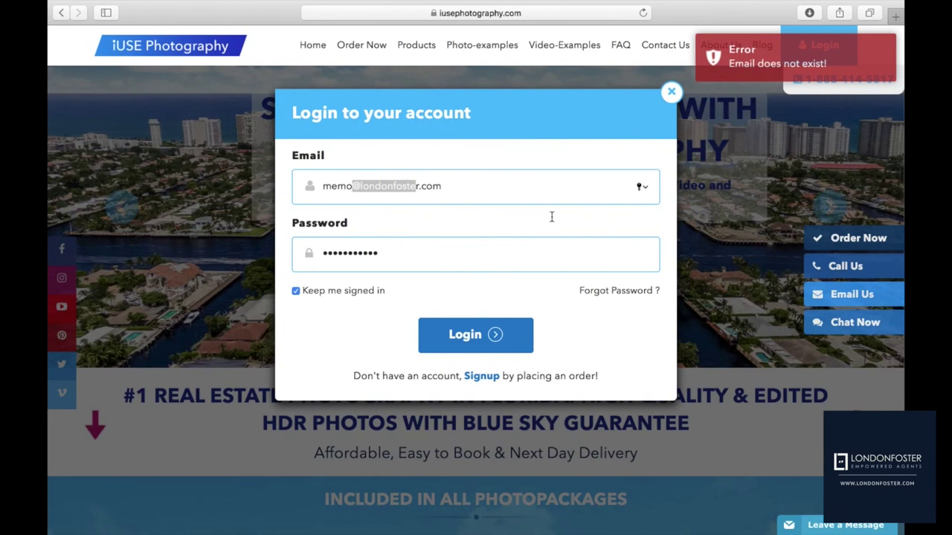
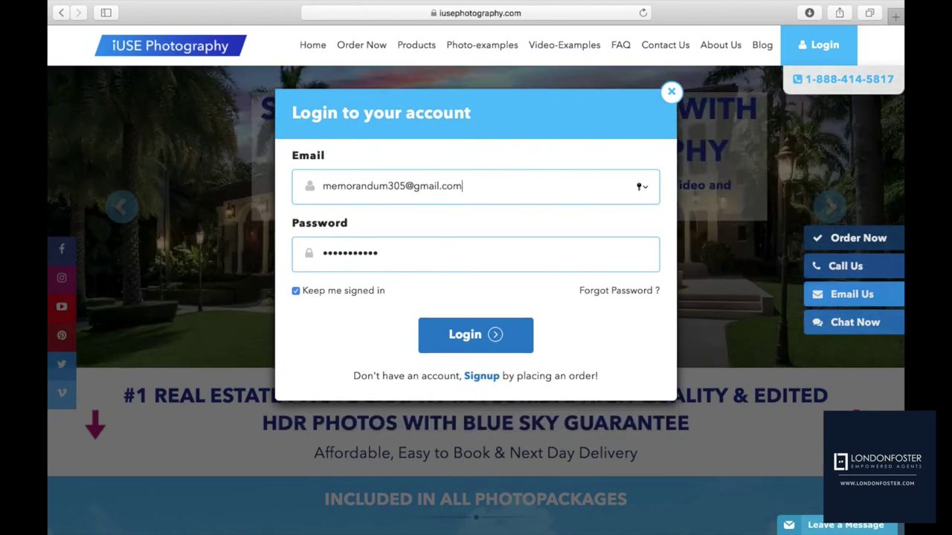
{"action": "key", "text": "Return"}
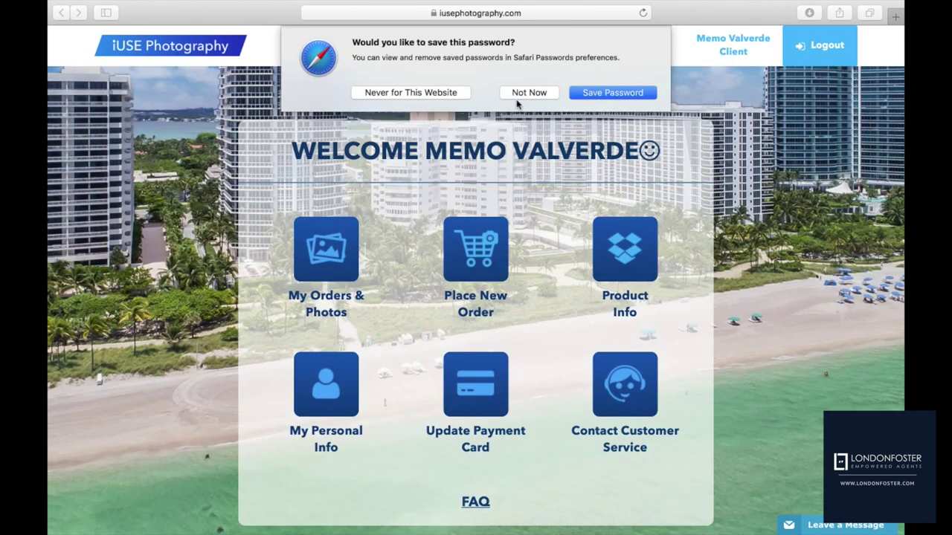
Dismiss Safari's save-password prompt and open the My Orders & Photos list
{"action": "left_click", "coordinate": [526, 93]}
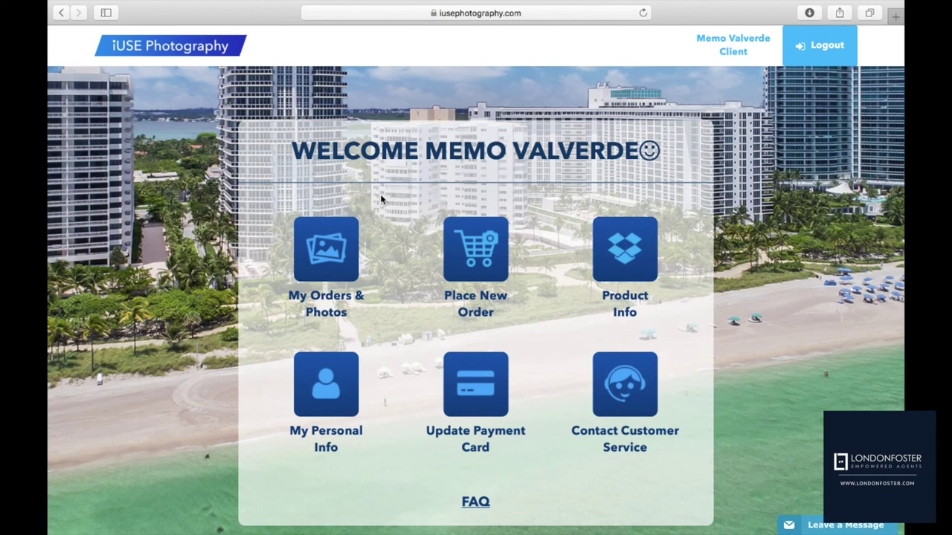
{"action": "left_click", "coordinate": [336, 238]}
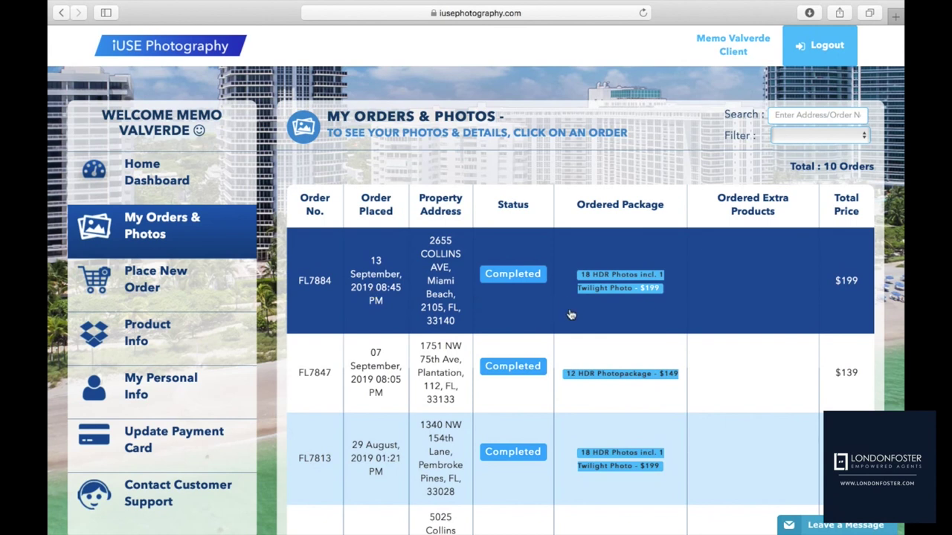
{"action": "scroll", "coordinate": [571, 315], "scroll_direction": "down", "scroll_amount": 1}
{"action": "scroll", "coordinate": [571, 315], "scroll_direction": "down", "scroll_amount": 10}
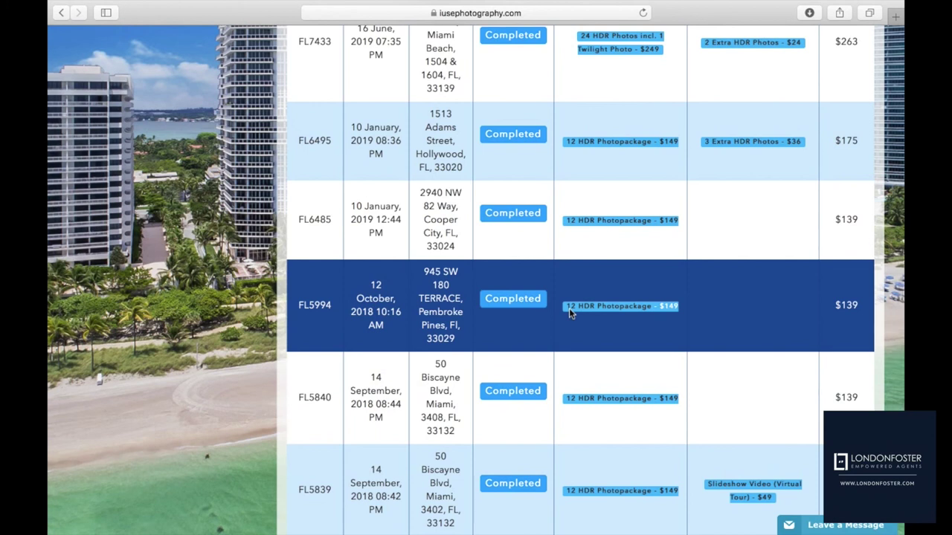
{"action": "scroll", "coordinate": [569, 308], "scroll_direction": "up", "scroll_amount": 3}
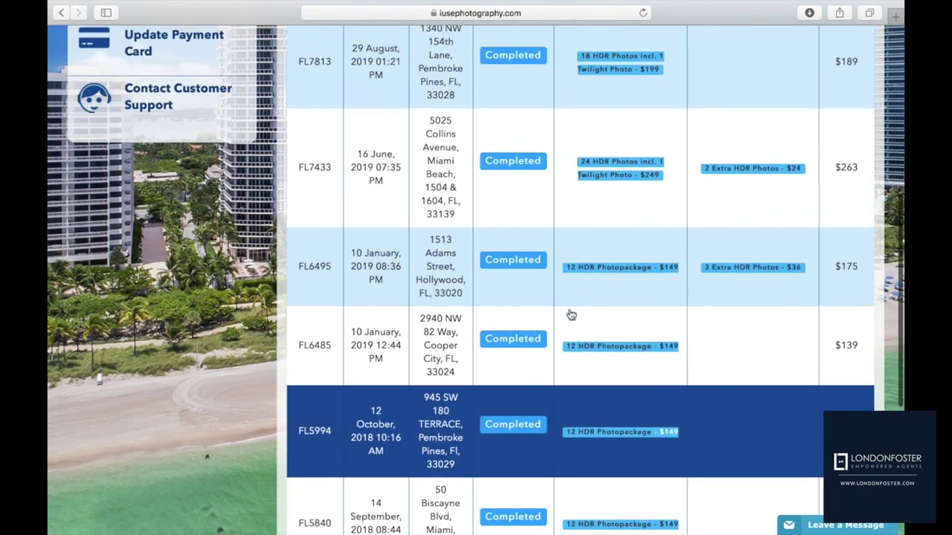
{"action": "left_click", "coordinate": [510, 162]}
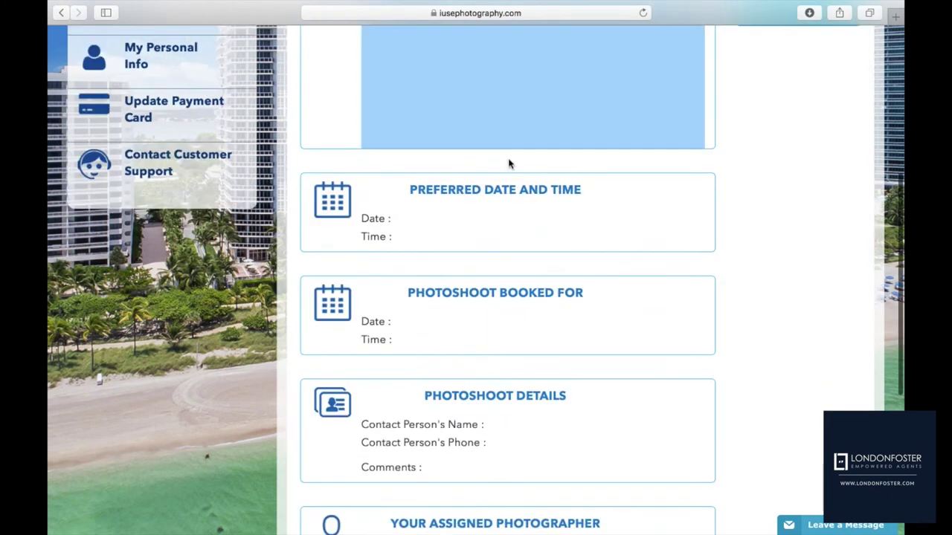
{"action": "scroll", "coordinate": [507, 162], "scroll_direction": "up", "scroll_amount": 5}
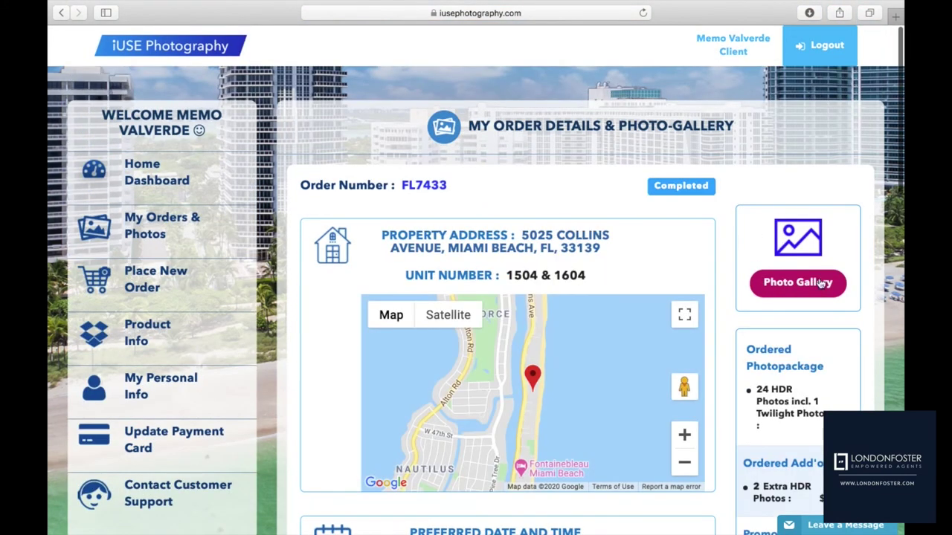
{"action": "left_click", "coordinate": [819, 286]}
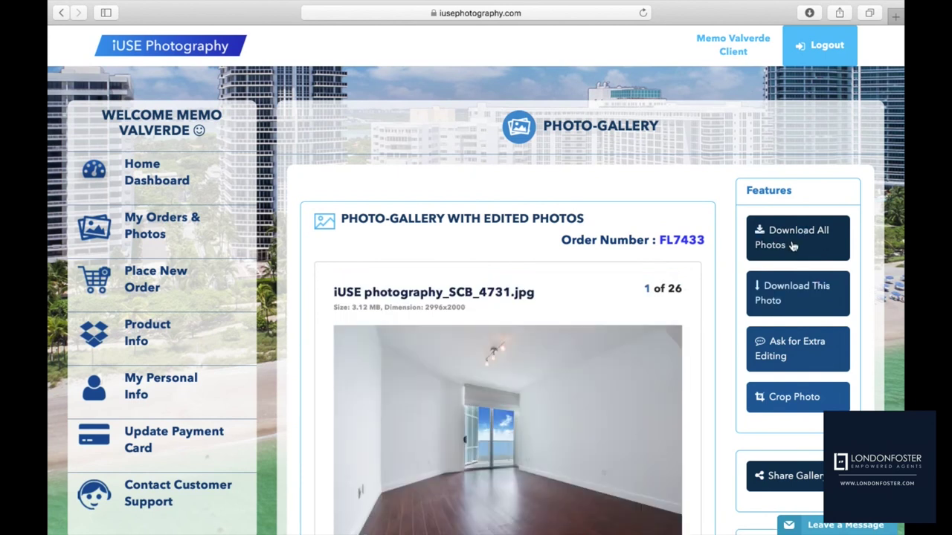
{"action": "left_click", "coordinate": [793, 246]}
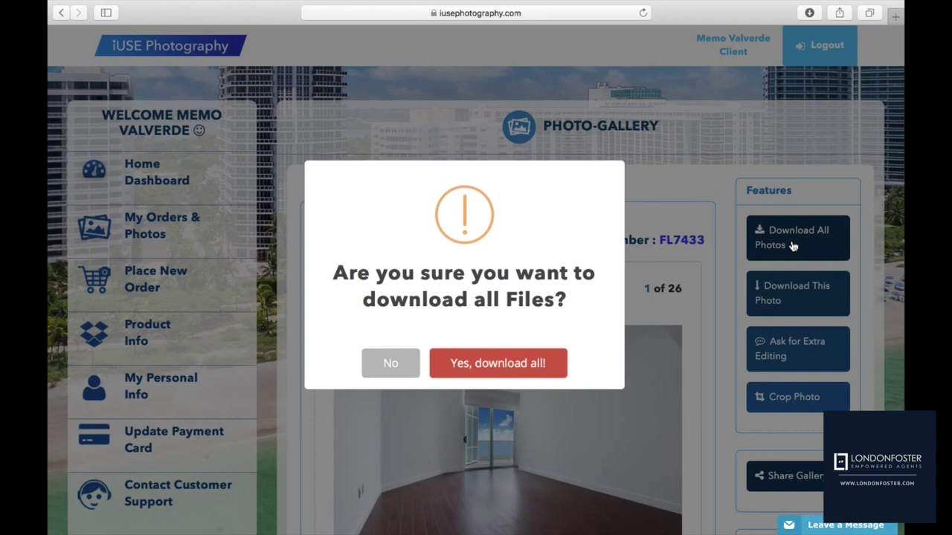
{"action": "left_click", "coordinate": [522, 365]}
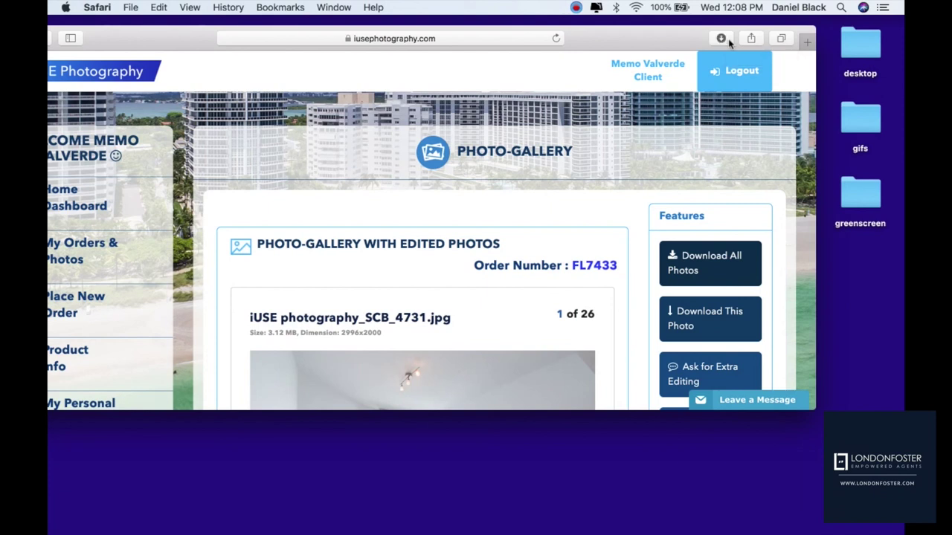
{"action": "left_click", "coordinate": [722, 38]}
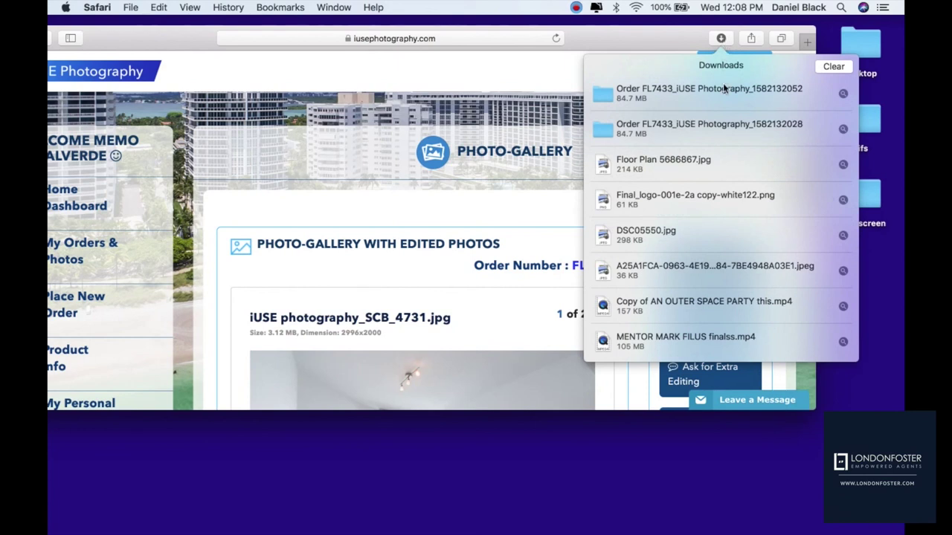
{"action": "double_click", "coordinate": [722, 90]}
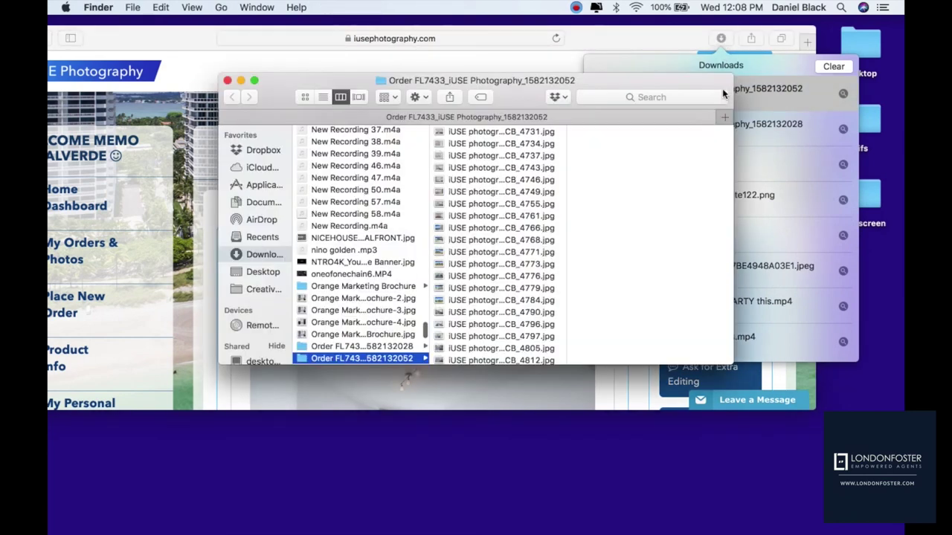
{"action": "left_click", "coordinate": [372, 359]}
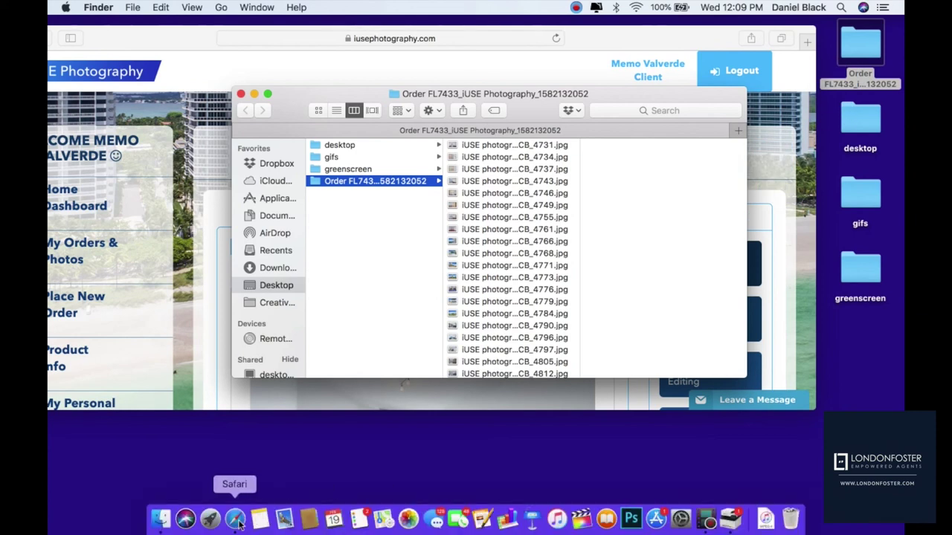
{"action": "left_click", "coordinate": [235, 519]}
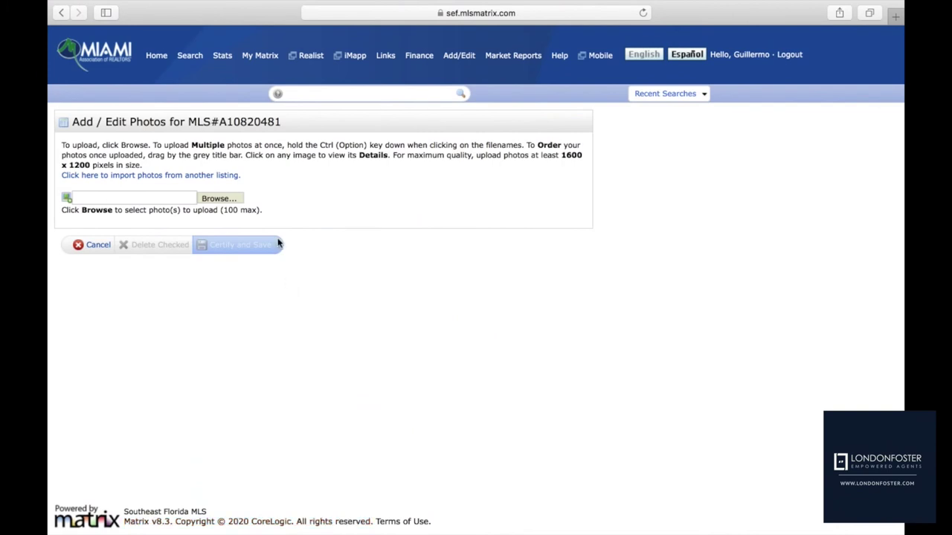
{"action": "left_click", "coordinate": [218, 198]}
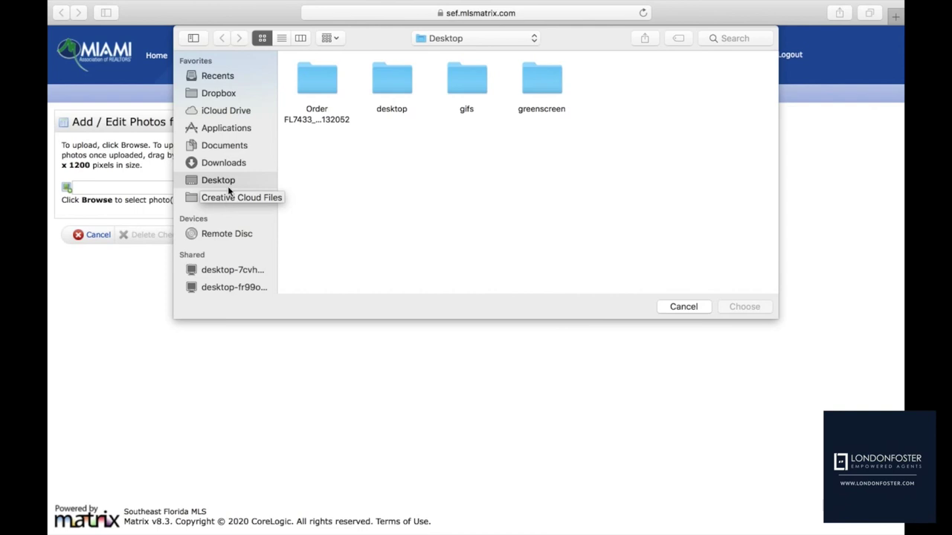
{"action": "double_click", "coordinate": [316, 86]}
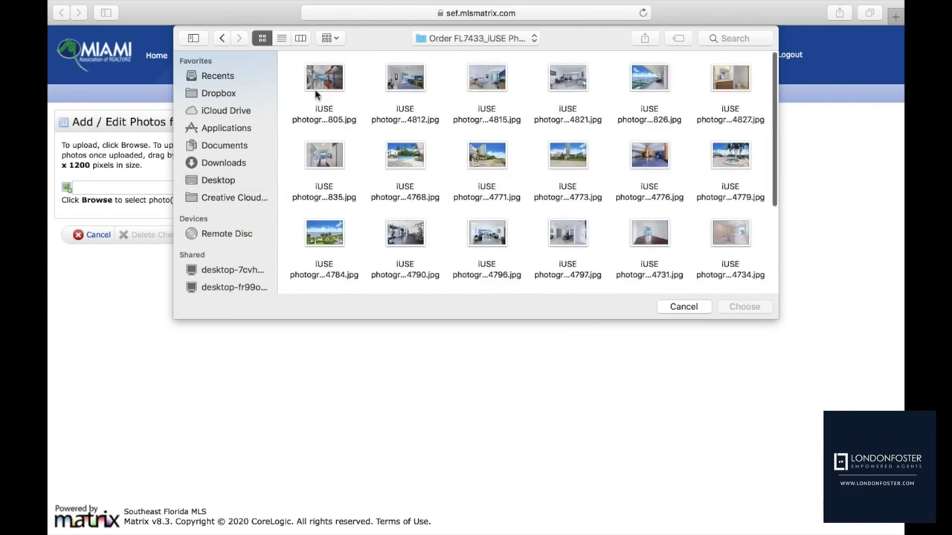
{"action": "left_click", "coordinate": [316, 93]}
{"action": "key", "text": "Down"}
{"action": "key", "text": "Down"}
{"action": "key", "text": "Right"}
{"action": "key", "text": "Right"}
{"action": "key", "text": "Right"}
{"action": "key", "text": "Right"}
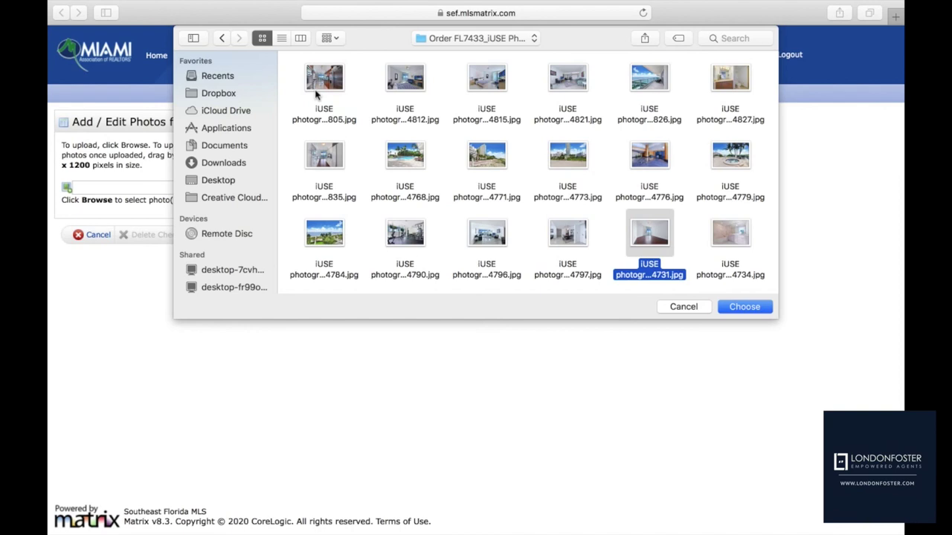
{"action": "key", "text": "super+a"}
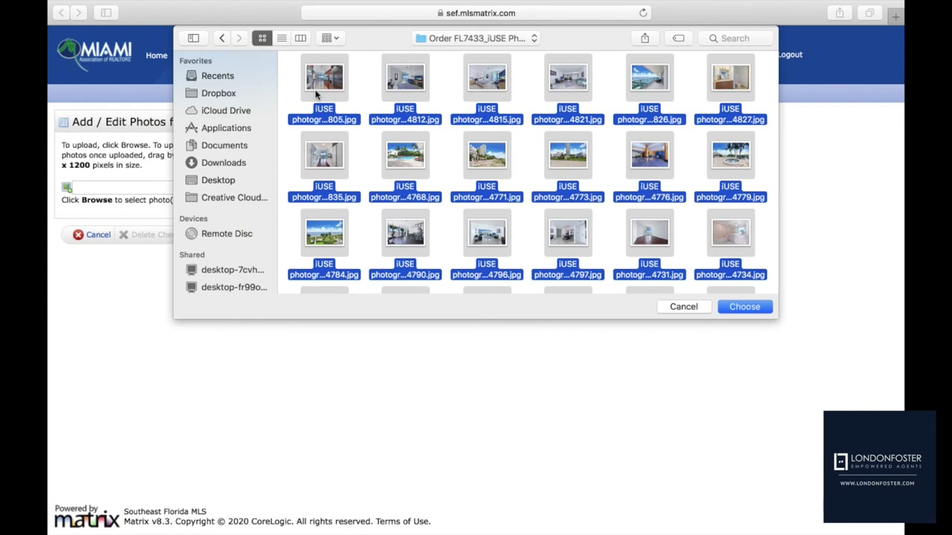
{"action": "left_click", "coordinate": [750, 307]}
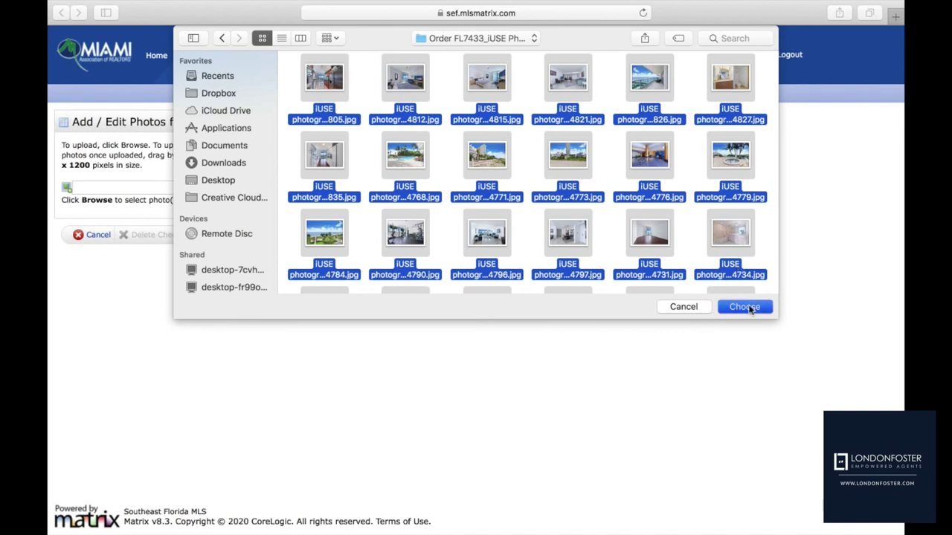